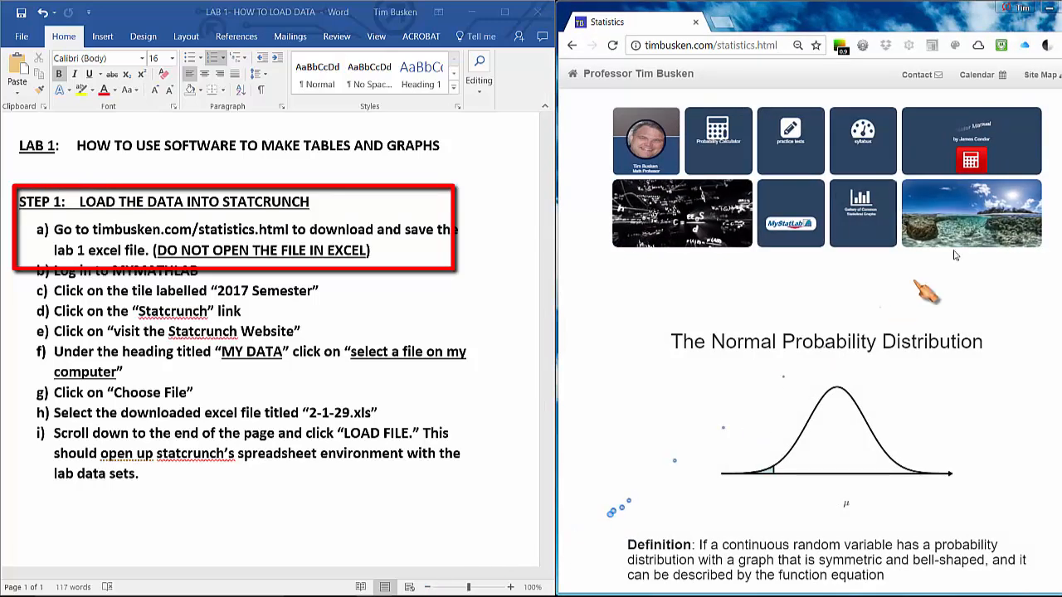
- Download the Lab 1 data file 2-1-39.xls from the timbusken.com Labs list
click(1042, 76)
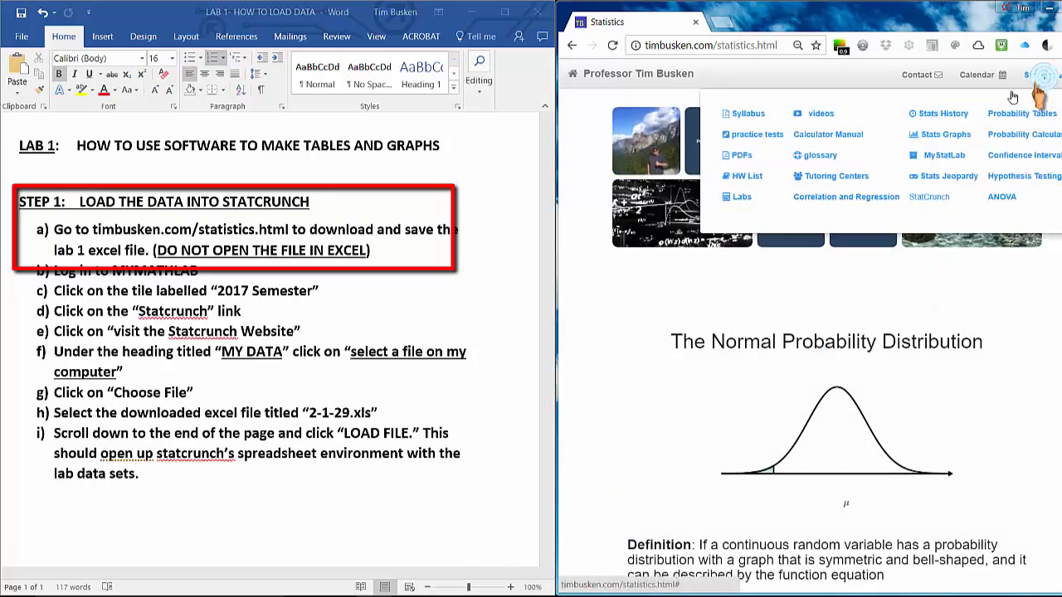
click(738, 204)
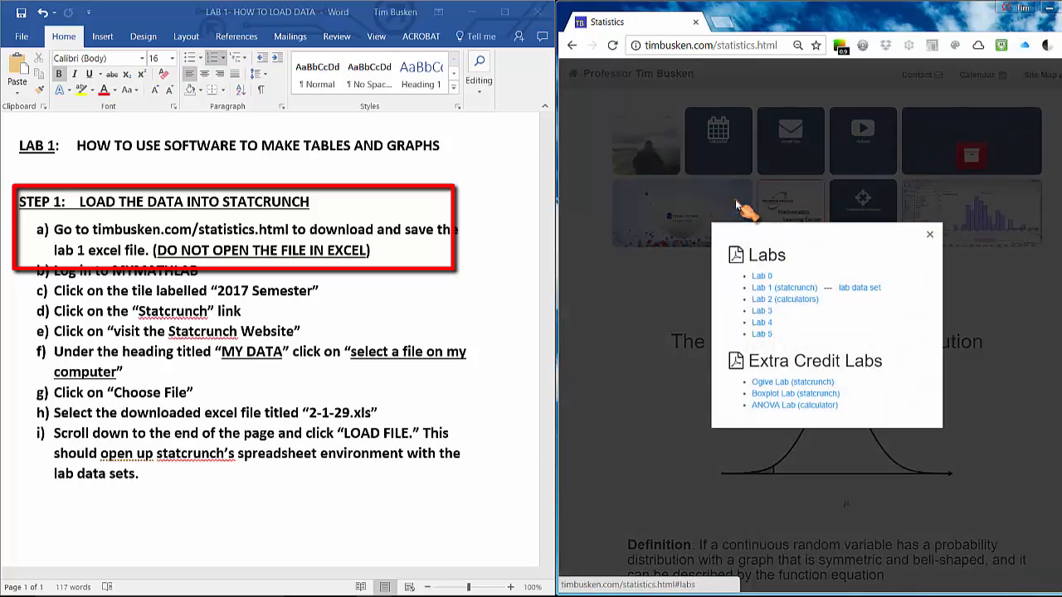
click(852, 289)
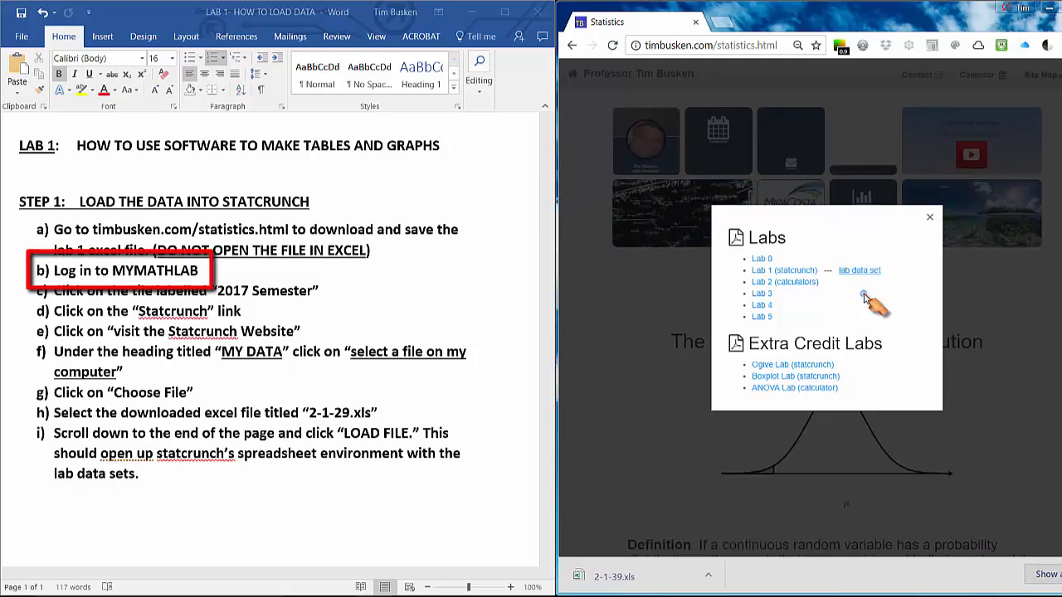
- In a new tab, go to mymathlab.com and sign in to the Pearson MyLab account
click(724, 25)
text(MY)
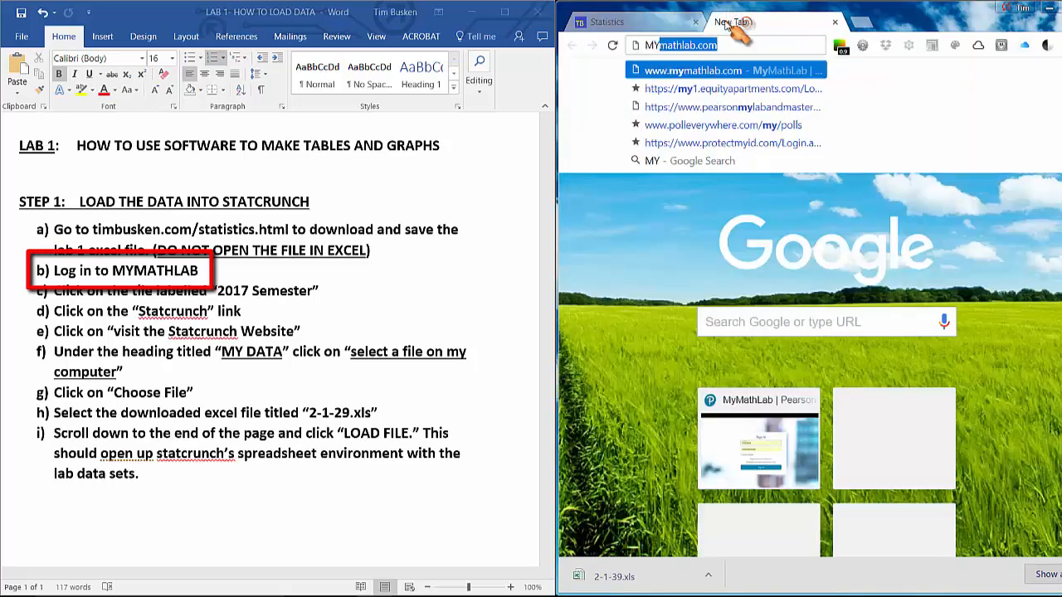
key(Return)
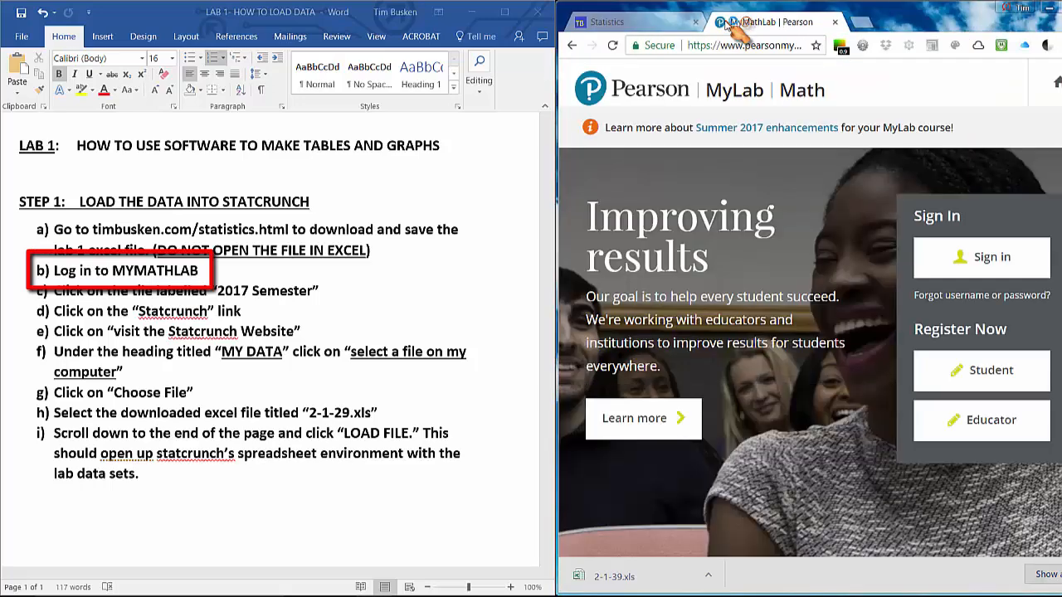
click(987, 260)
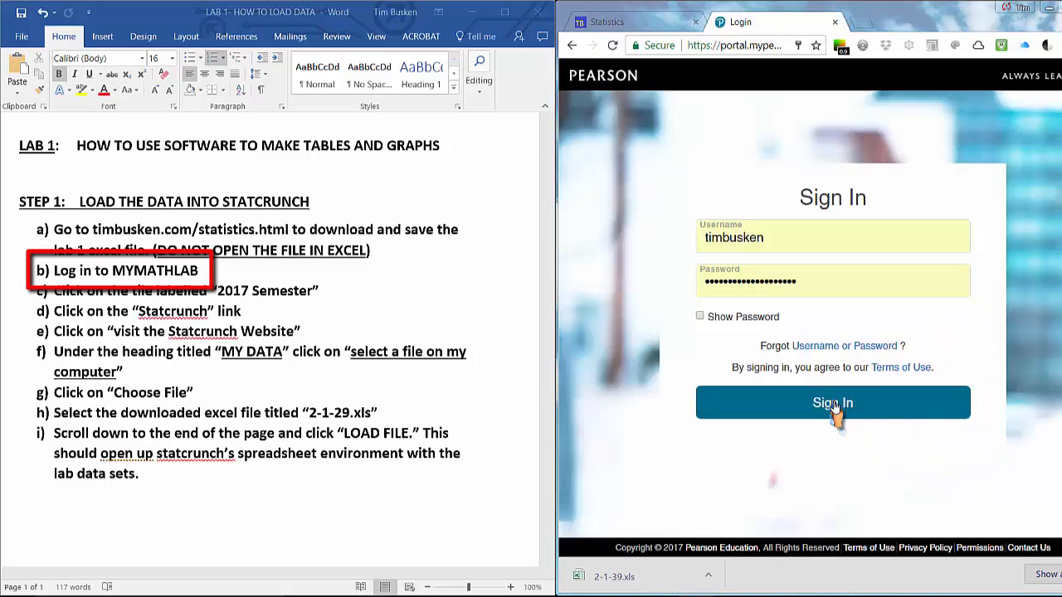
click(834, 406)
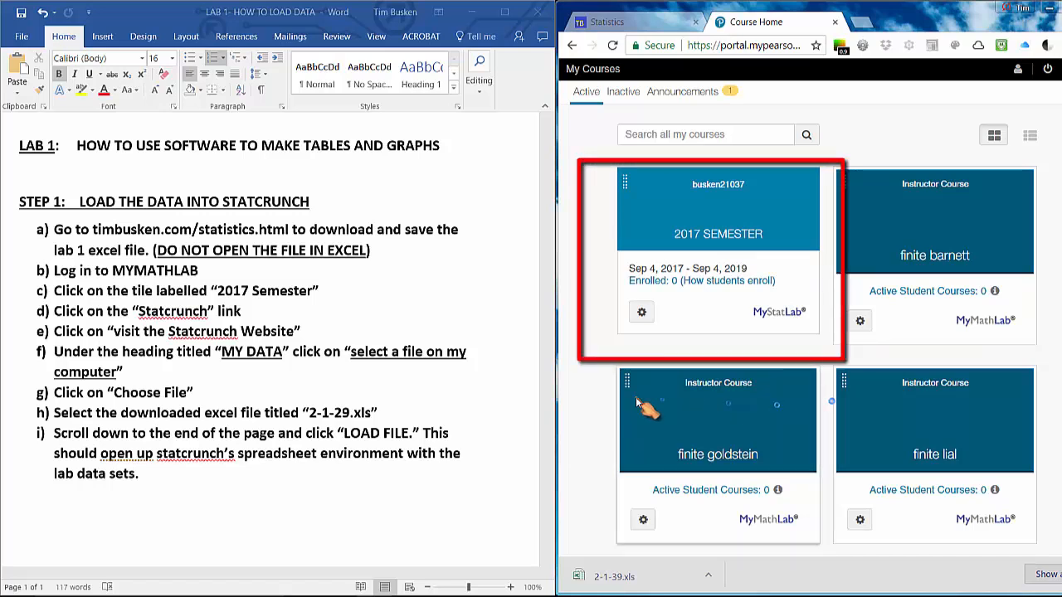
- Go from the 2017 SEMESTER course's StatCrunch page to the StatCrunch website
click(690, 241)
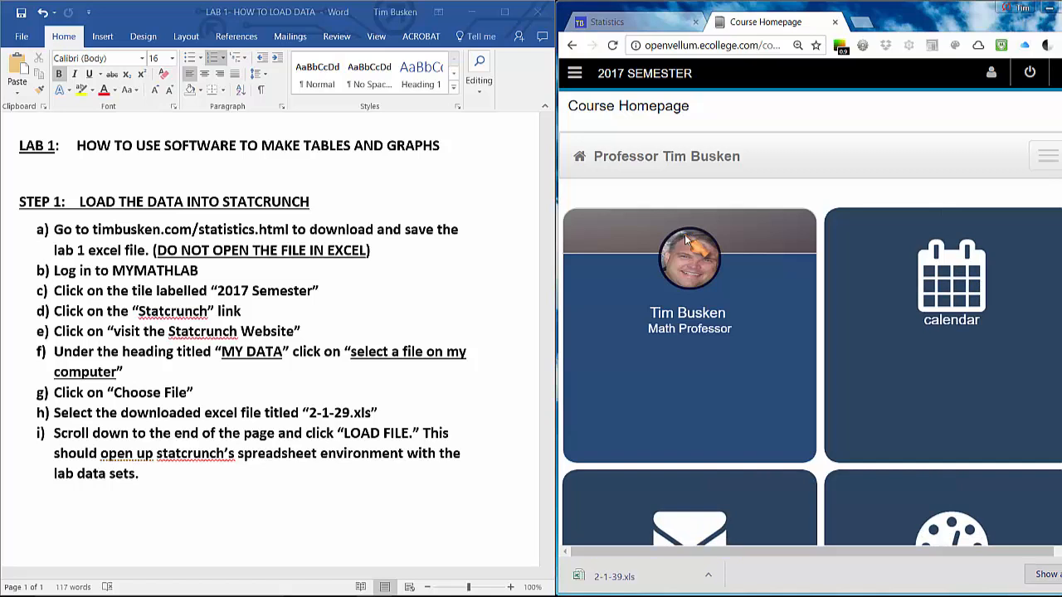
click(574, 74)
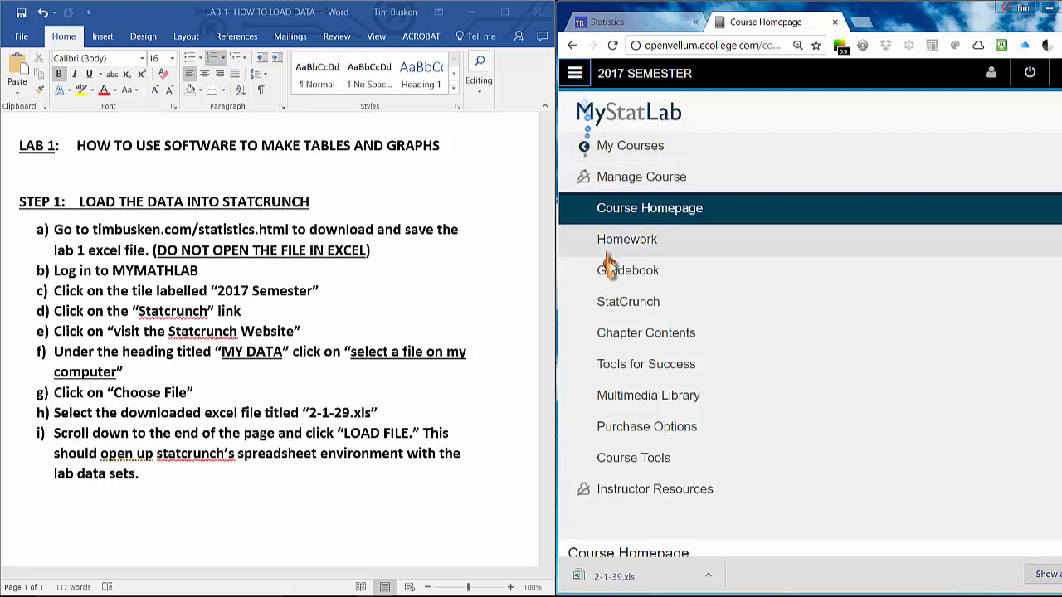
click(627, 303)
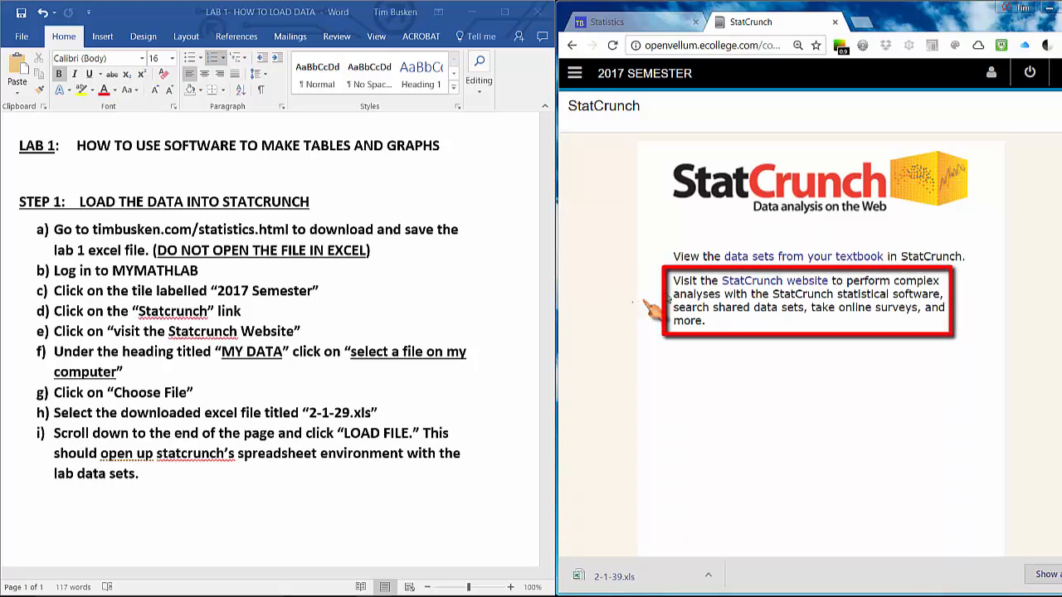
click(737, 284)
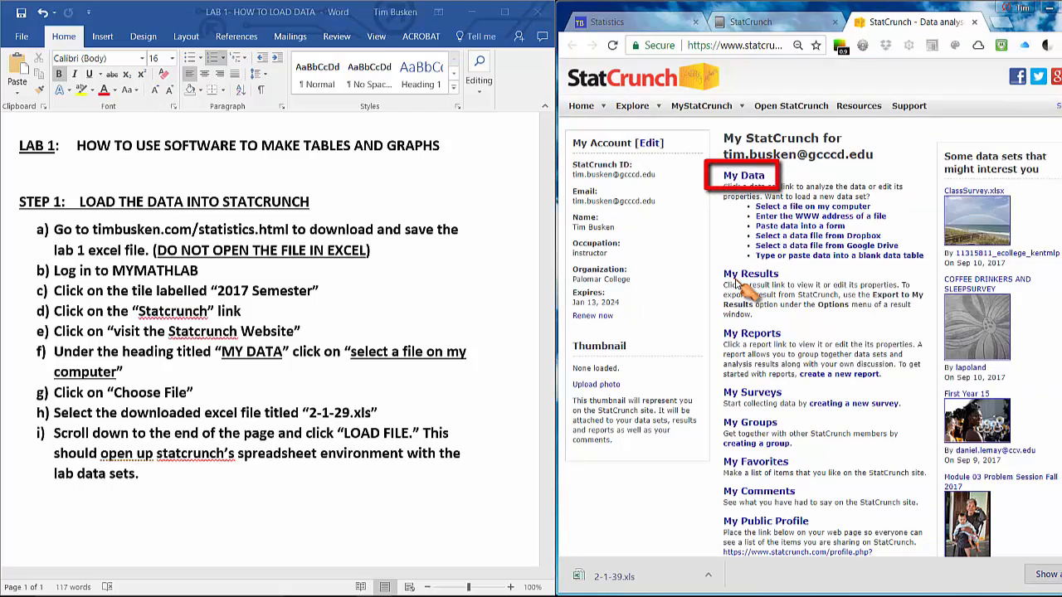
- Choose 2-1-39.xls from Downloads for upload and preview its first rows
click(786, 210)
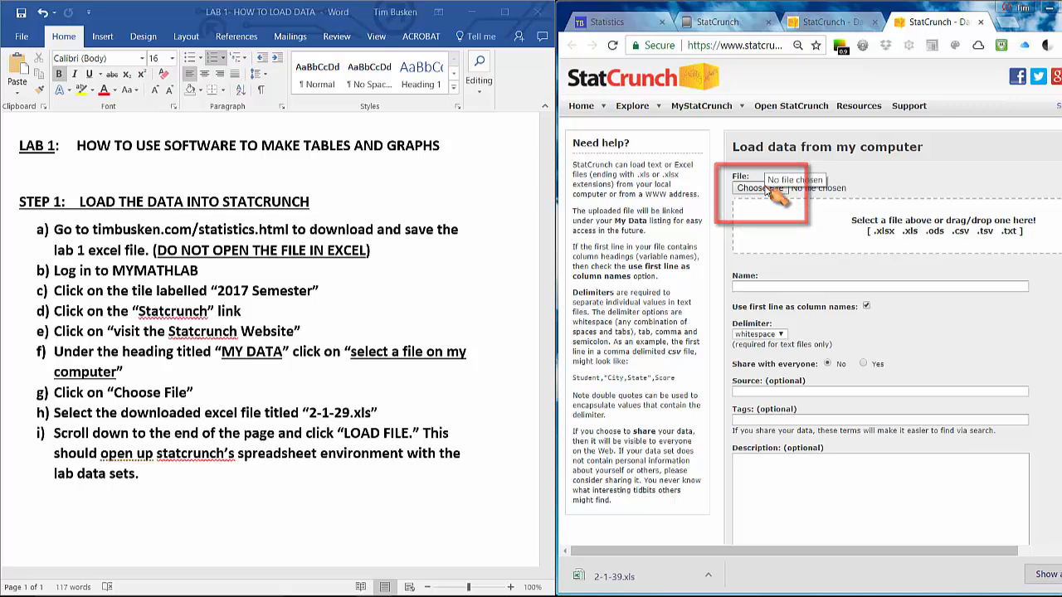
click(771, 188)
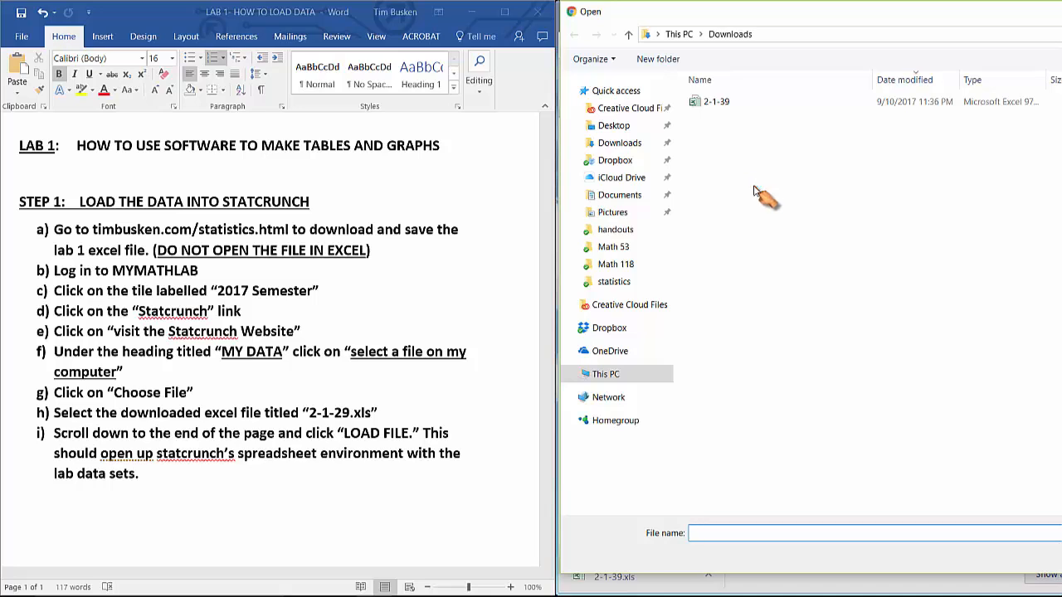
click(618, 143)
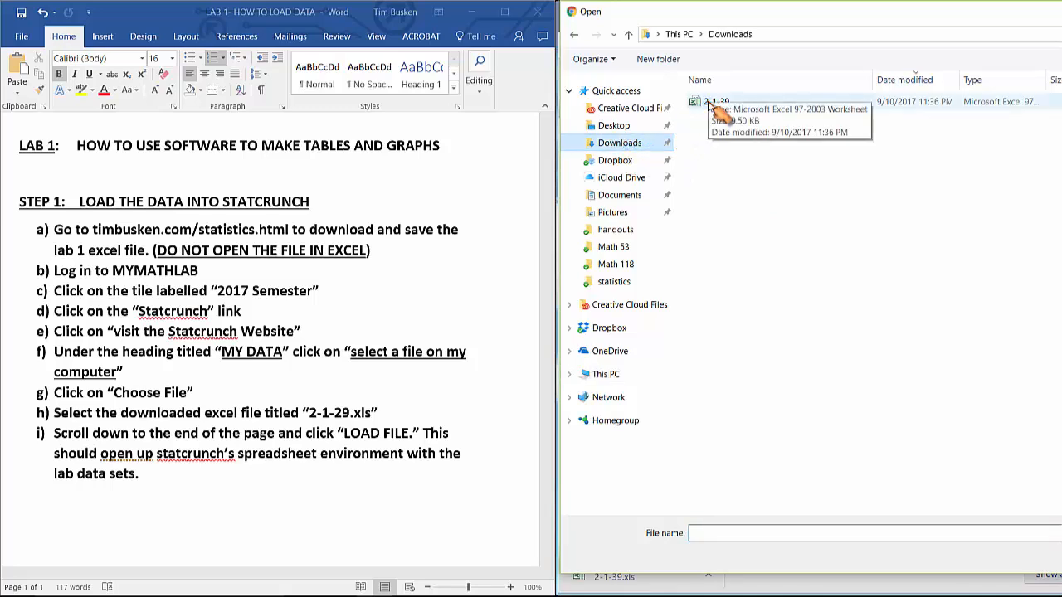
double_click(715, 107)
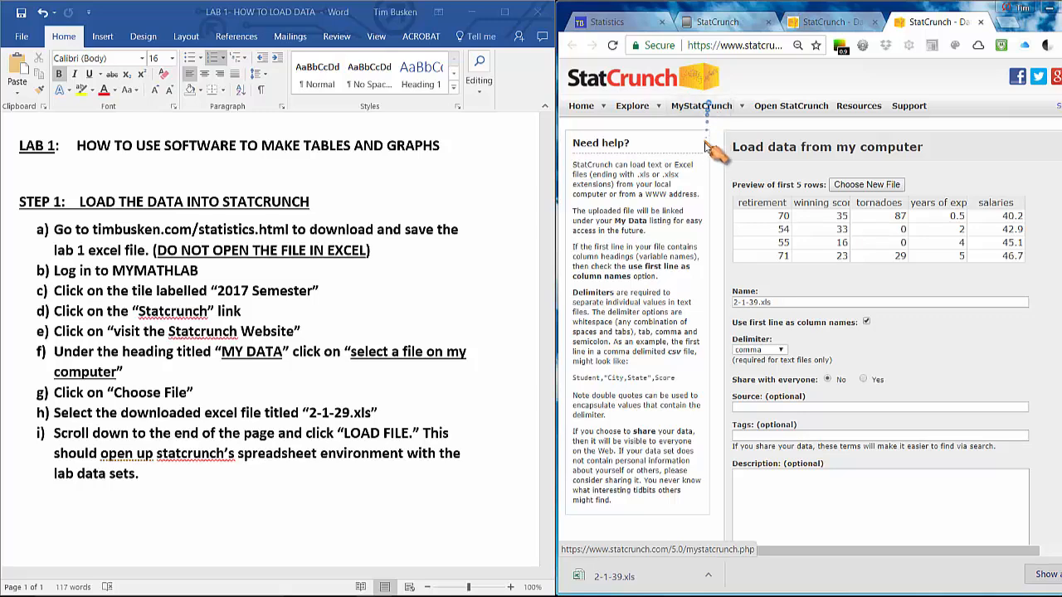
scroll(703, 209, down, 3)
scroll(701, 208, down, 8)
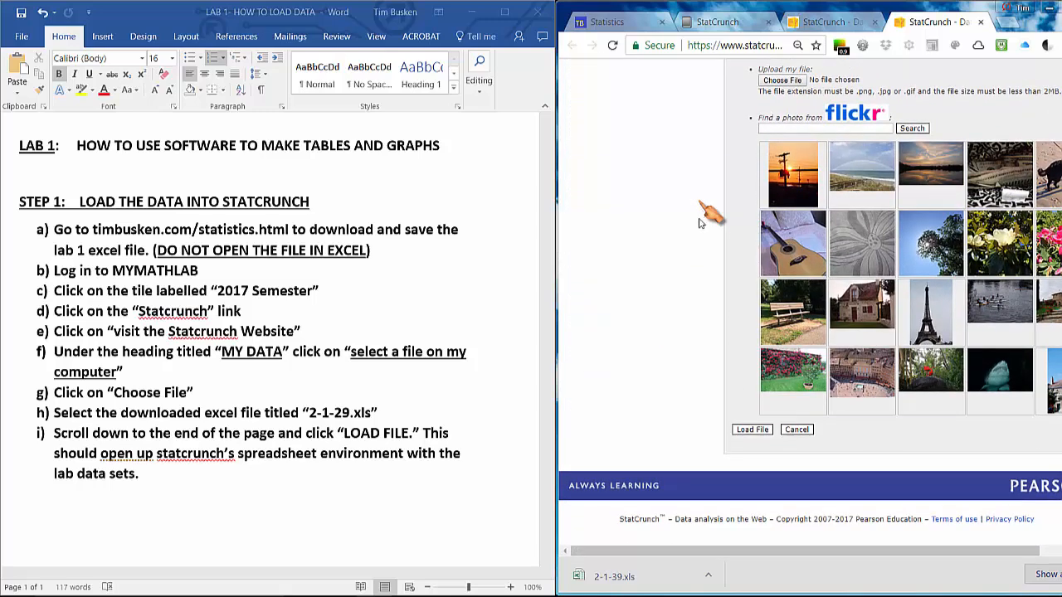
- Load 2-1-39.xls into the StatCrunch spreadsheet
click(749, 430)
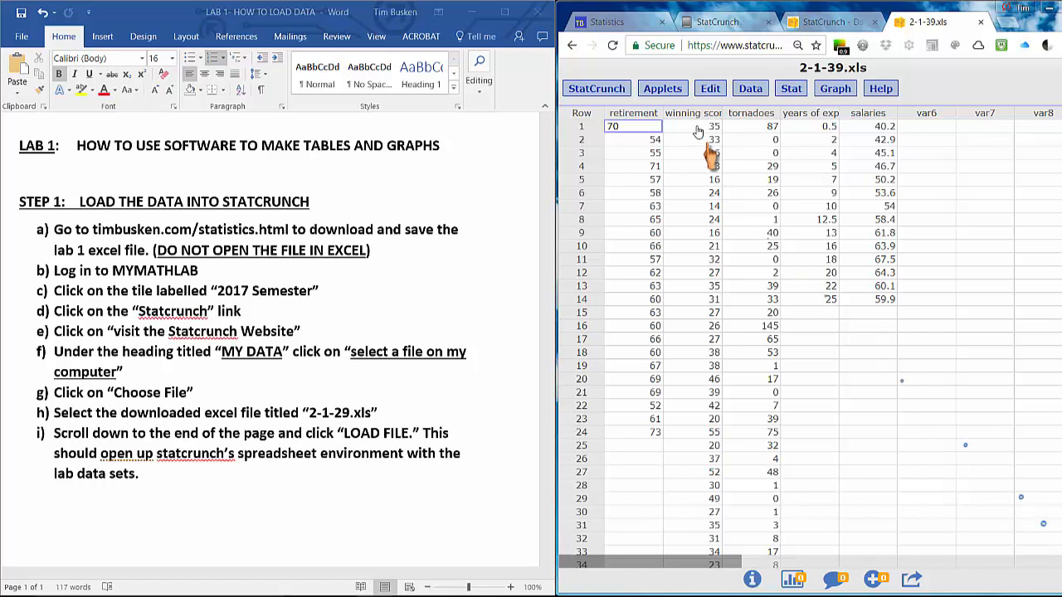
- Open the 'Lab 1 (statcrunch)' handout PDF from timbusken.com's Labs list
click(614, 22)
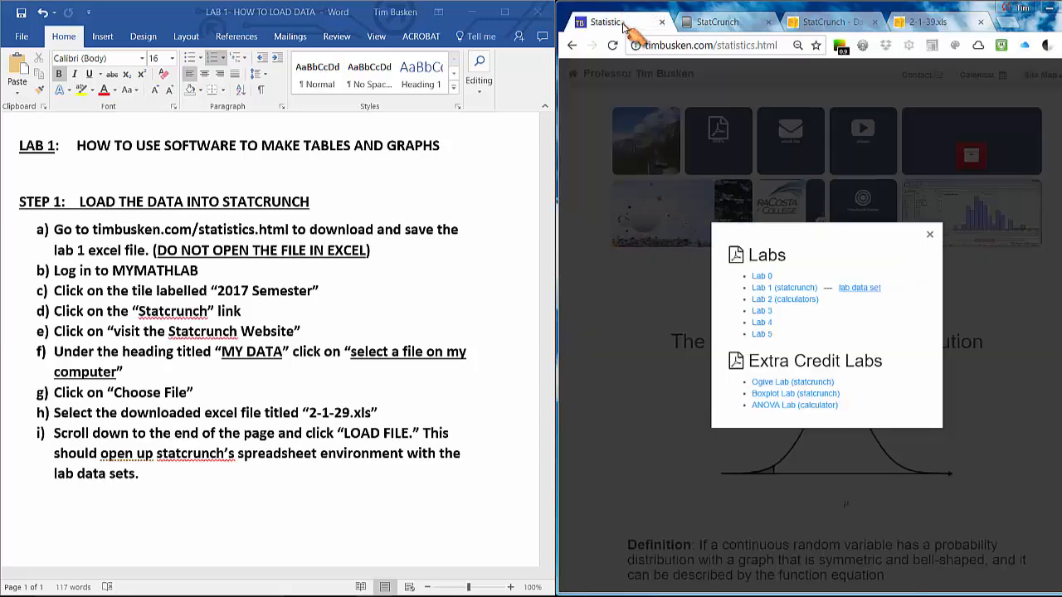
click(599, 146)
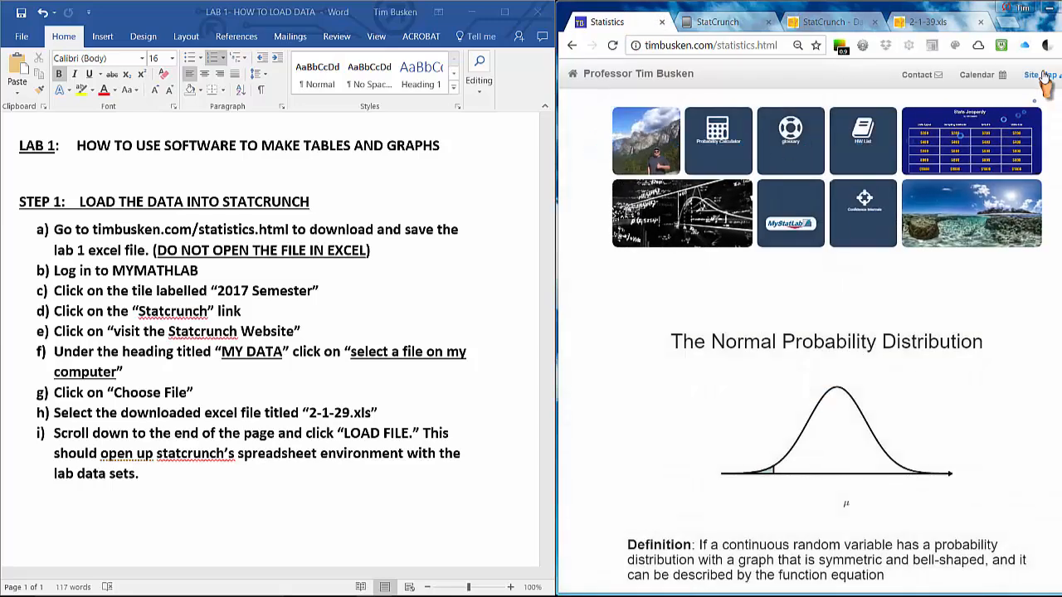
mouse_move(1043, 75)
click(742, 197)
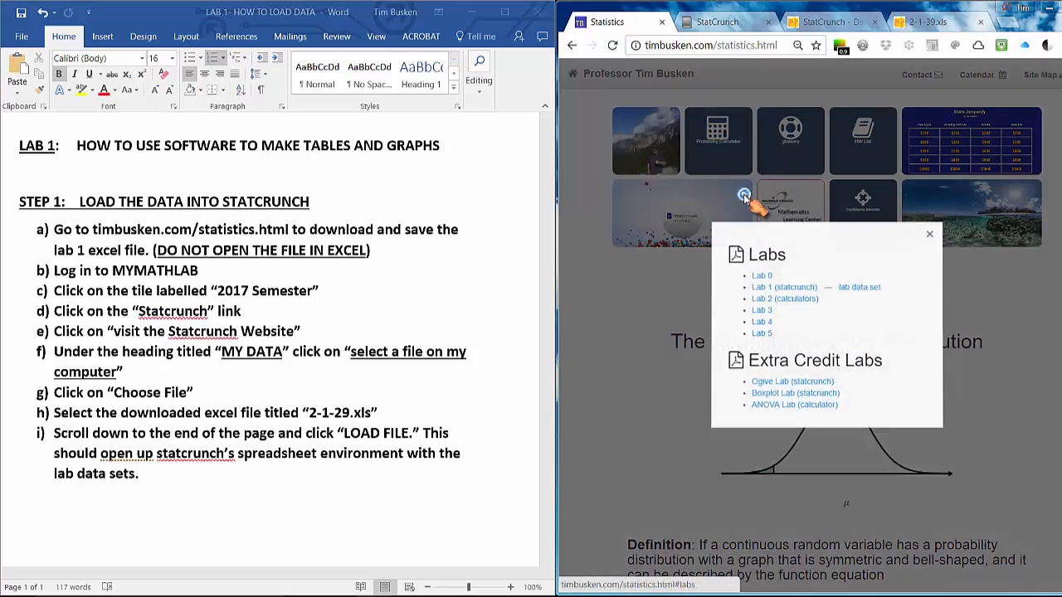
click(773, 291)
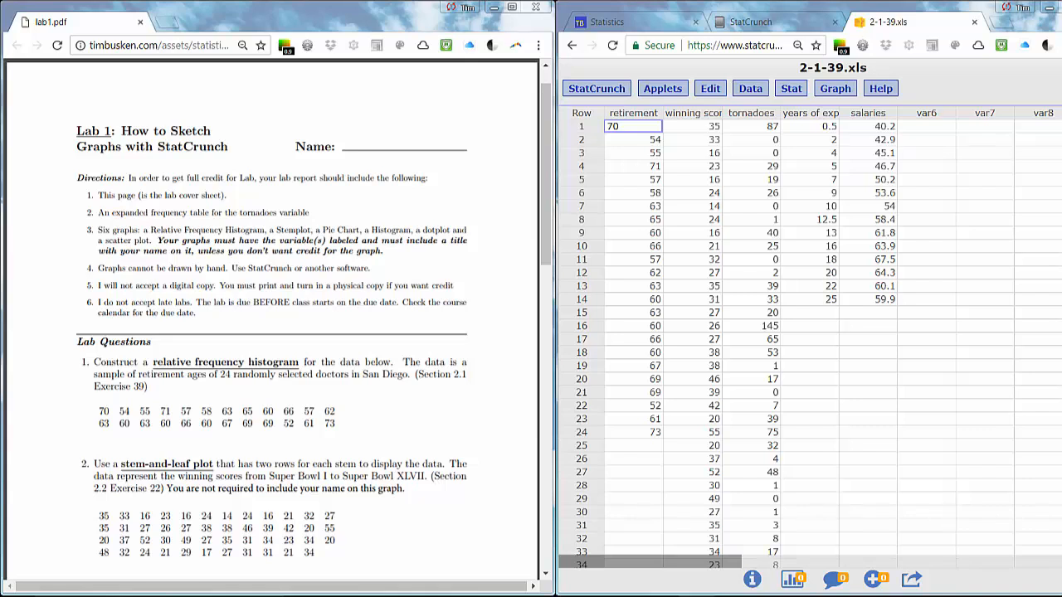
scroll(272, 315, down, 2)
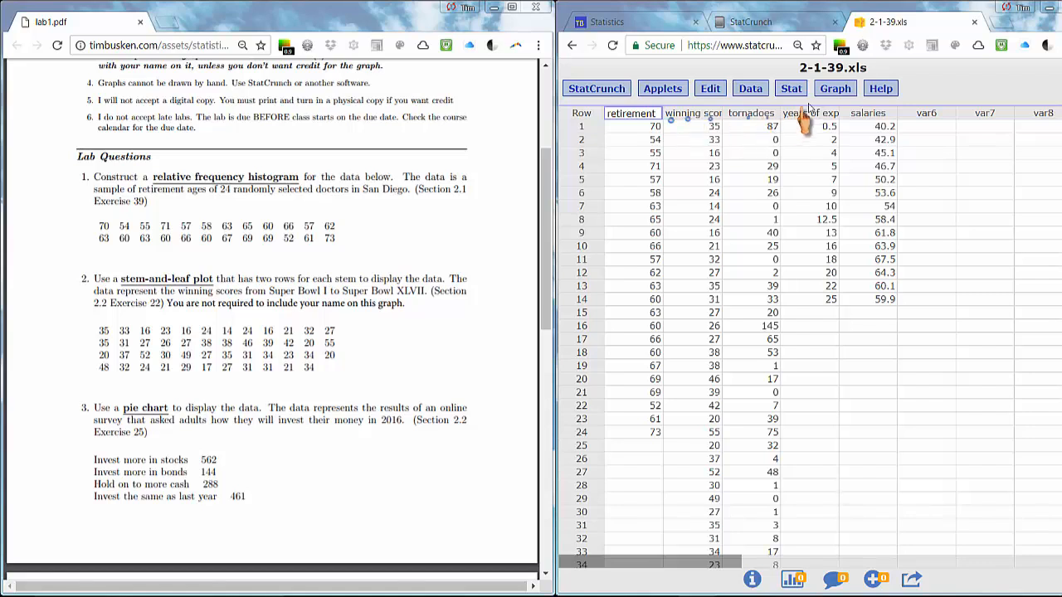
- Draw a Relative Frequency histogram of the retirement column
click(832, 96)
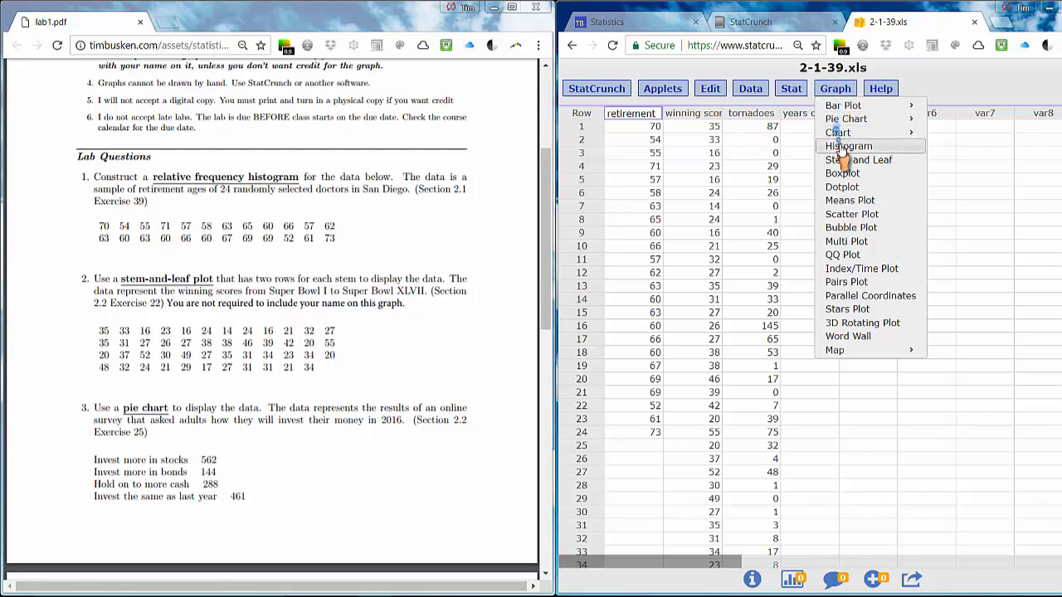
click(841, 148)
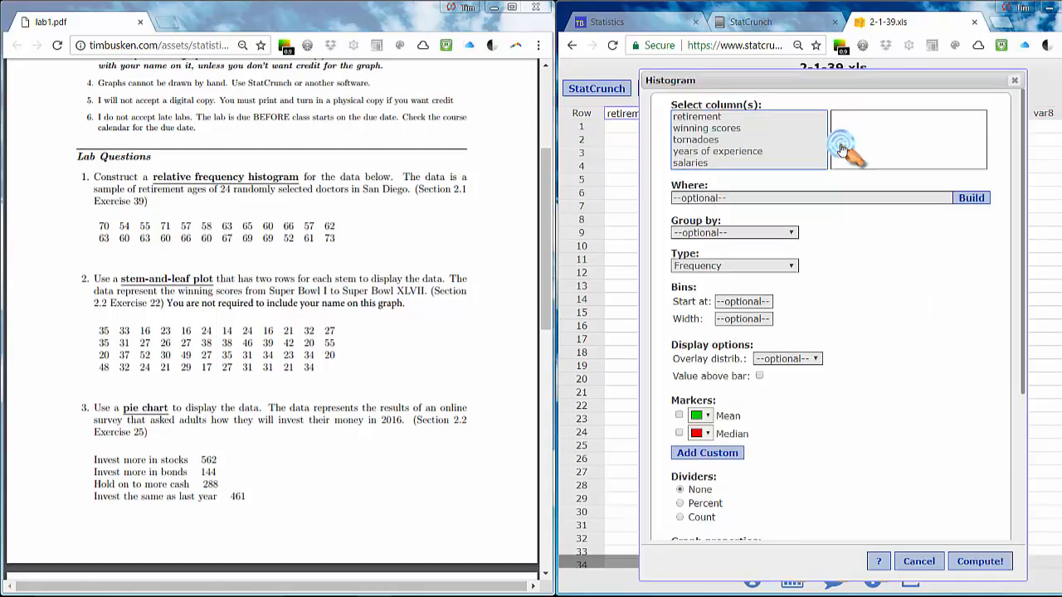
click(707, 117)
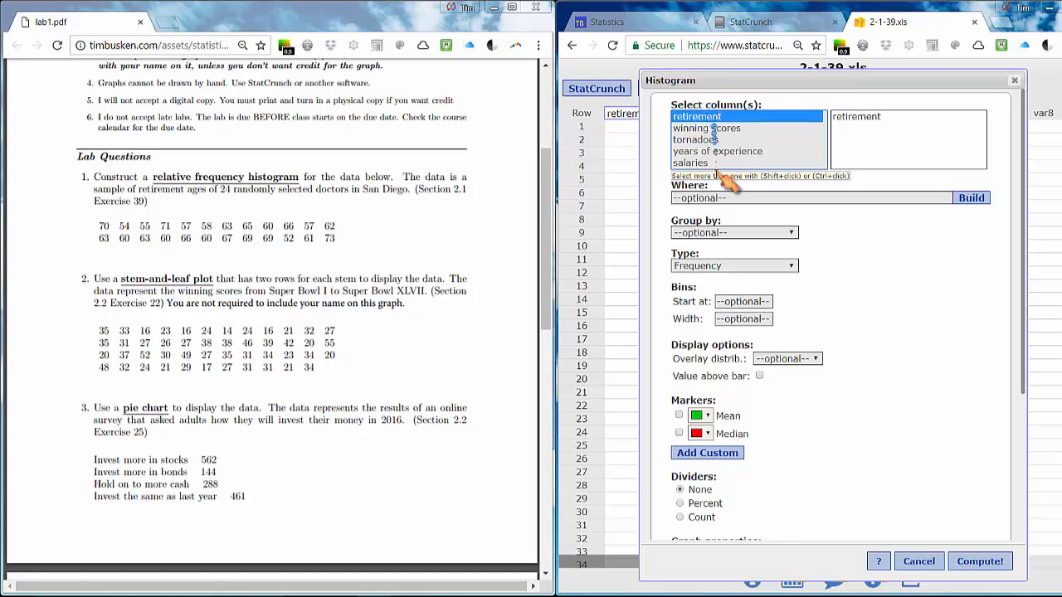
click(720, 266)
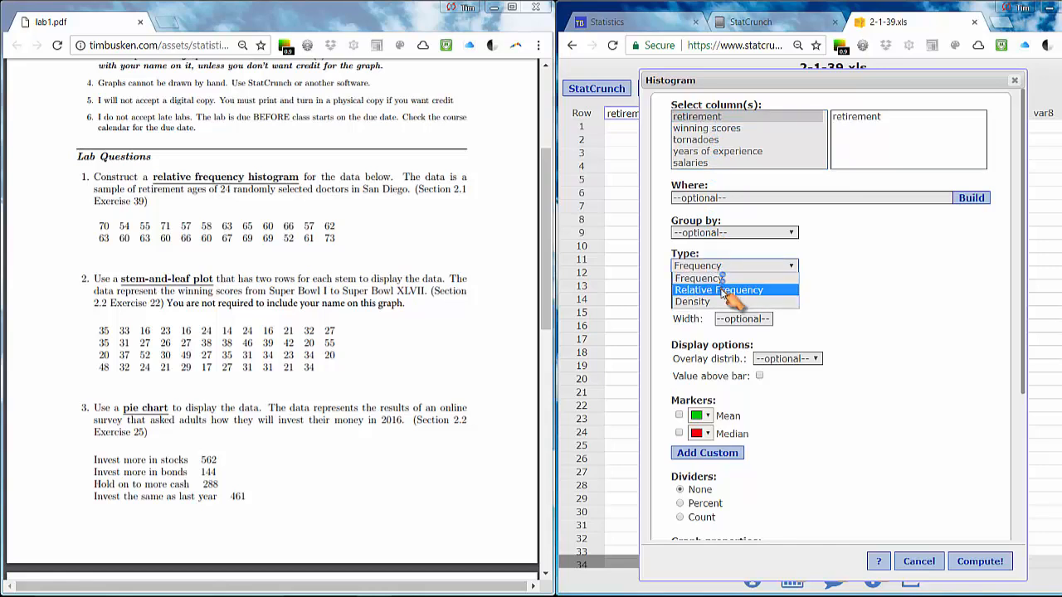
click(722, 290)
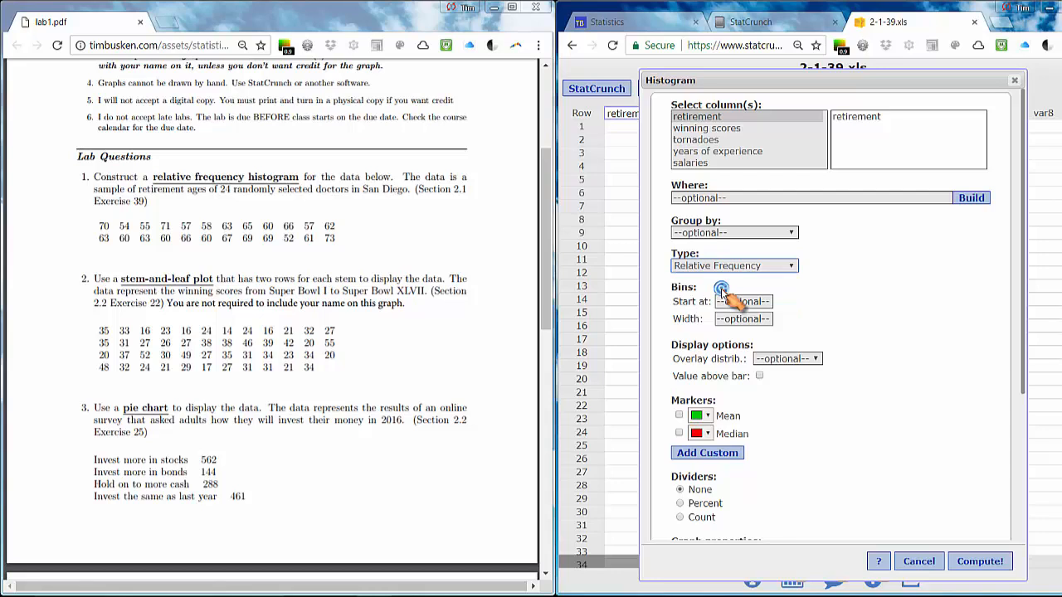
click(980, 562)
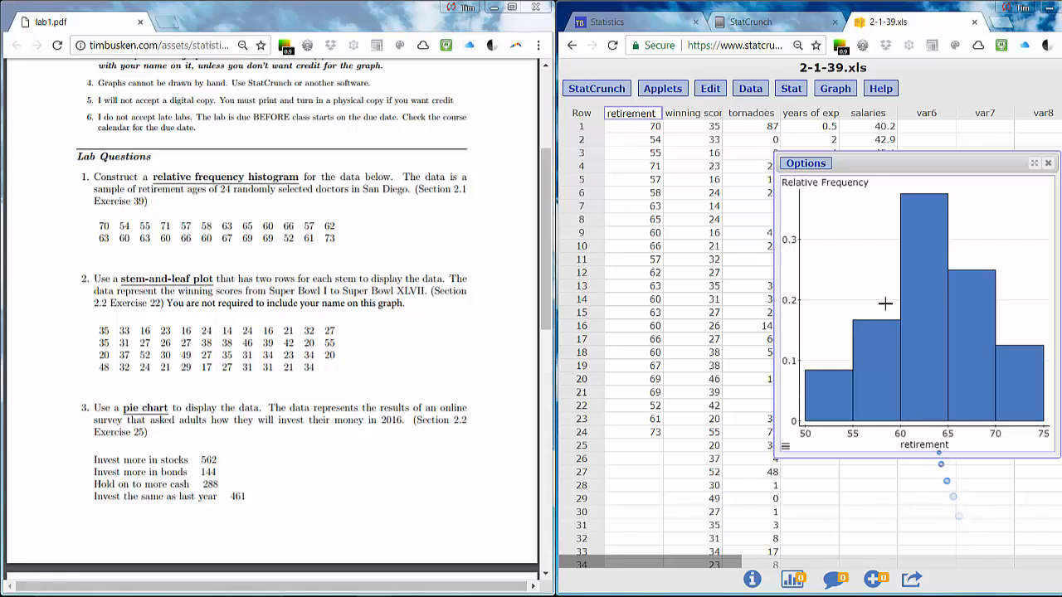
- Title the retirement histogram with the student's name and recompute it
click(809, 165)
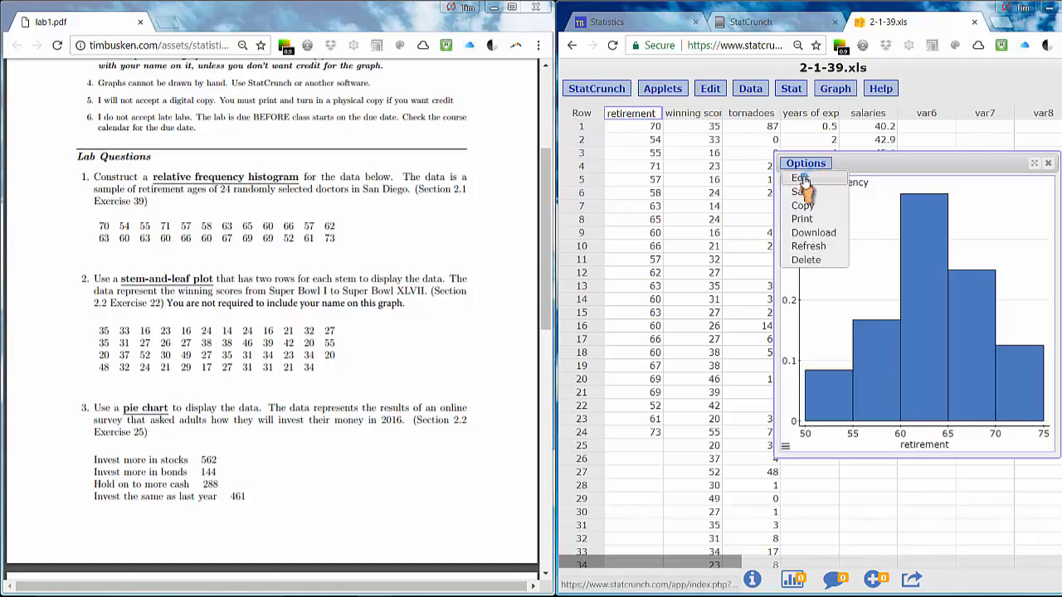
click(801, 179)
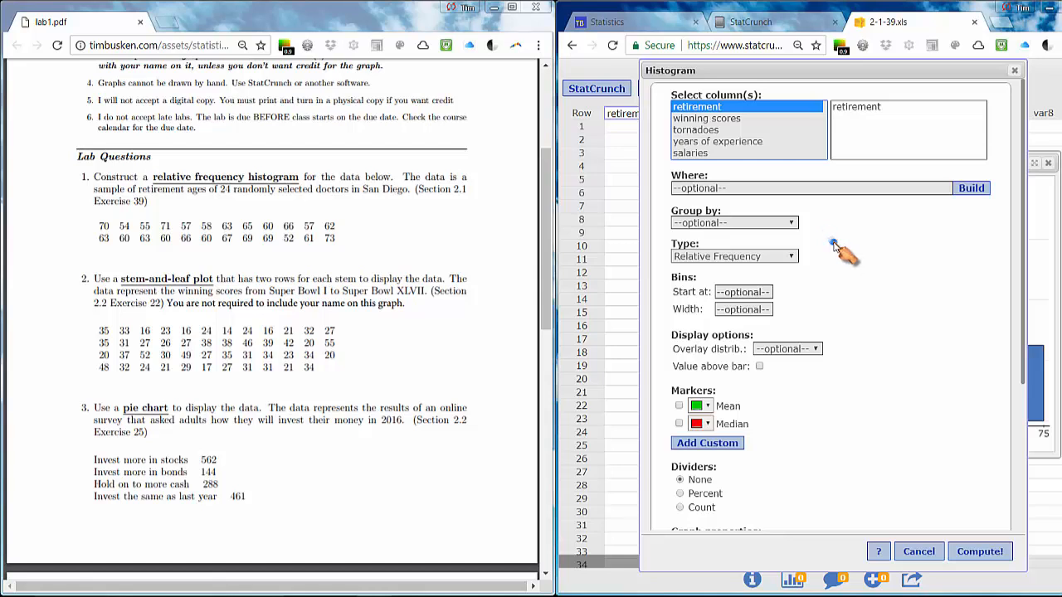
scroll(829, 240, down, 3)
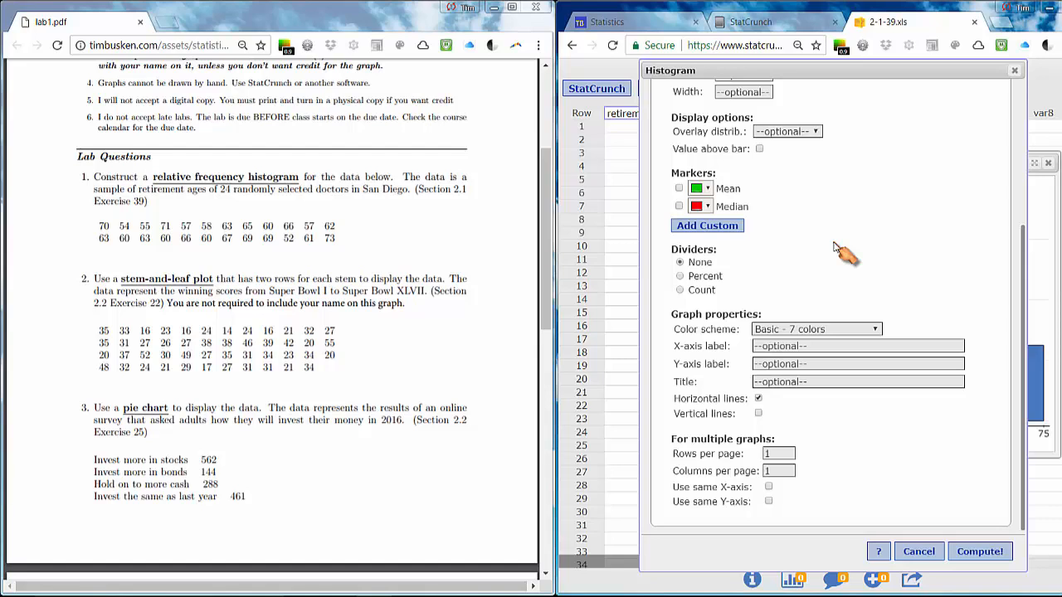
click(813, 383)
text(Tim )
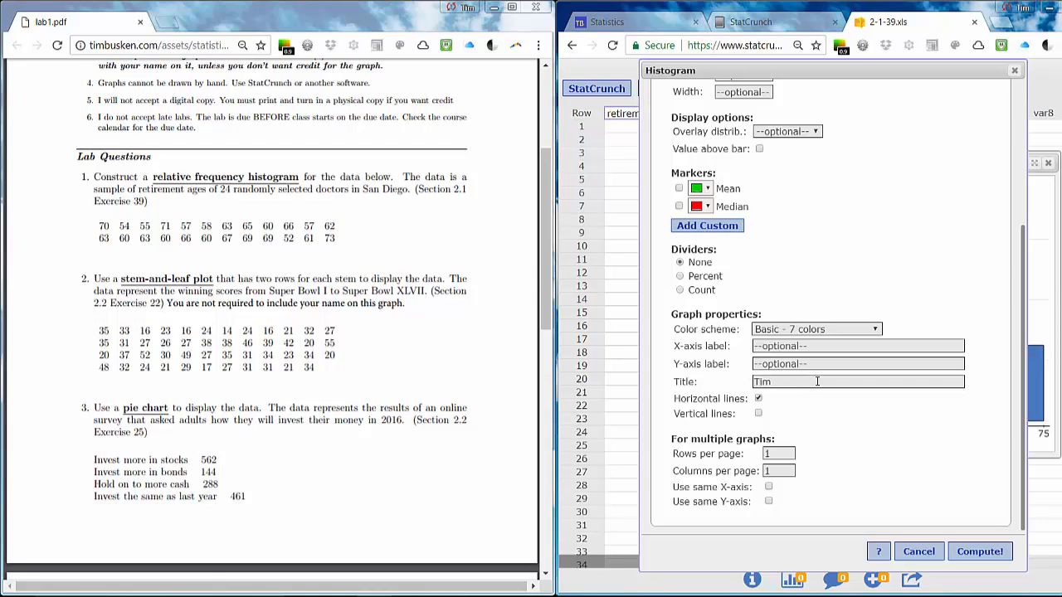
text(Busken)
click(974, 553)
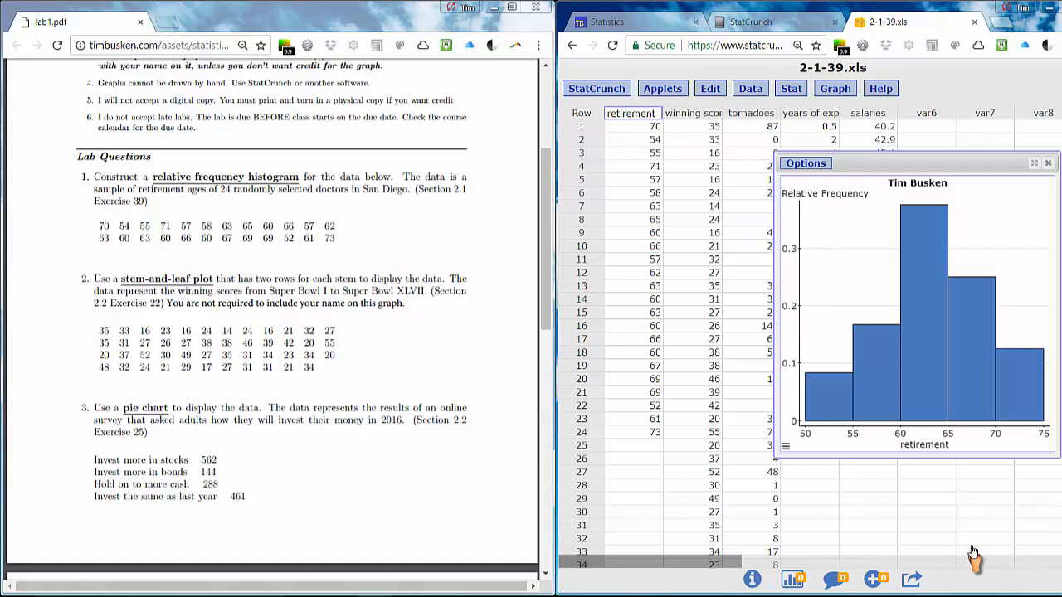
- Edit the retirement histogram so its bins start at 50 with width 2
click(806, 164)
click(809, 179)
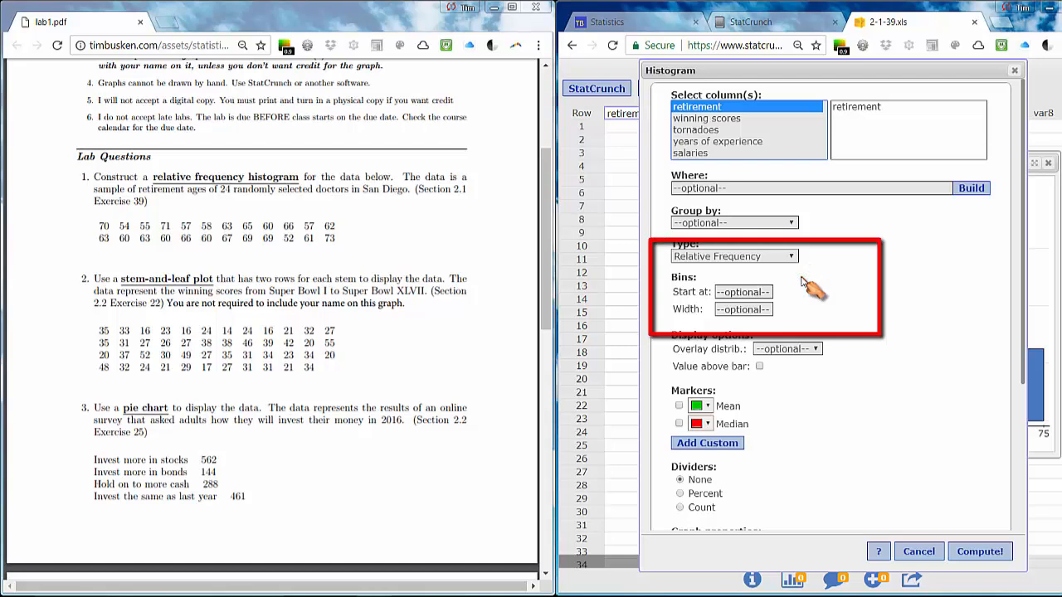
click(743, 292)
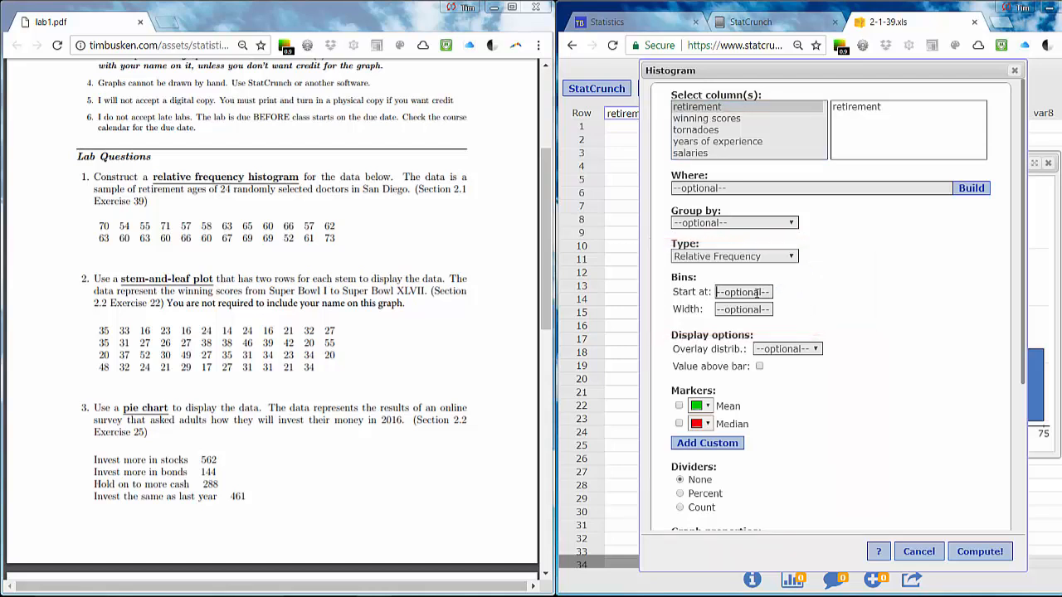
text(50)
click(746, 309)
text(2)
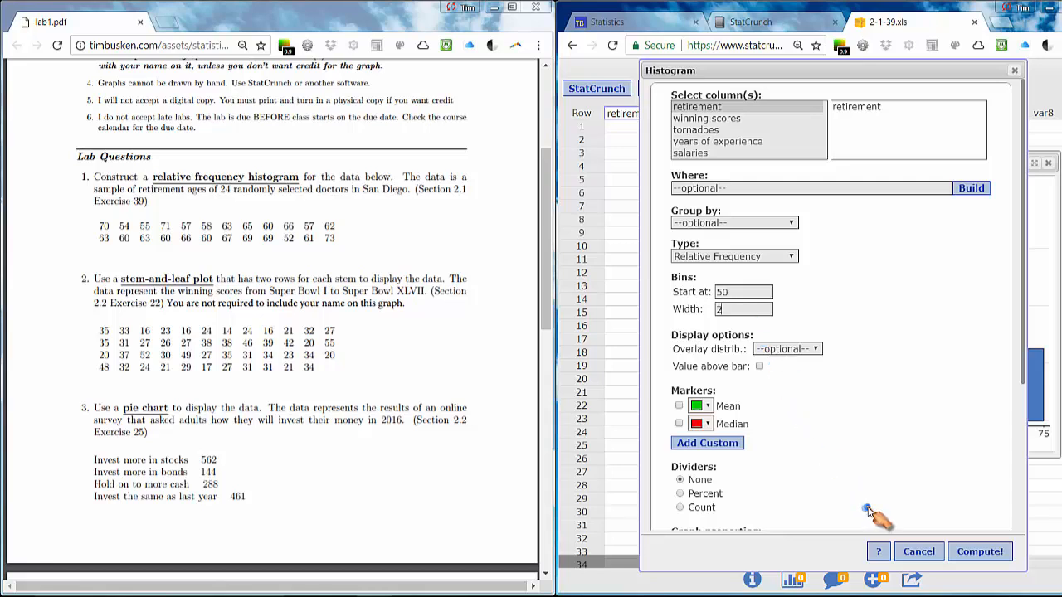
click(736, 291)
- Redraw the histogram with 2-wide bins from 50 and bring the Word lab instructions forward
click(979, 552)
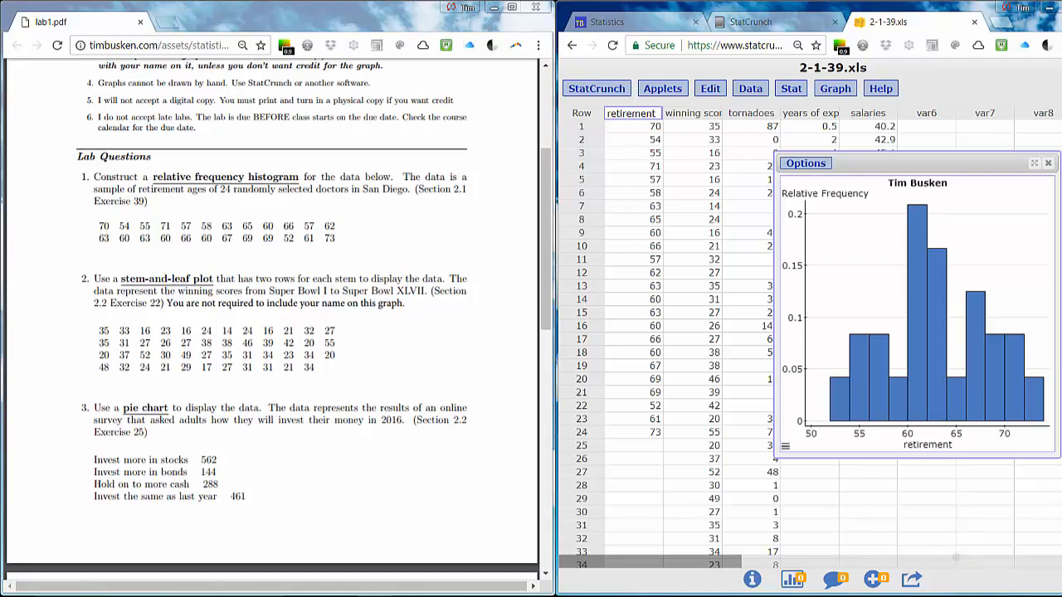
click(662, 594)
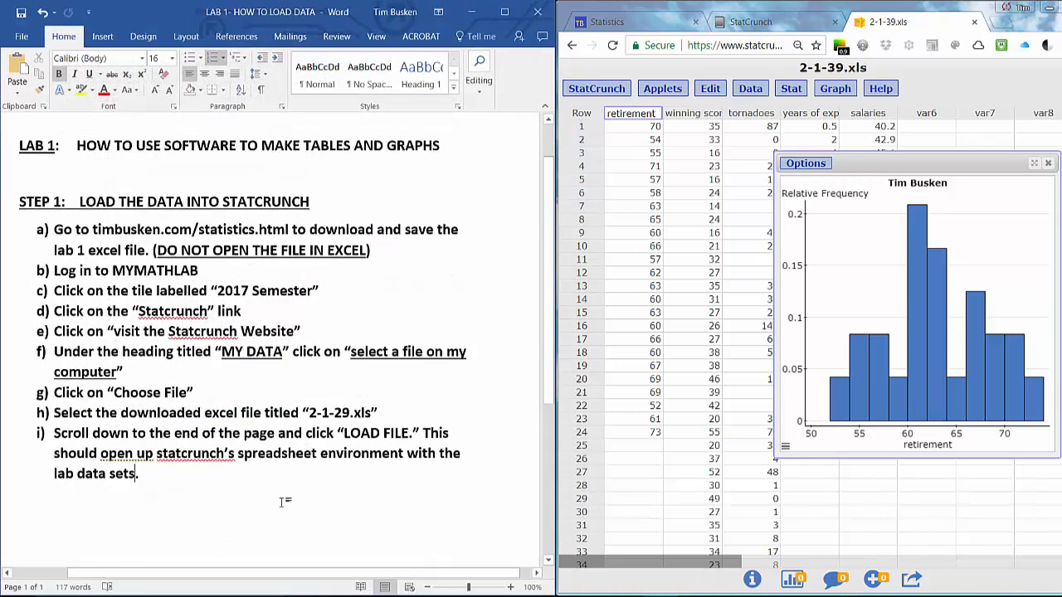
- Copy the 2-wide-bin retirement histogram image to the clipboard via Options > Copy
scroll(280, 503, down, 3)
scroll(279, 502, down, 2)
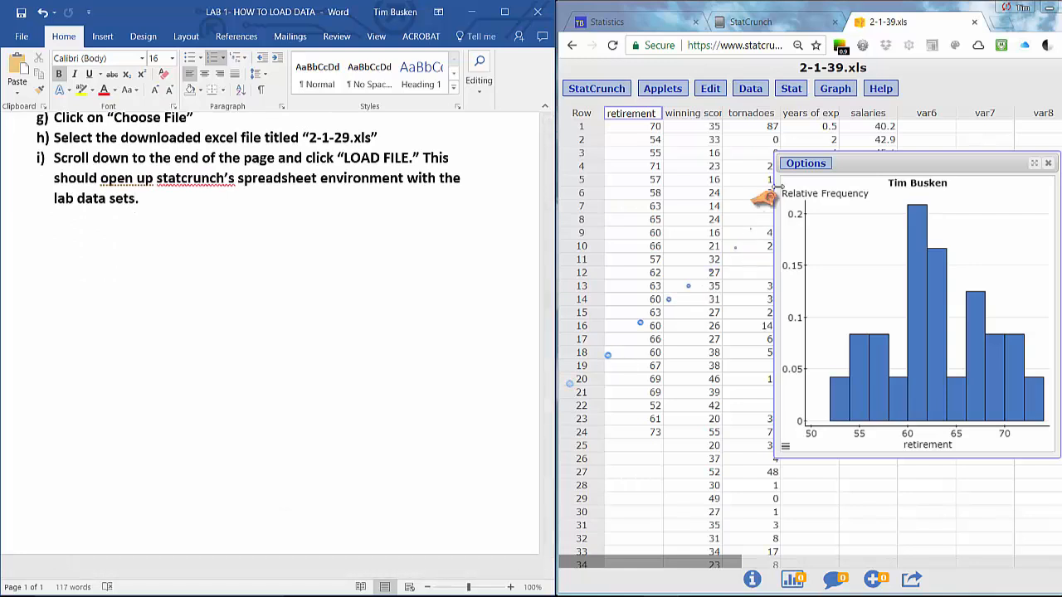
click(801, 165)
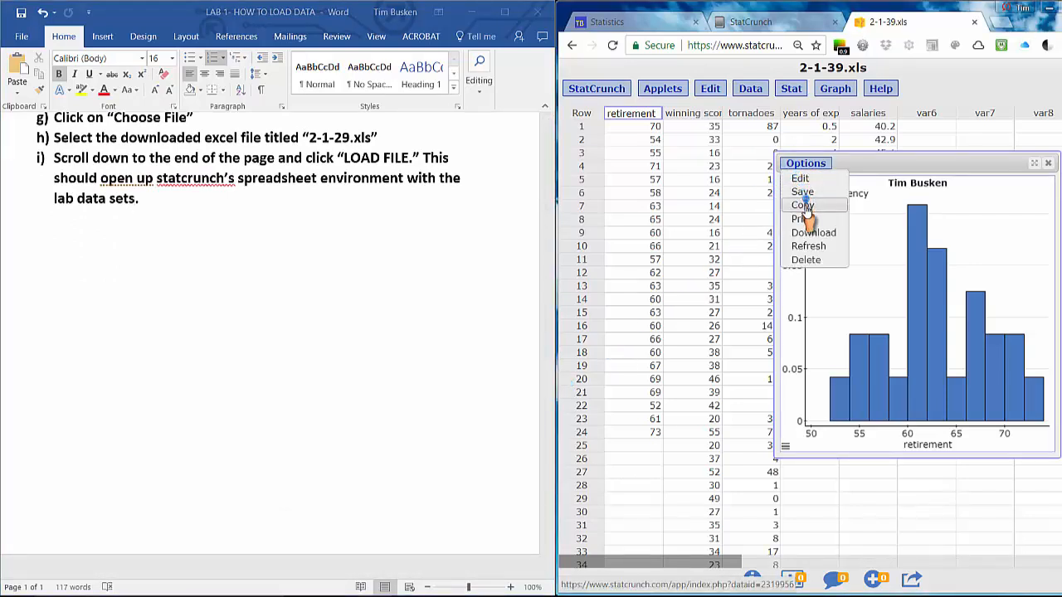
click(801, 206)
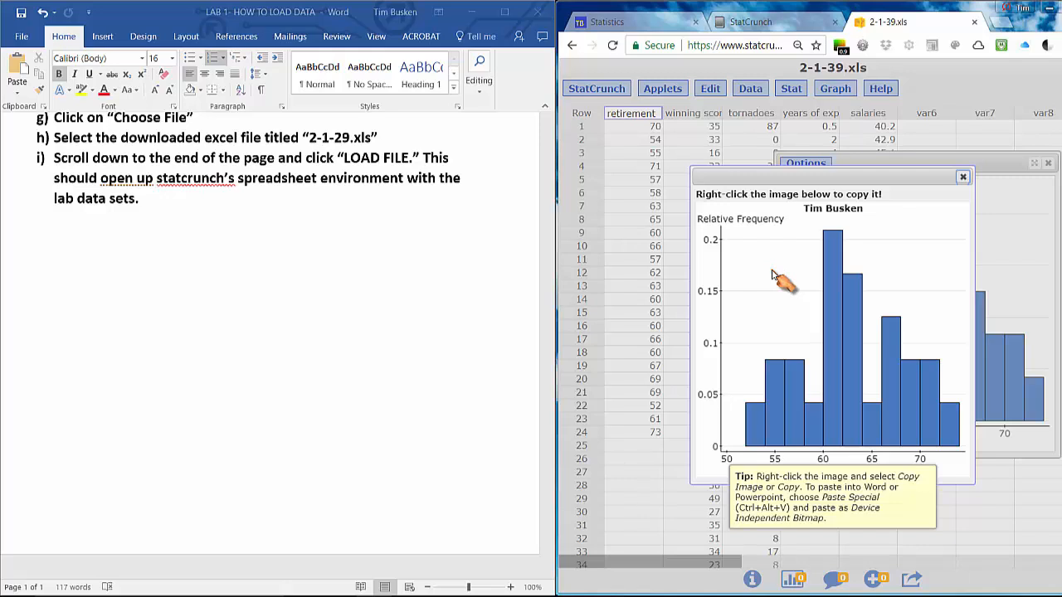
right_click(771, 274)
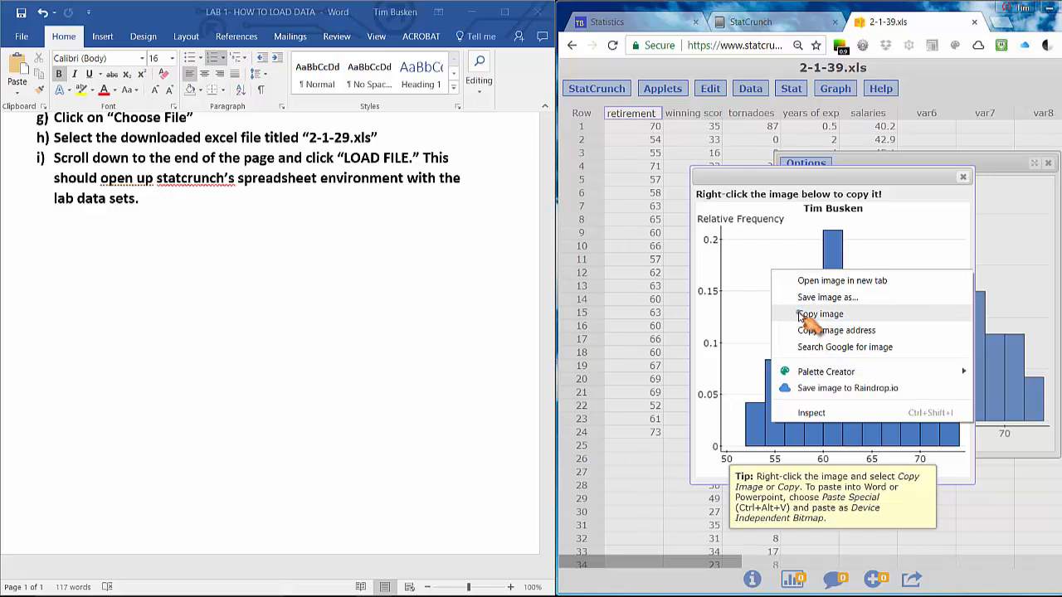
click(819, 314)
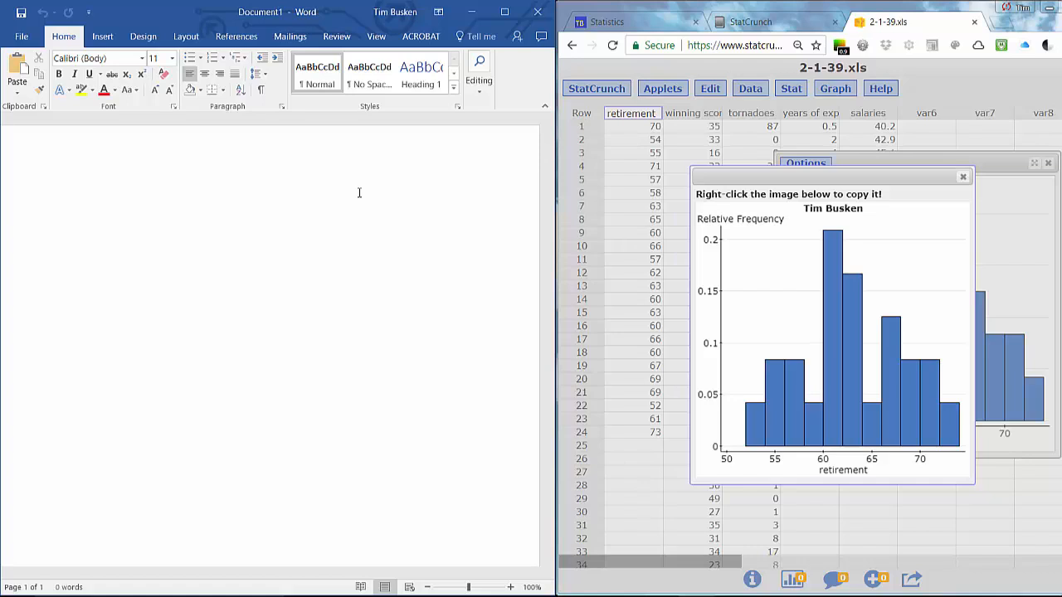
- Paste the retirement histogram into Word as a bitmap and close StatCrunch's graph windows
key(ctrl+alt+v)
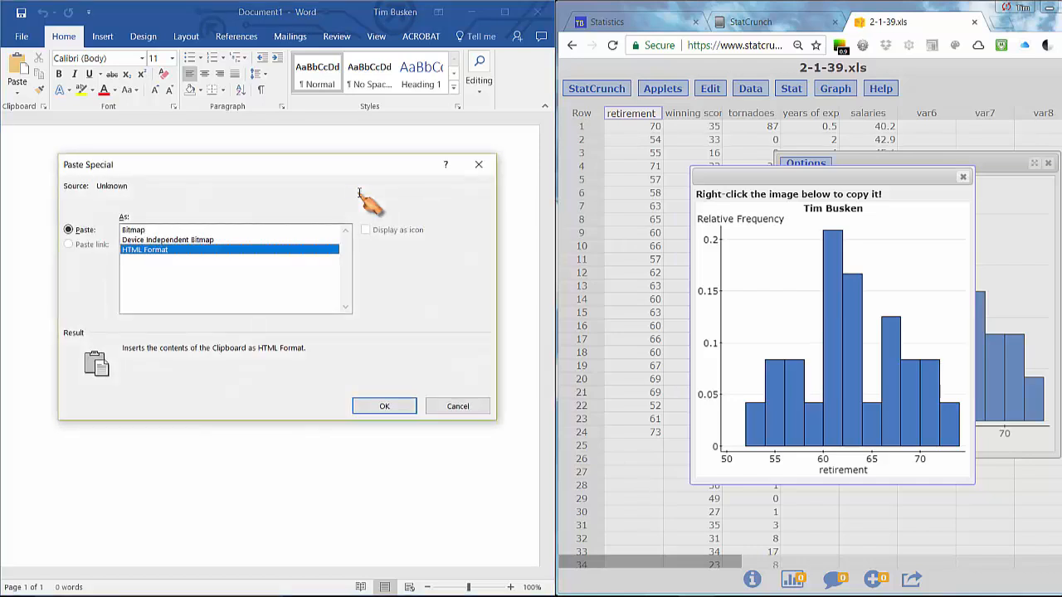
click(135, 229)
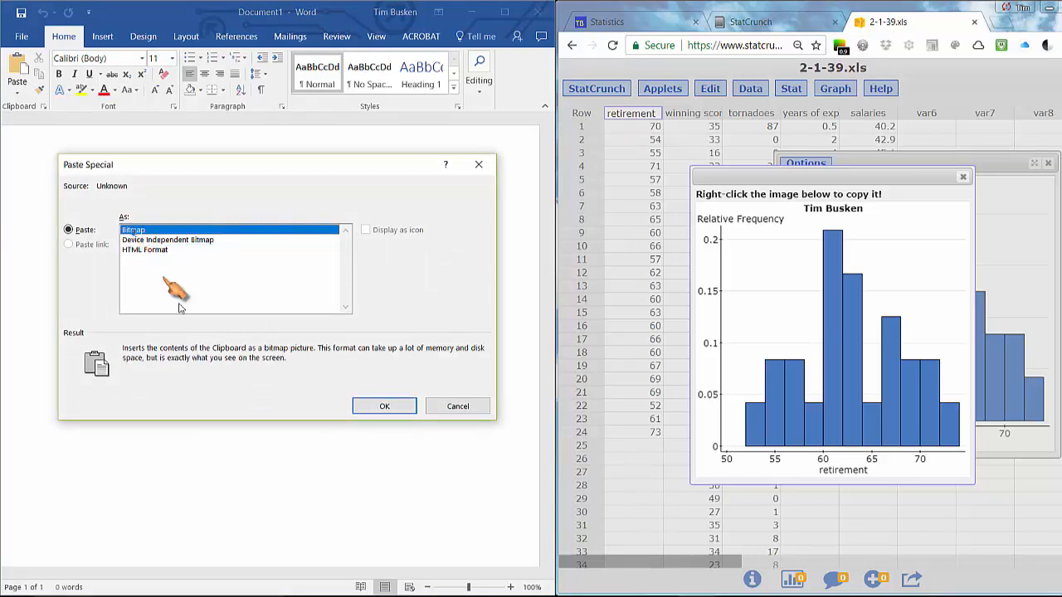
click(382, 407)
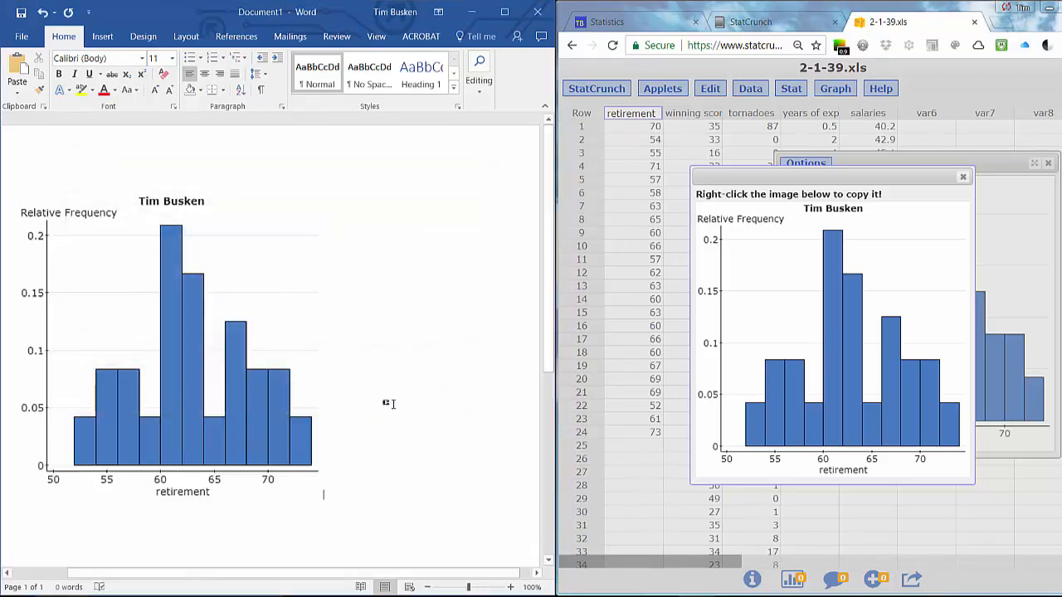
click(964, 179)
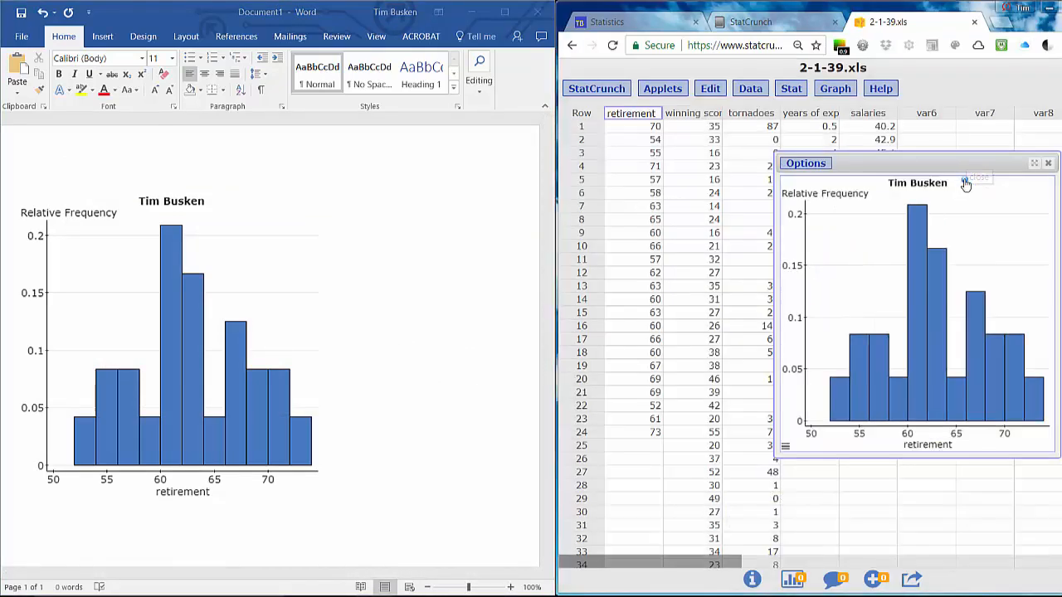
click(1048, 167)
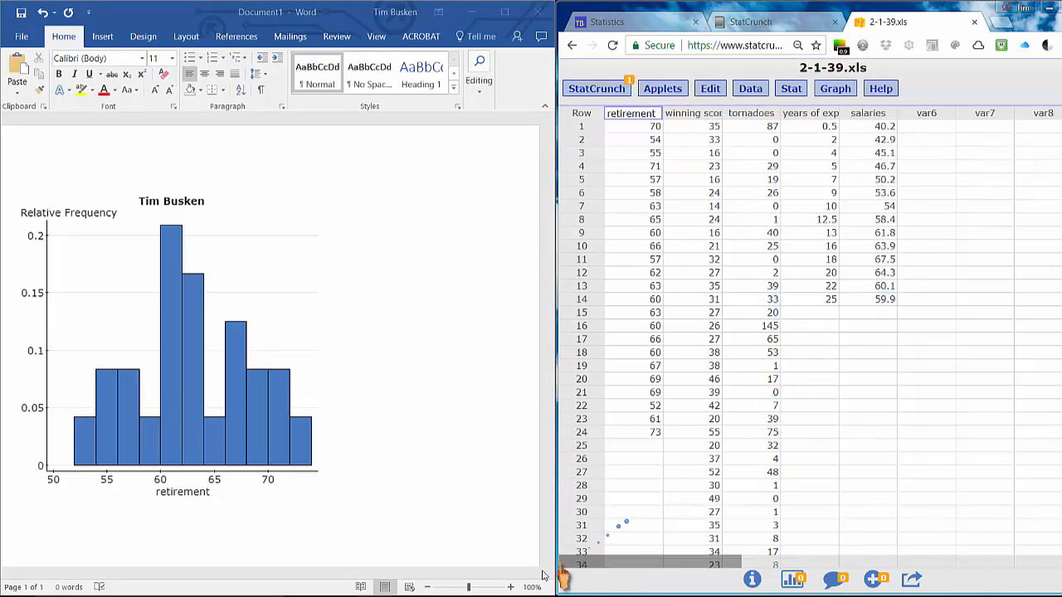
- Bring the lab1.pdf handout back beside the data and select the winning scores column
mouse_move(373, 596)
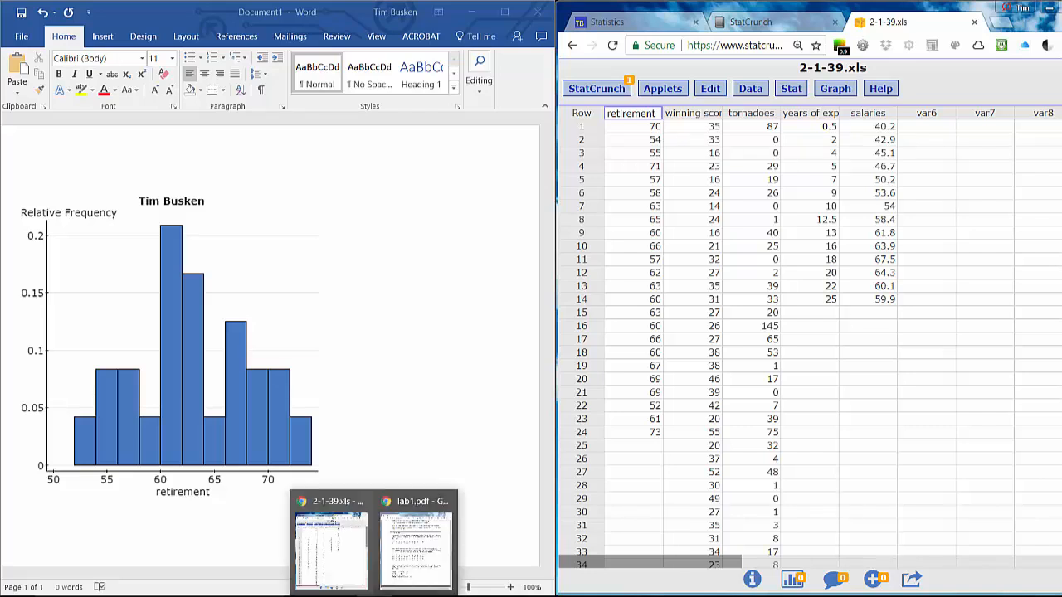
click(443, 554)
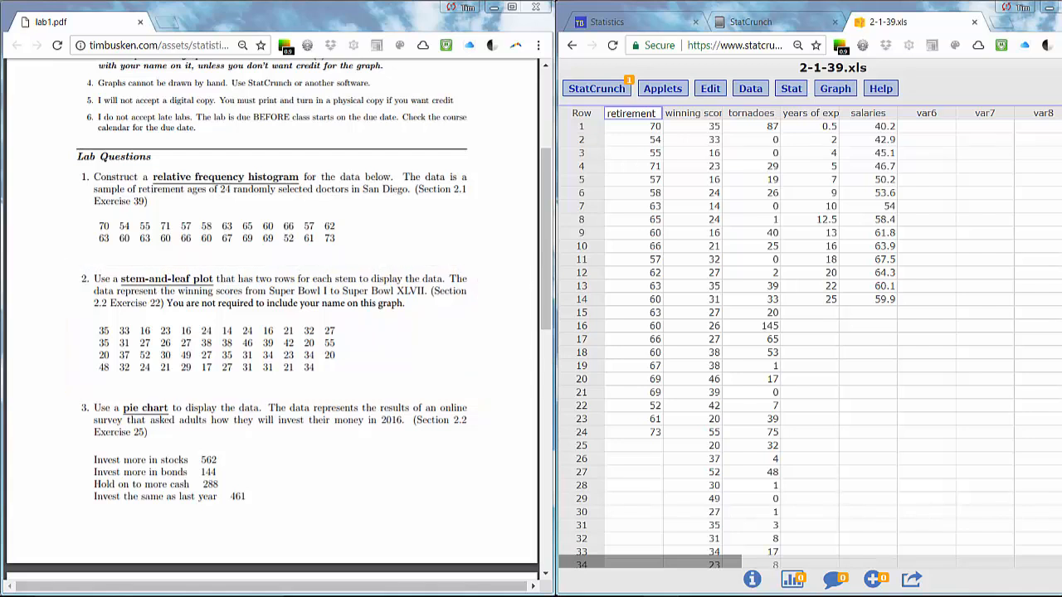
click(695, 115)
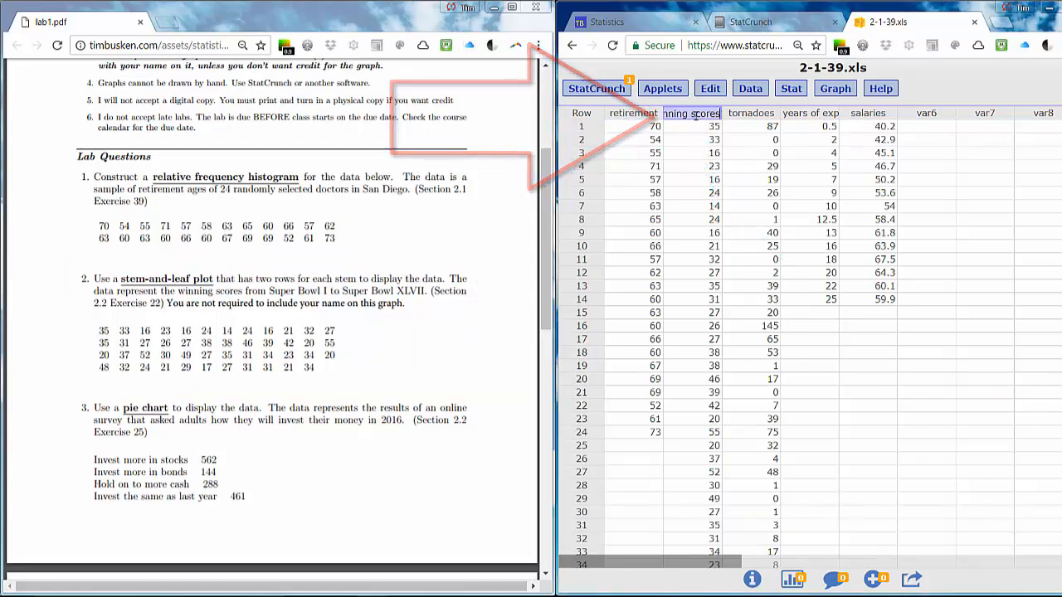
- Create a stem-and-leaf plot of the winning scores column with Graph > Stem and Leaf
click(827, 93)
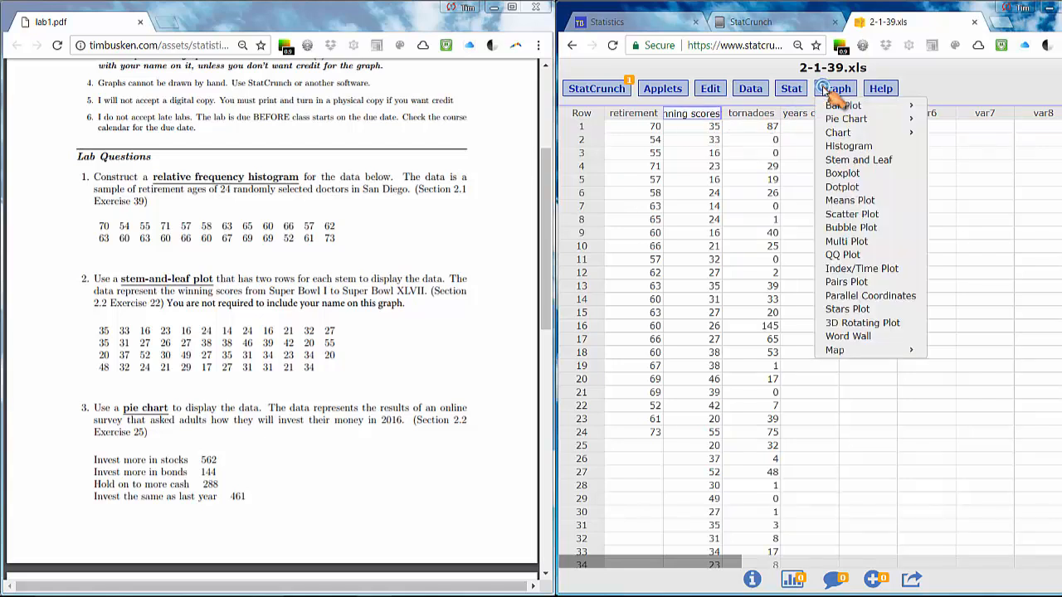
click(839, 161)
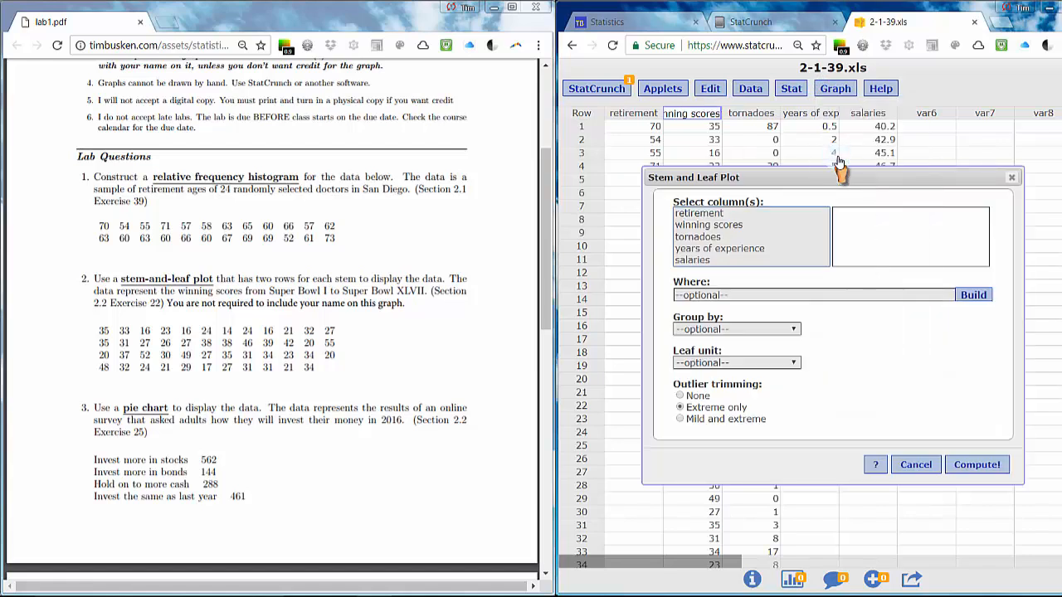
click(726, 226)
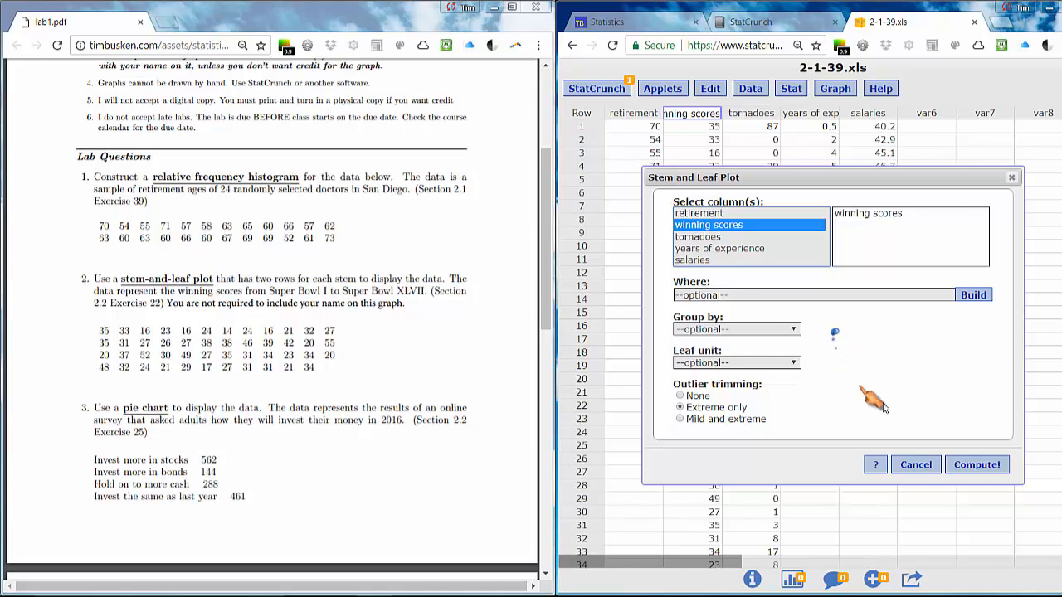
click(972, 465)
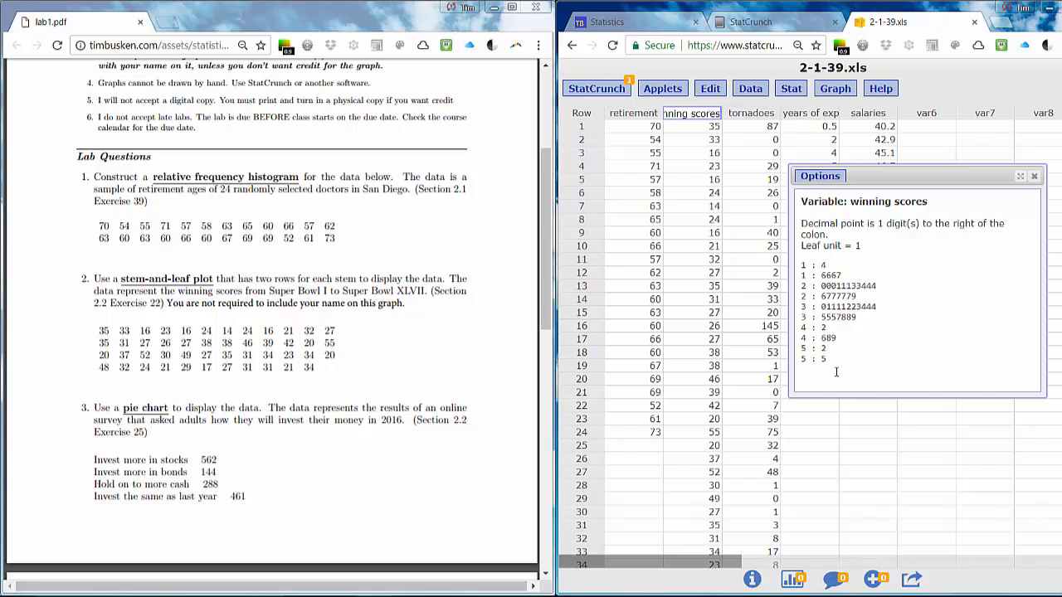
- Select the winning-scores stem-and-leaf output text and return to the Word document
drag(835, 371, 802, 202)
key(ctrl+c)
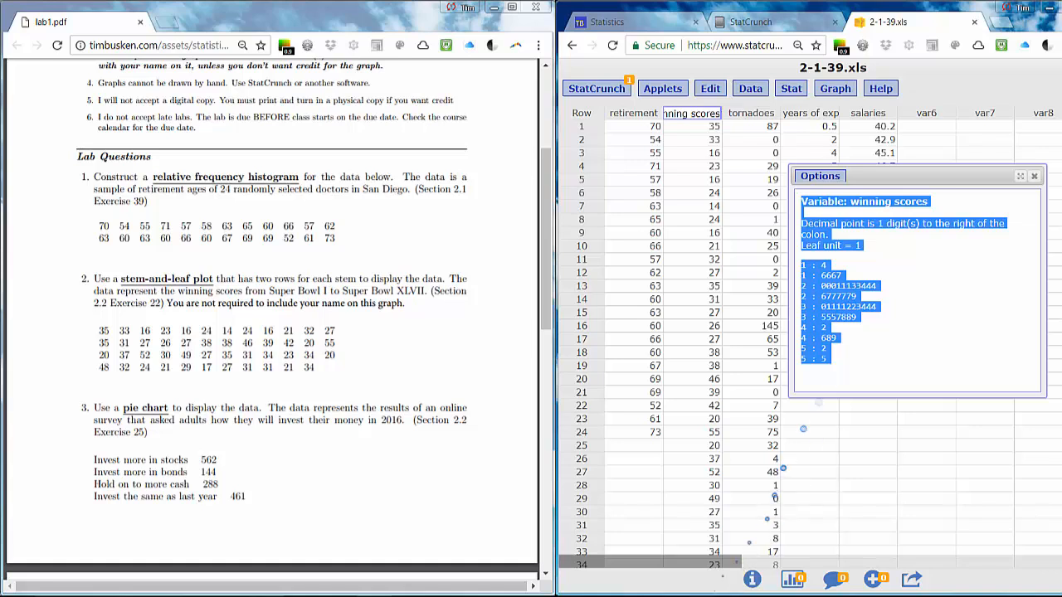
click(733, 596)
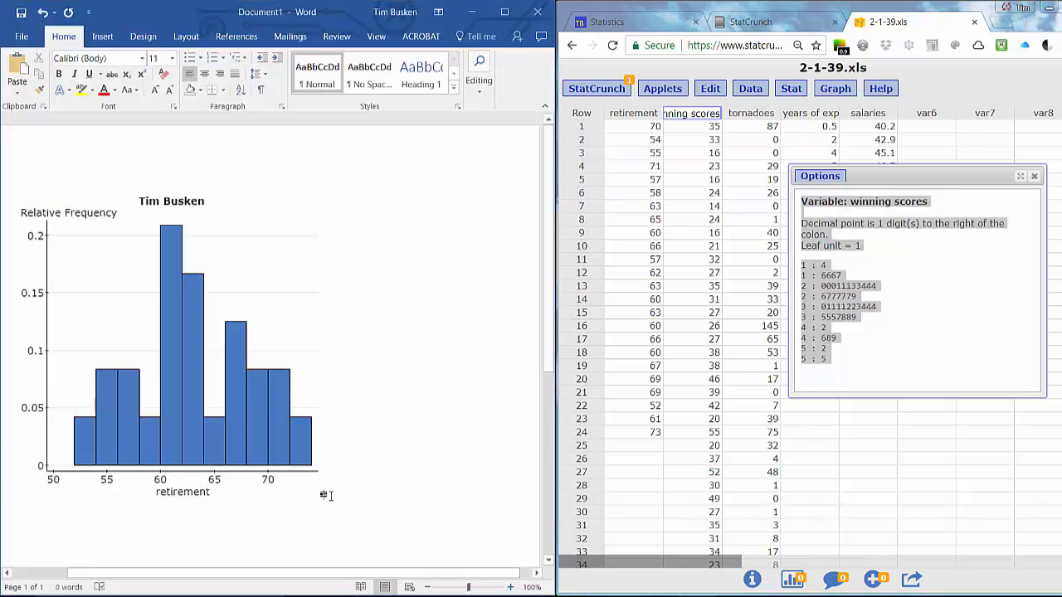
- Paste the stem-and-leaf output below the histogram in Word, then bring lab1.pdf forward
key(Return)
key(Return)
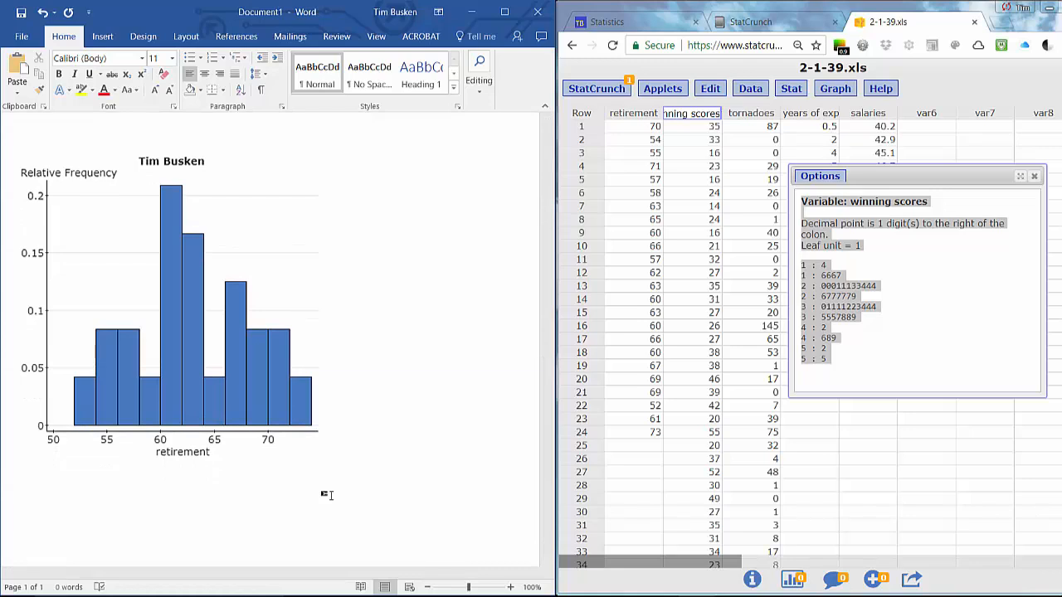
key(ctrl+v)
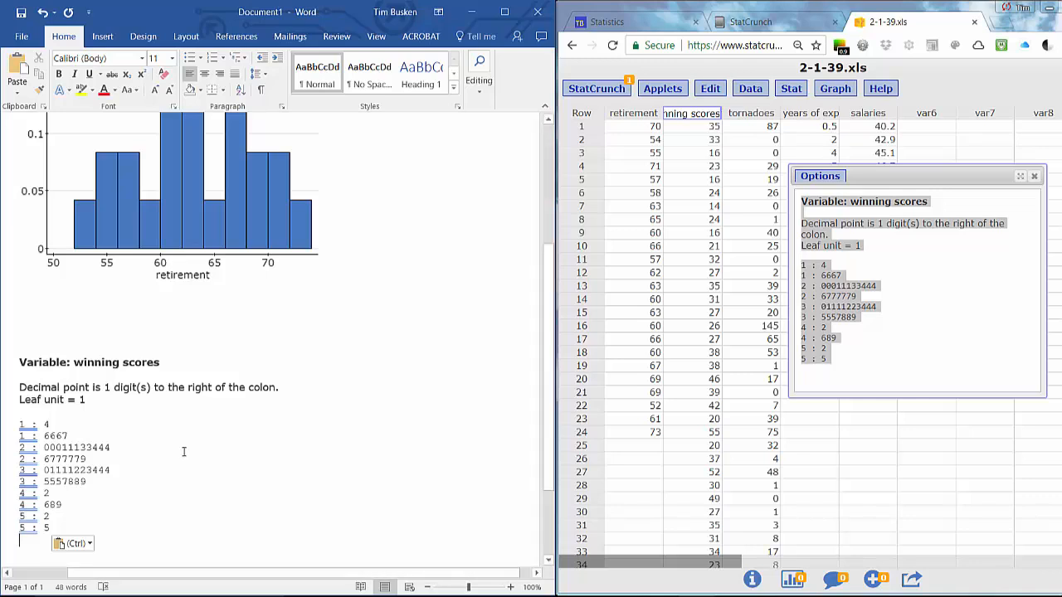
mouse_move(373, 594)
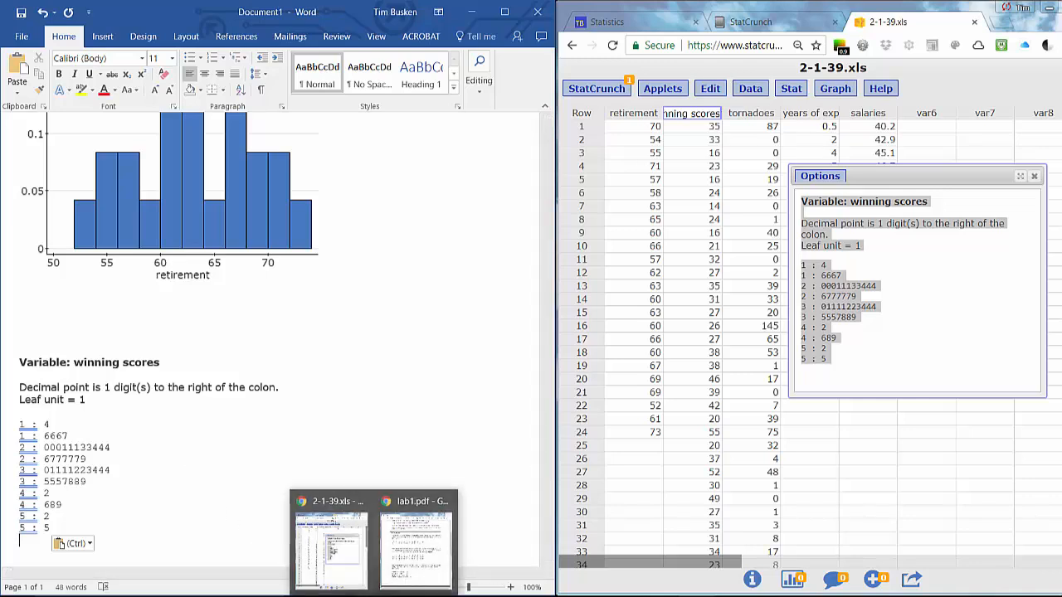
click(410, 572)
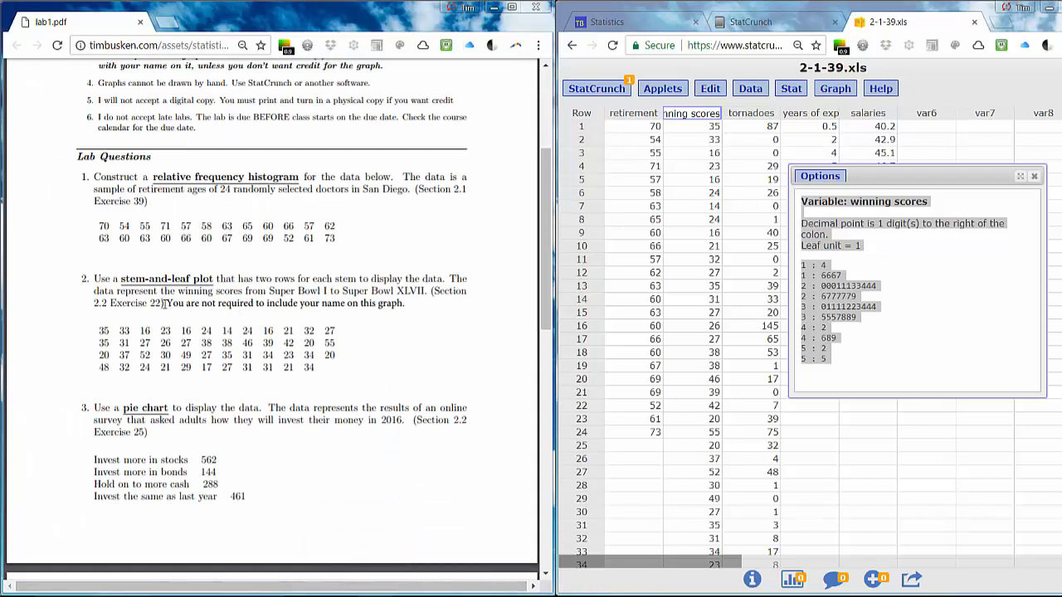
- Close the stem-and-leaf results window and begin renaming the empty var7 column
drag(163, 303, 431, 317)
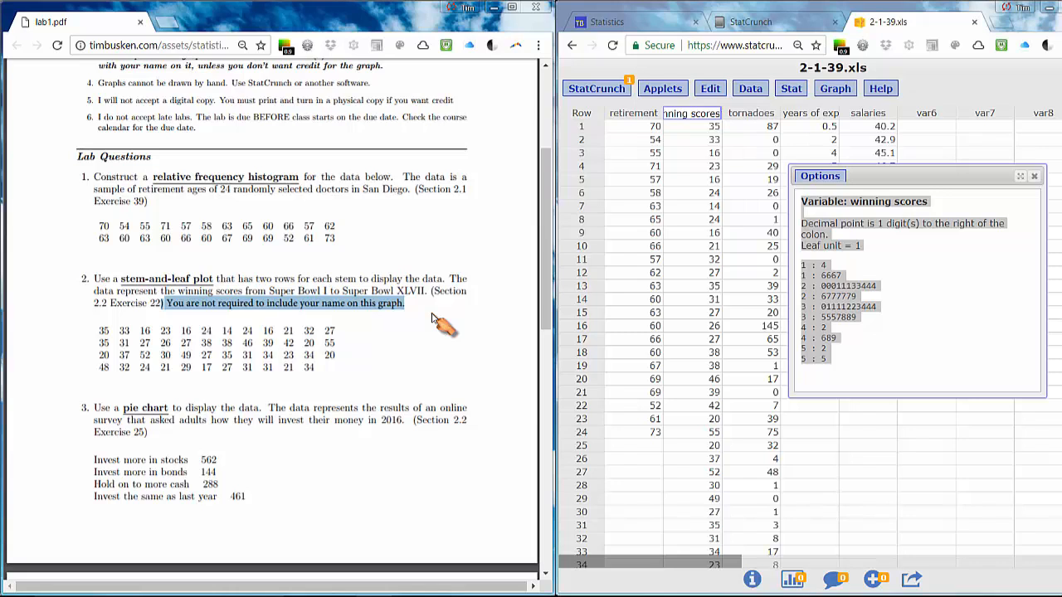
click(1036, 177)
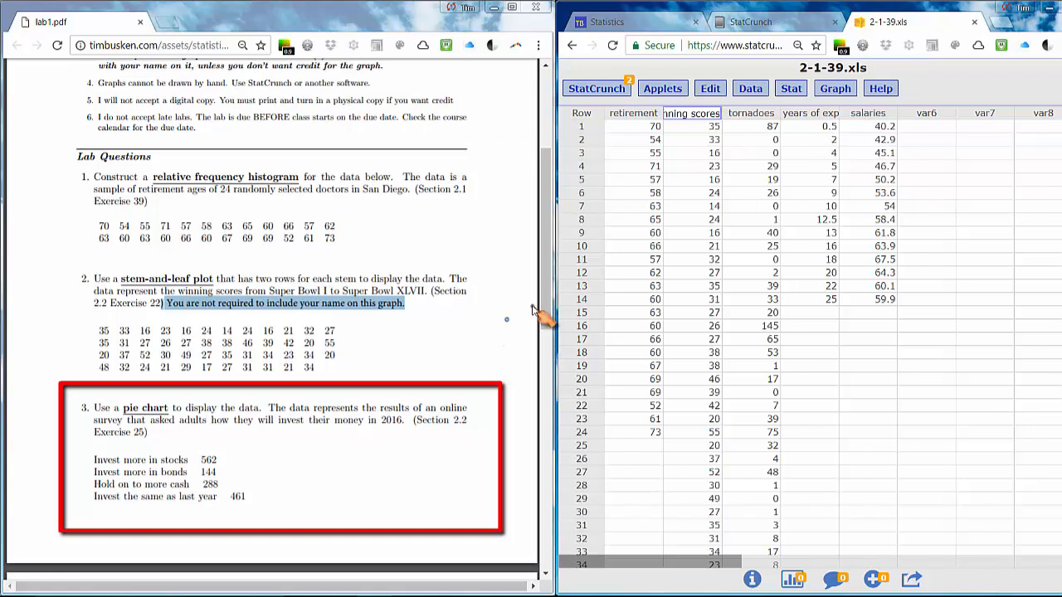
click(505, 320)
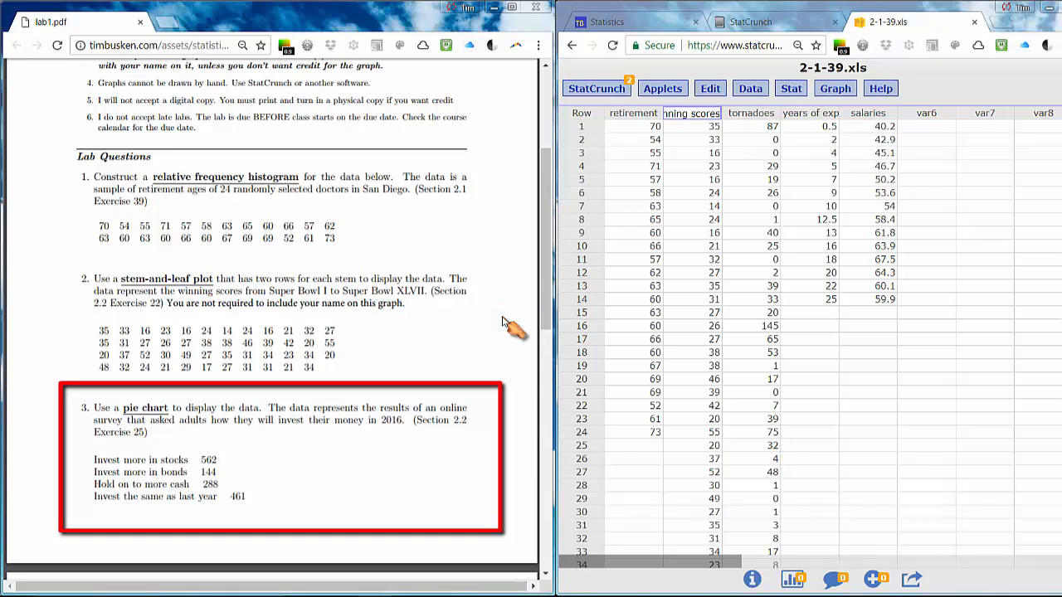
click(982, 109)
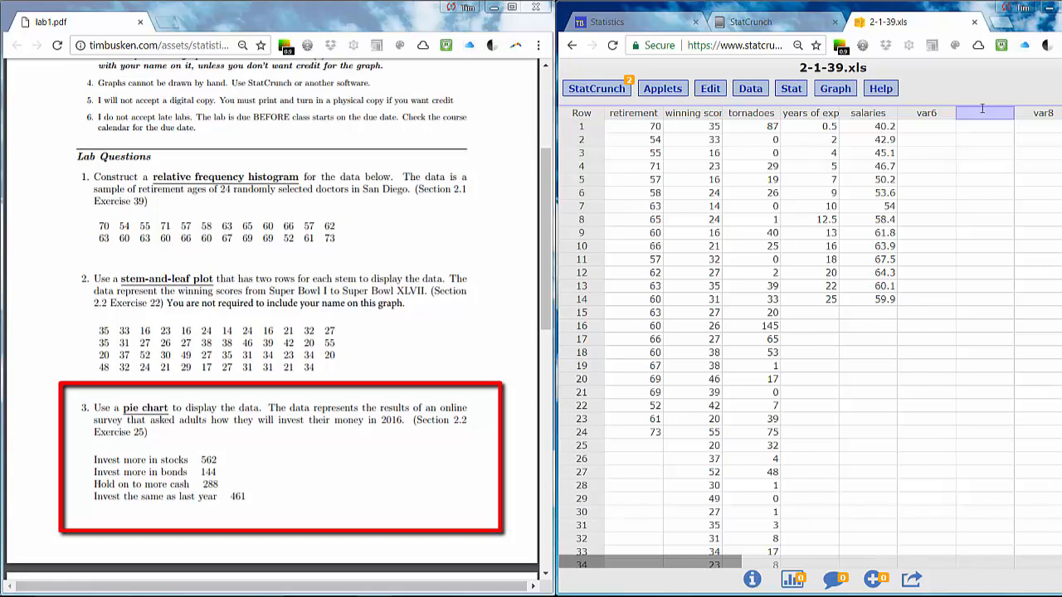
- Rename the empty columns var7 and var8 to class and frequency
text(class)
key(Return)
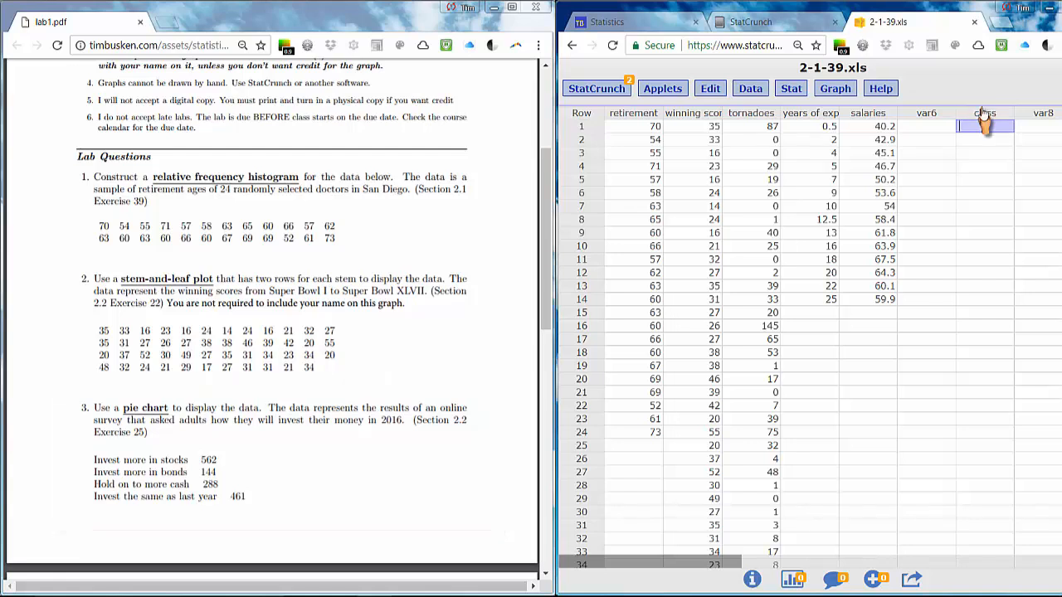
click(1030, 114)
key(BackSpace)
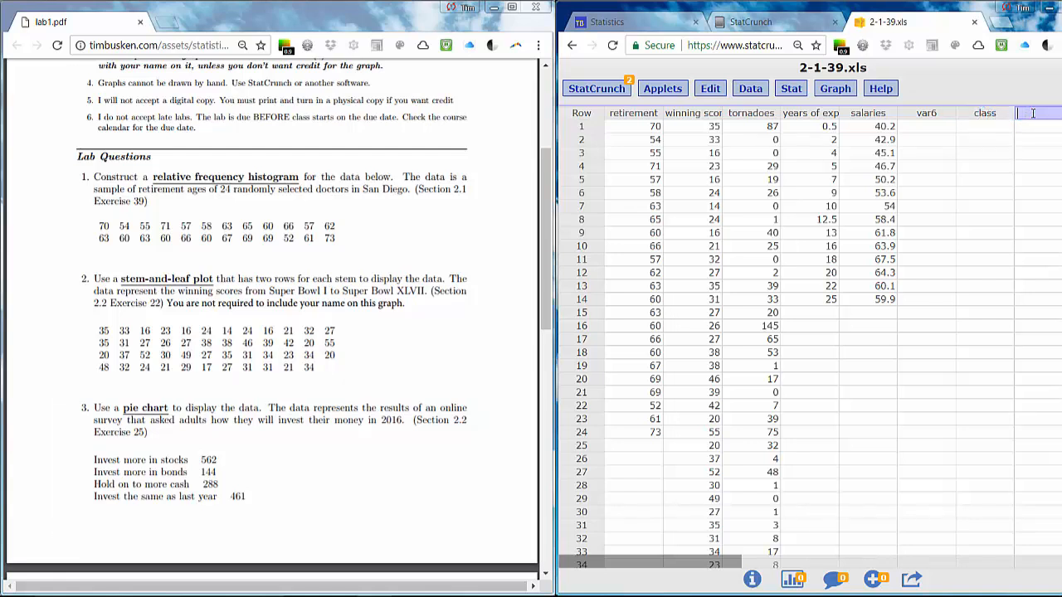
text(frequency)
key(Return)
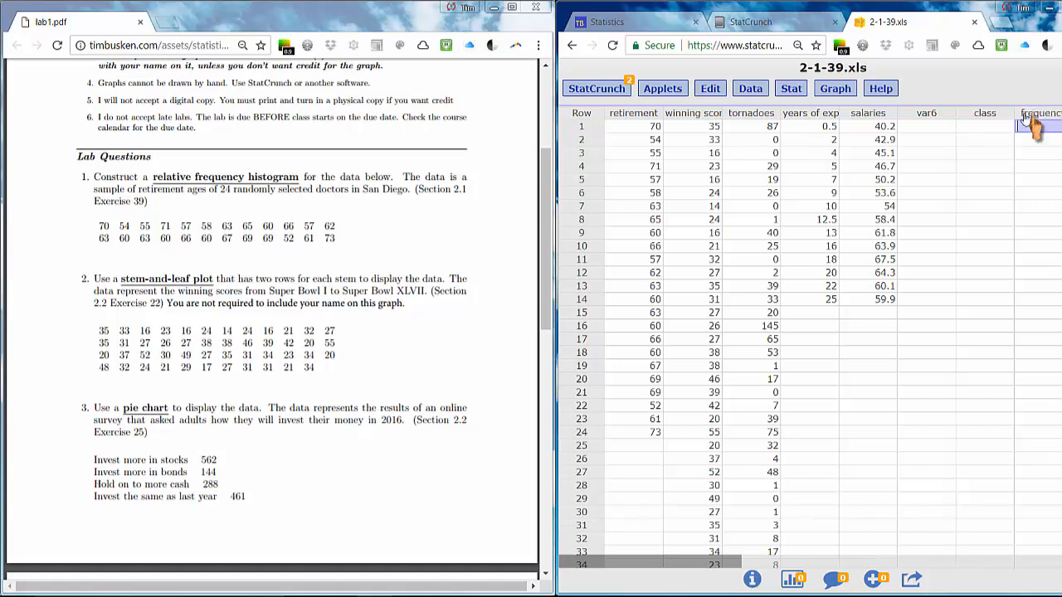
- Enter the categories stocks, bond, cash and same in the class column
click(984, 126)
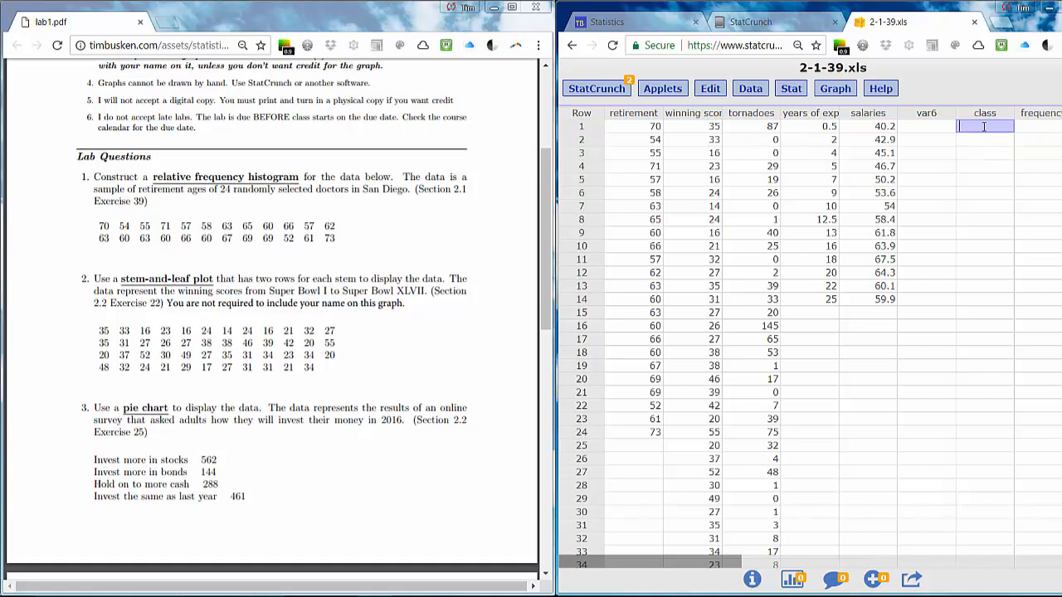
text(stocks)
key(Return)
text(bon)
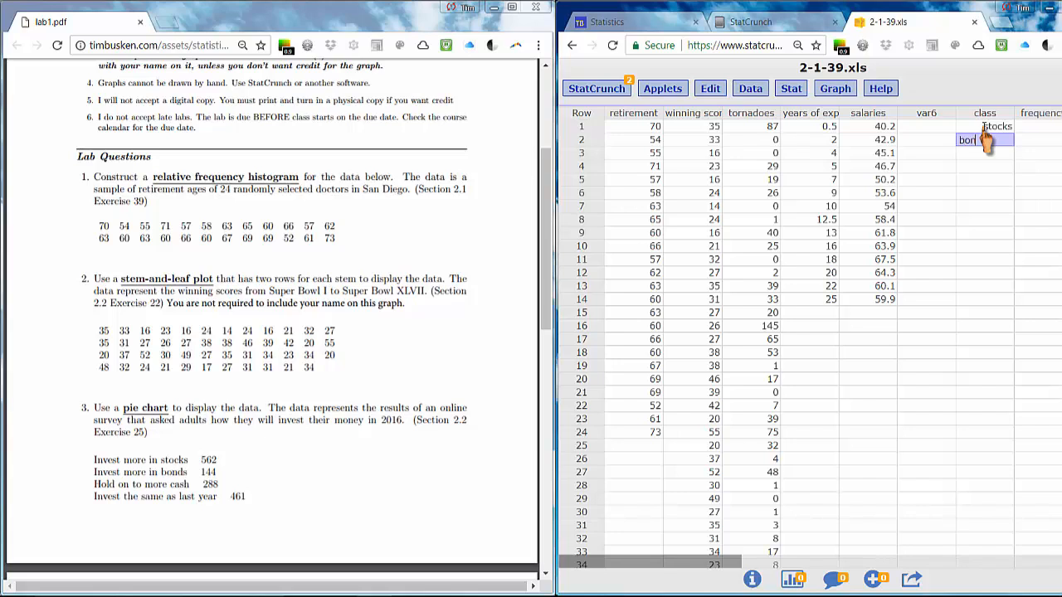
text(d)
key(Return)
text(cash)
key(Return)
text(same)
key(Return)
- Enter the frequencies 562, 144, 288 and 461 beside each class
key(Tab)
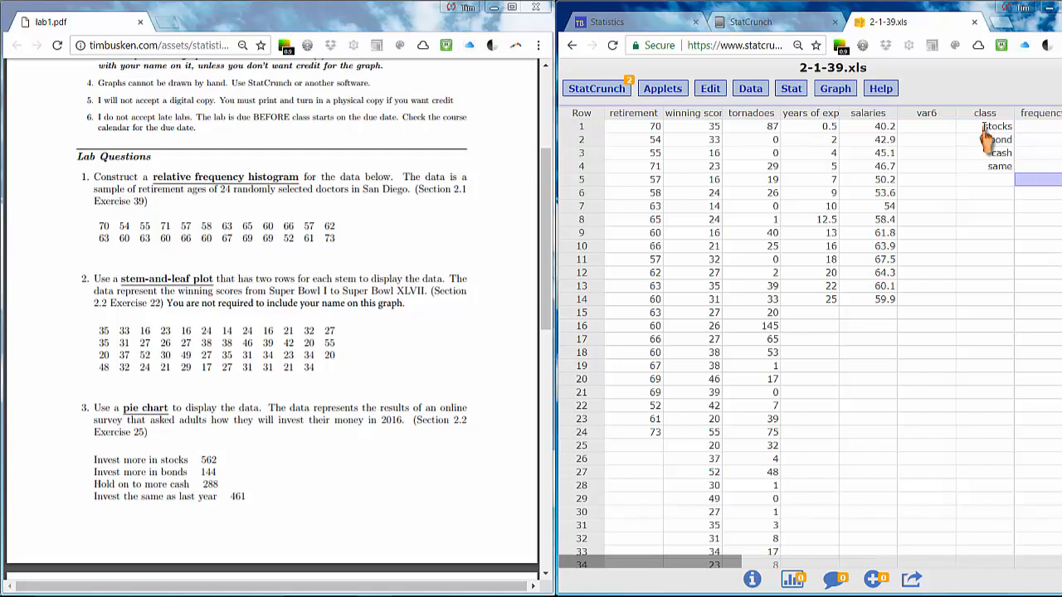
key(Up)
key(Up)
key(Up)
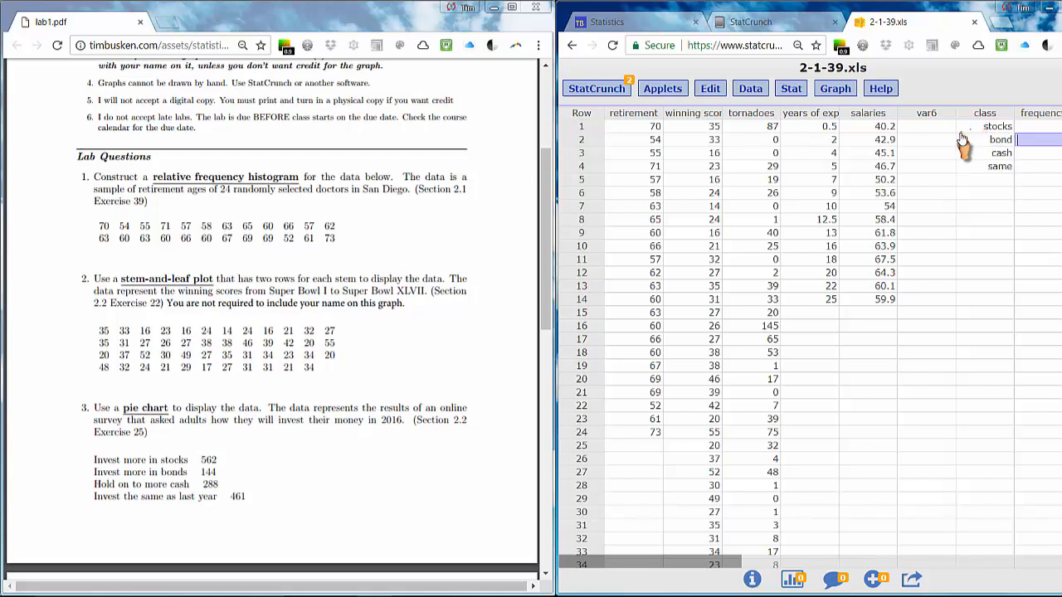
key(Up)
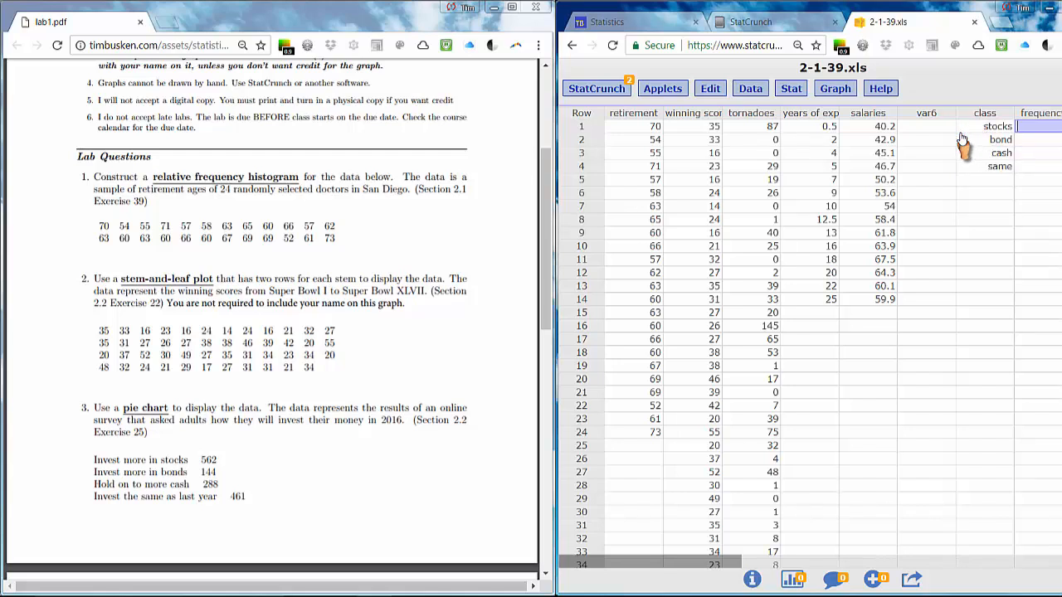
text(562)
key(Return)
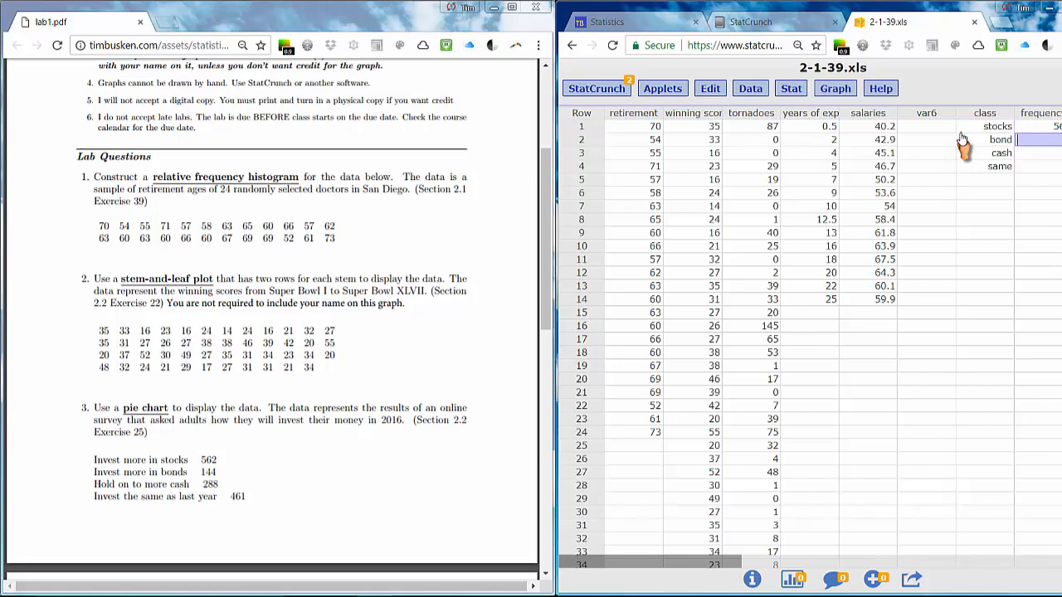
text(144)
key(Return)
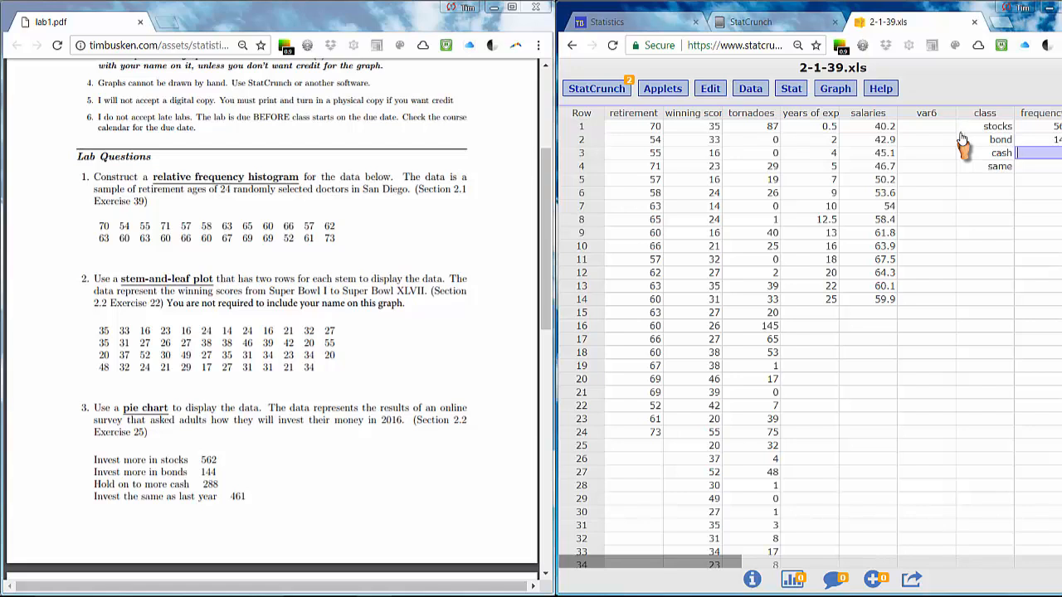
text(288)
key(Return)
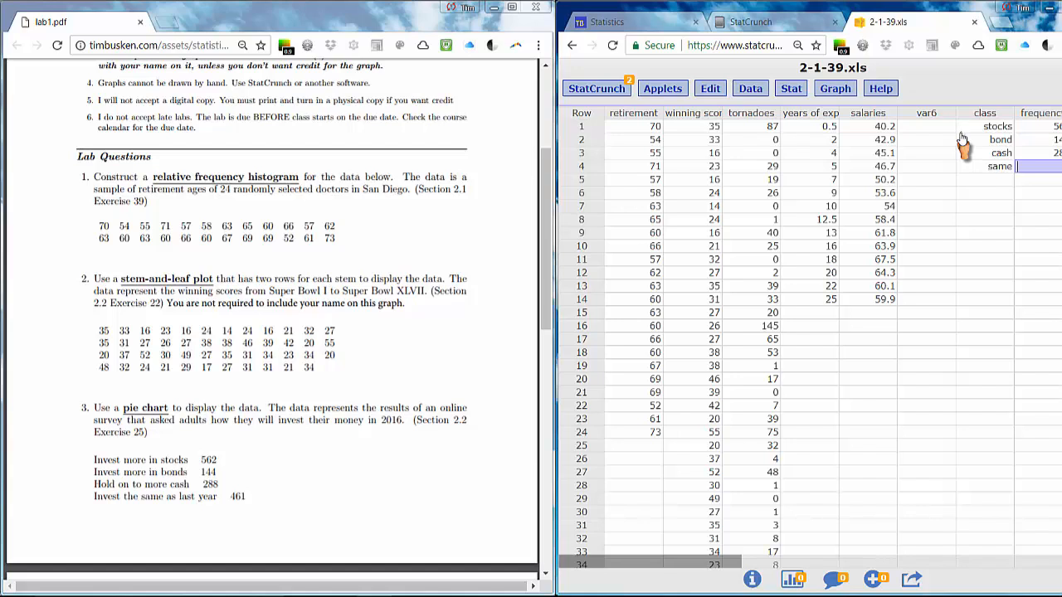
text(461)
key(Return)
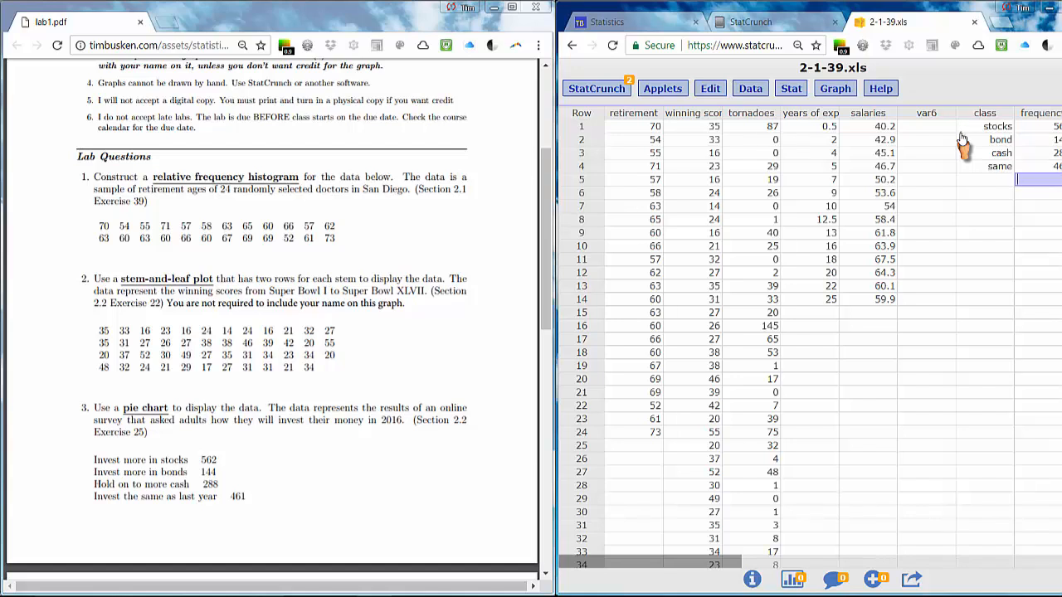
click(835, 89)
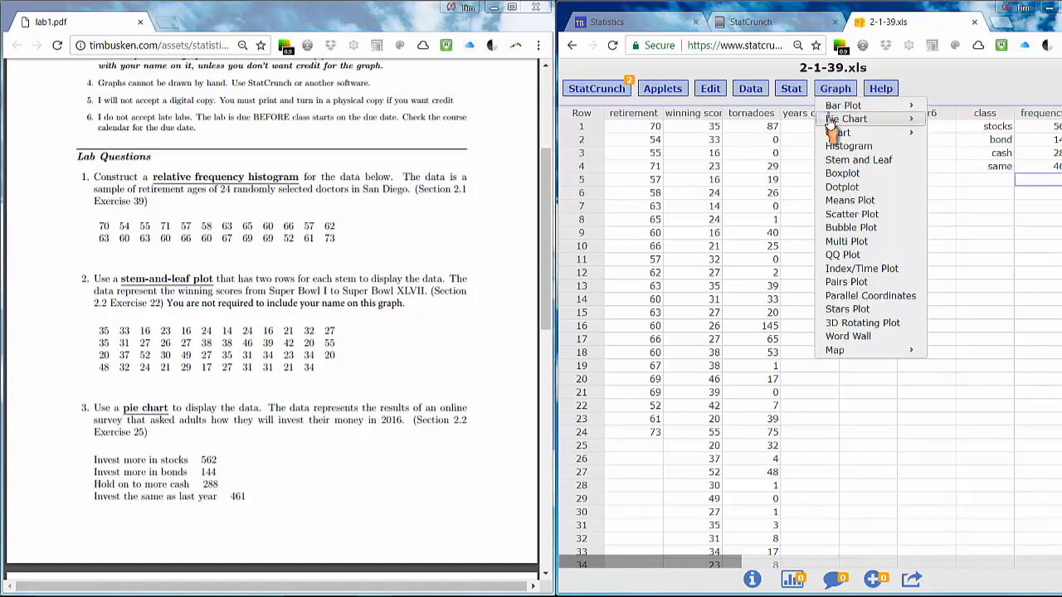
- Draw a Pie Chart With Summary of class weighted by frequency, showing count and percent of total
mouse_move(830, 120)
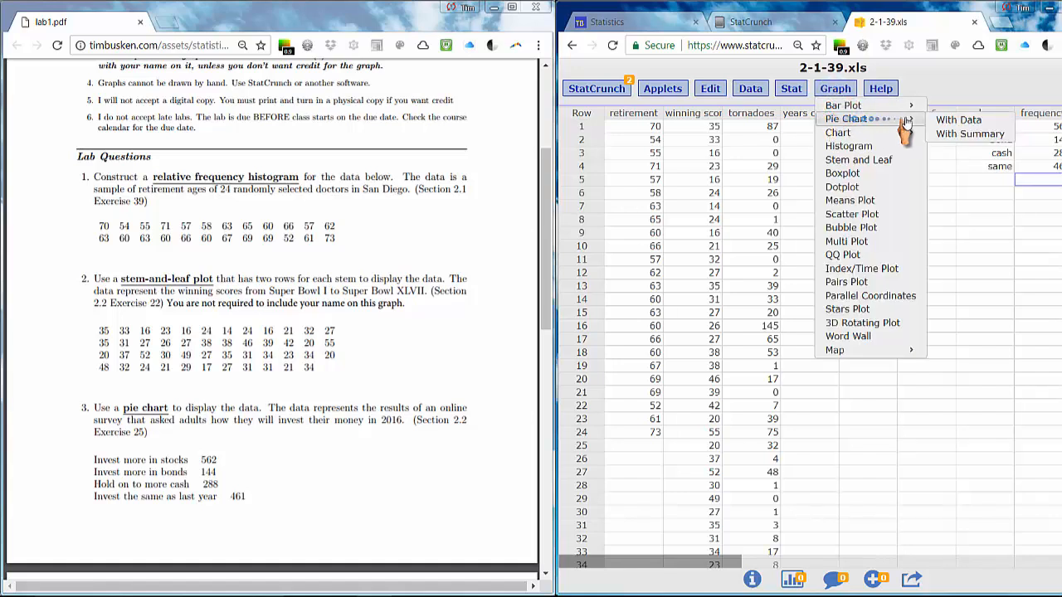
click(967, 137)
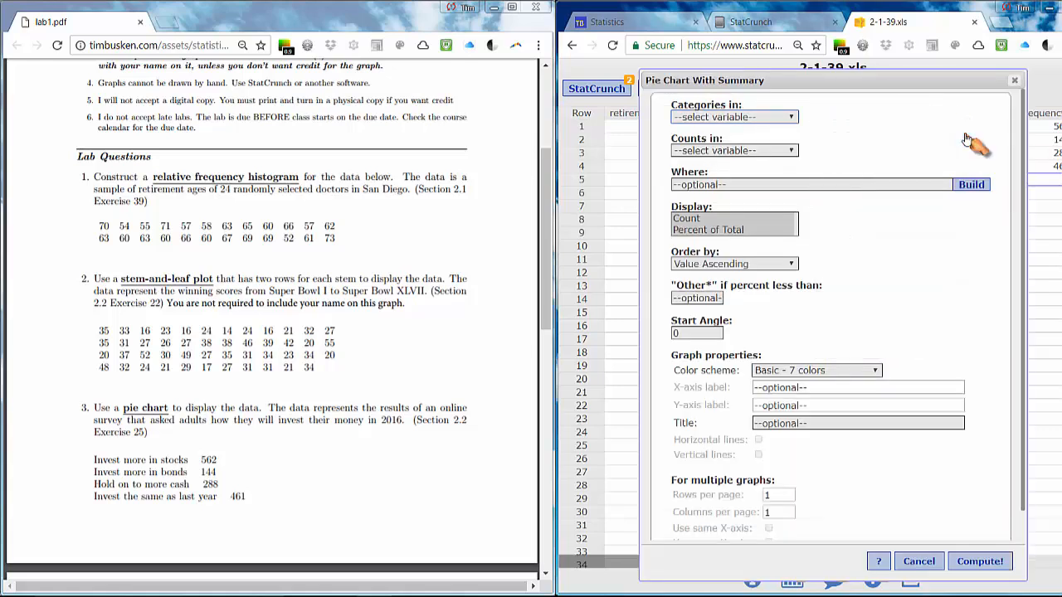
click(791, 118)
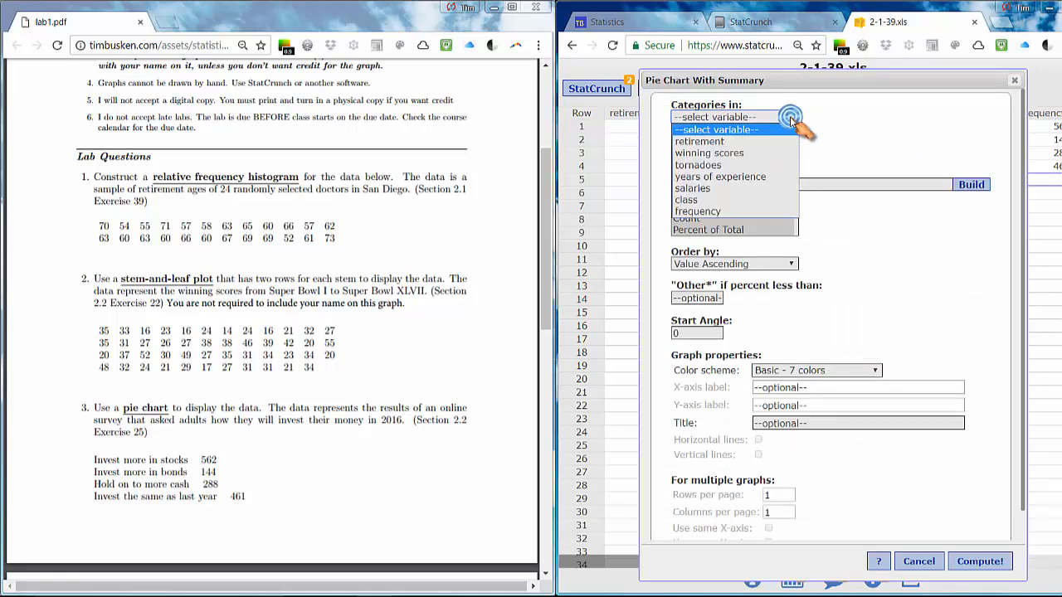
click(734, 200)
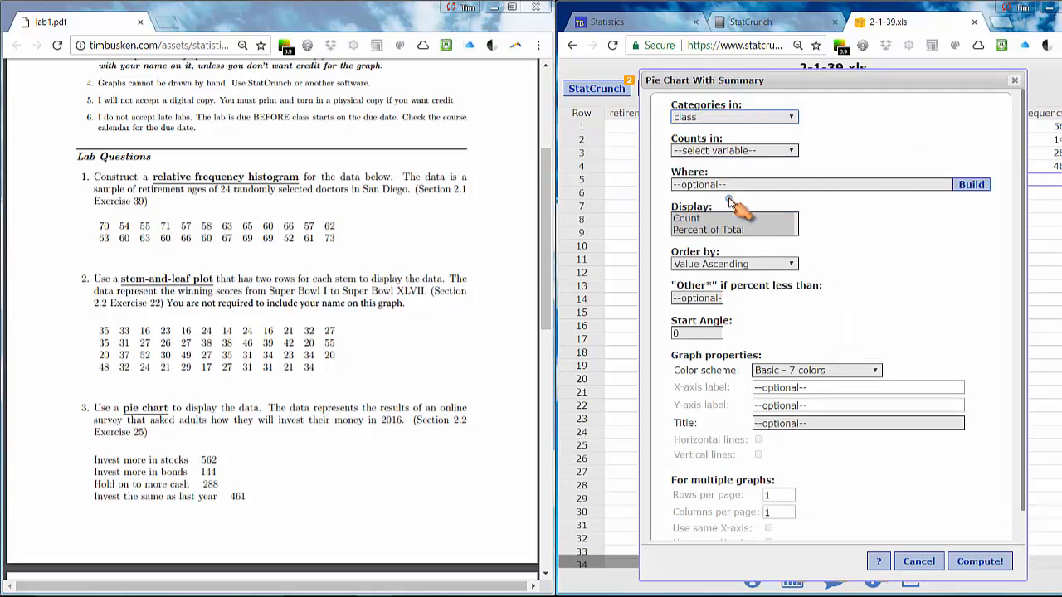
click(791, 151)
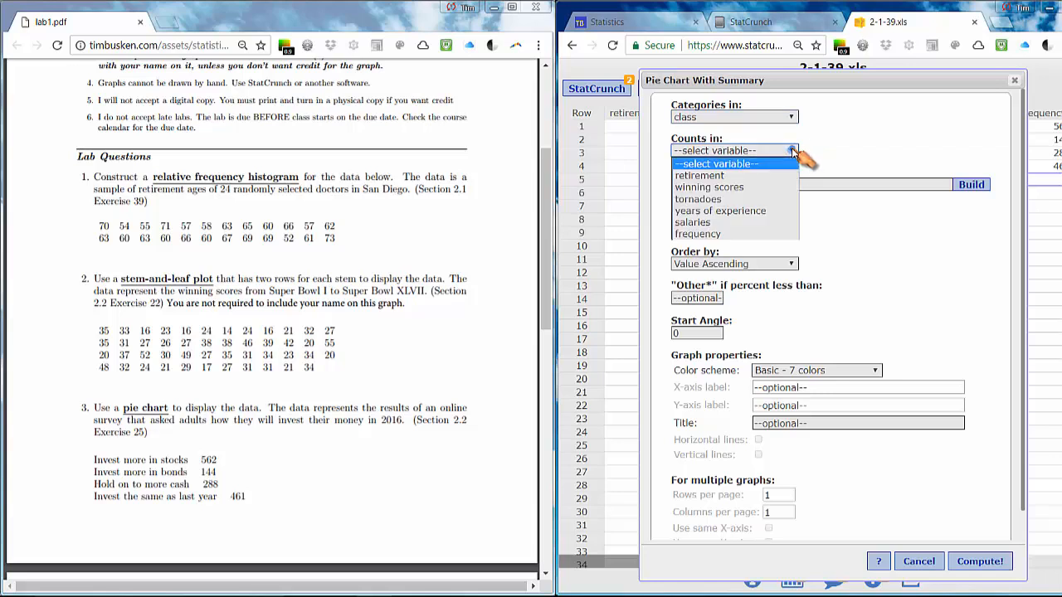
click(725, 236)
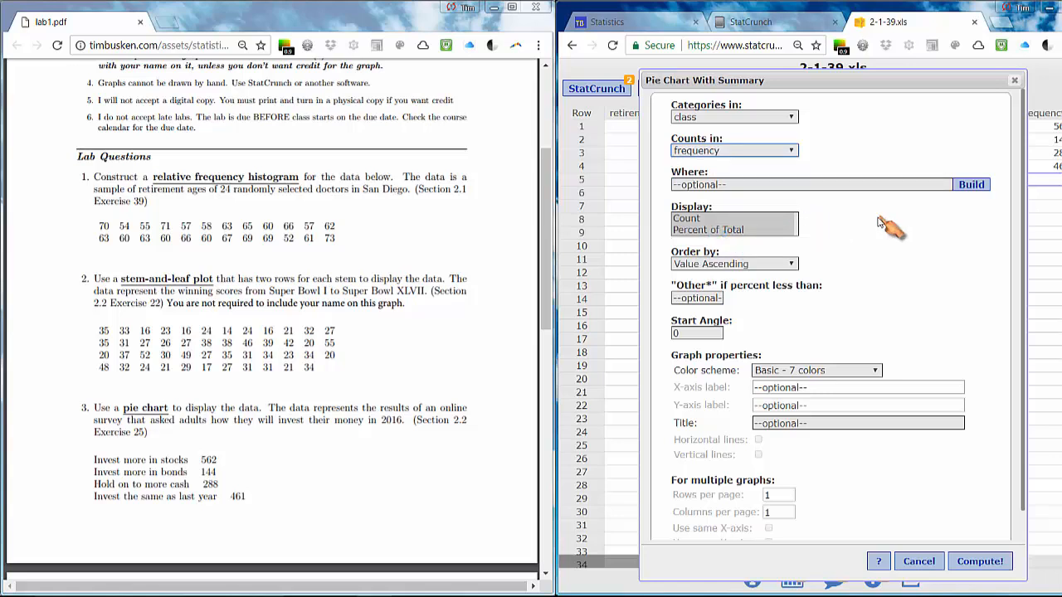
click(695, 218)
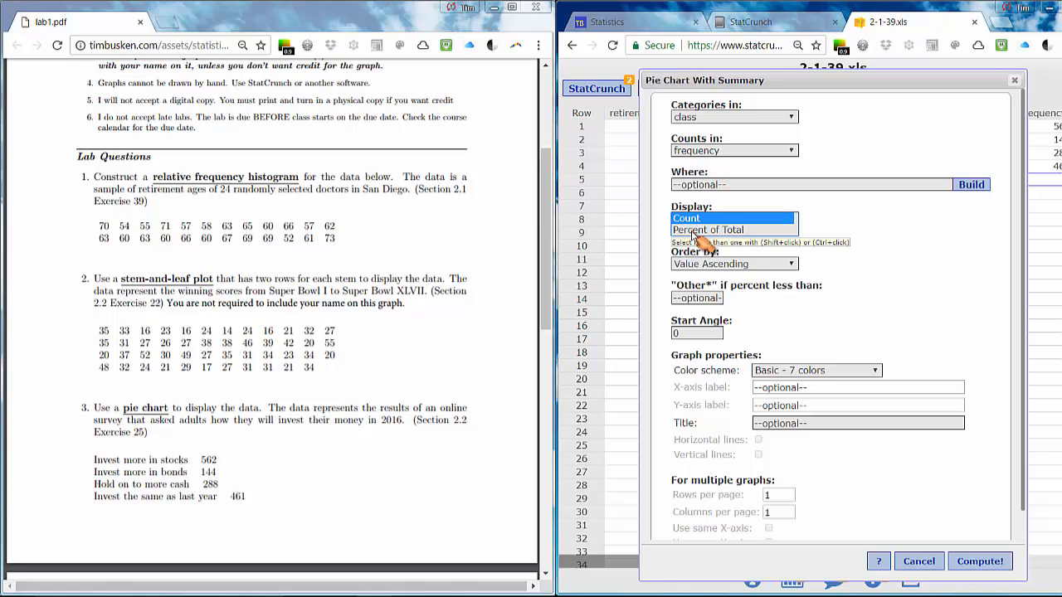
ctrl+click(695, 235)
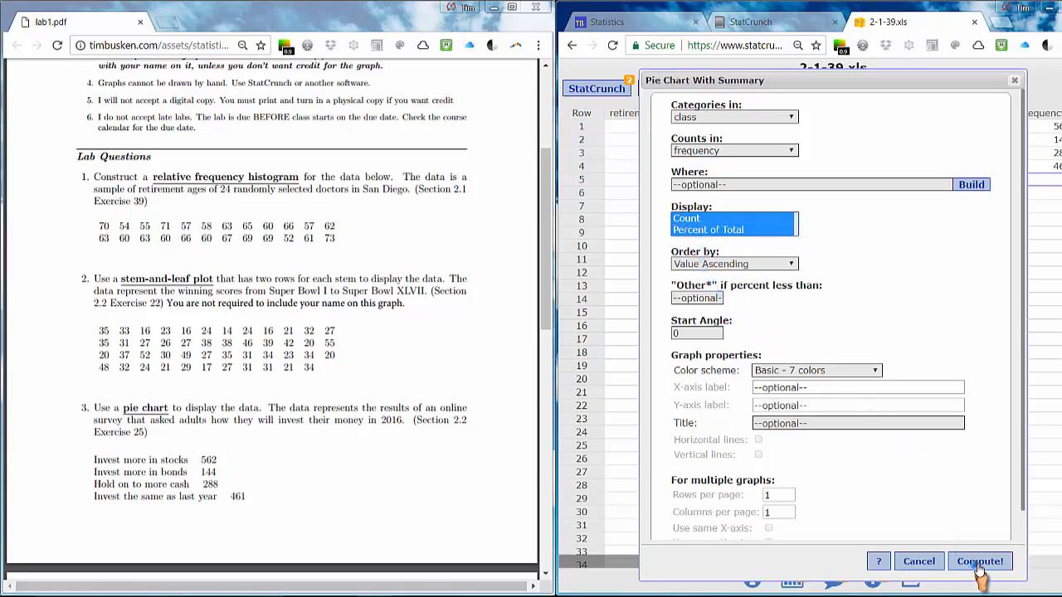
click(979, 561)
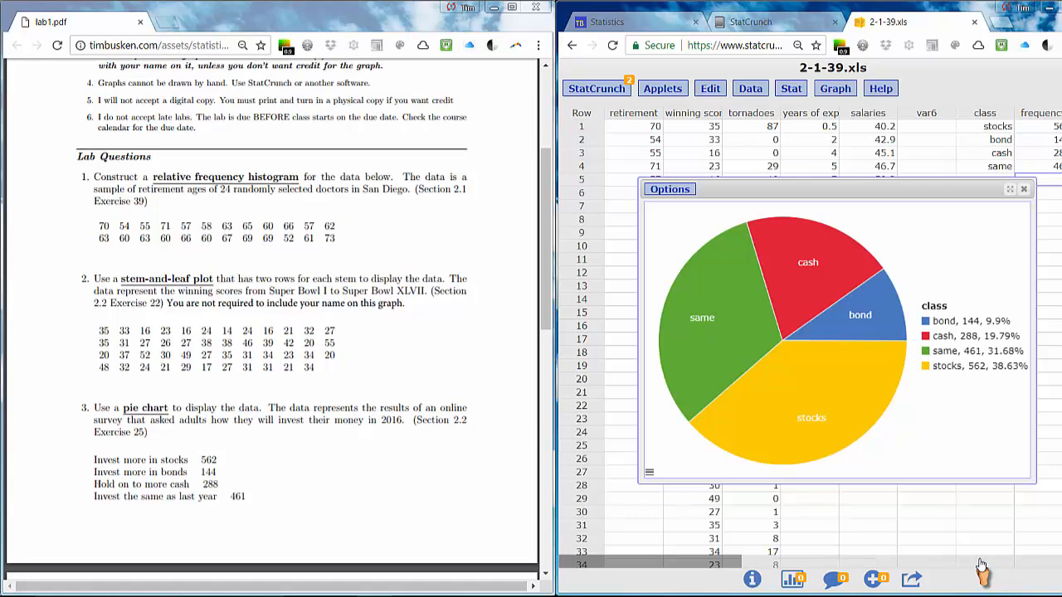
- Title the investment pie chart with the student's name and redraw it
click(673, 191)
click(670, 204)
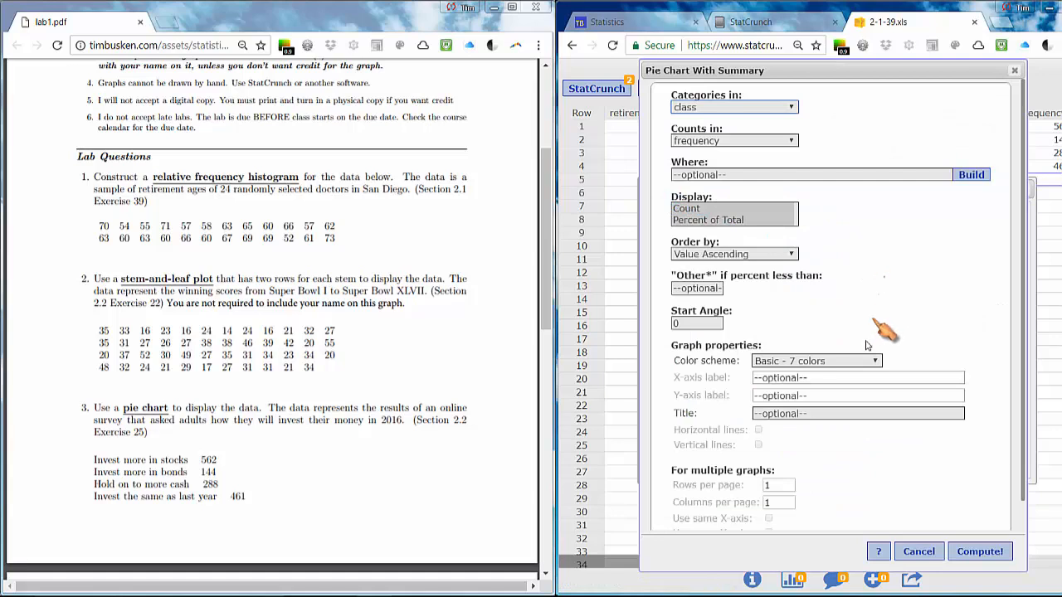
click(819, 415)
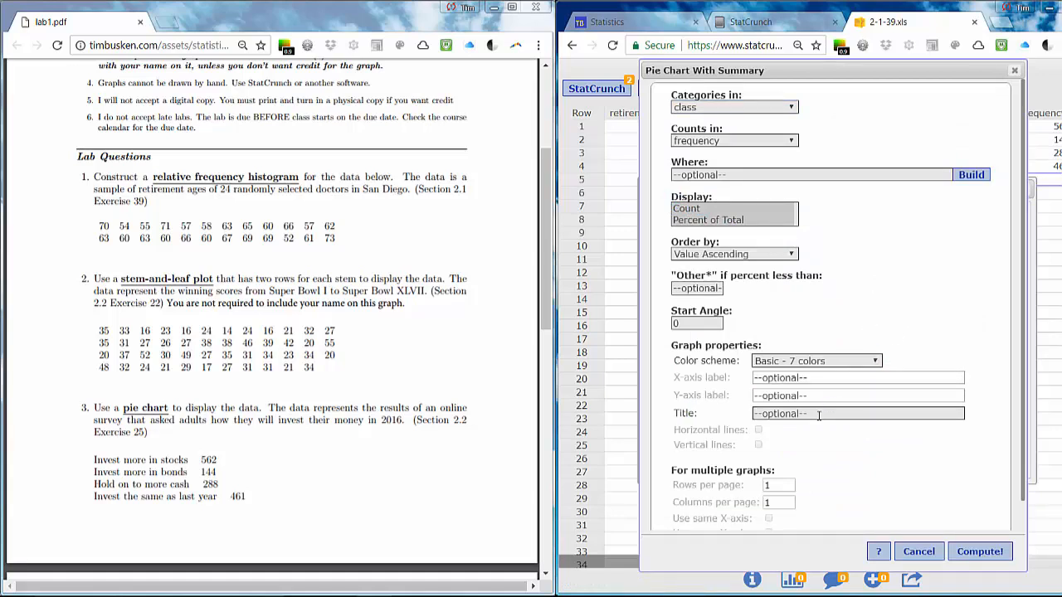
text(Tim Busken)
click(974, 551)
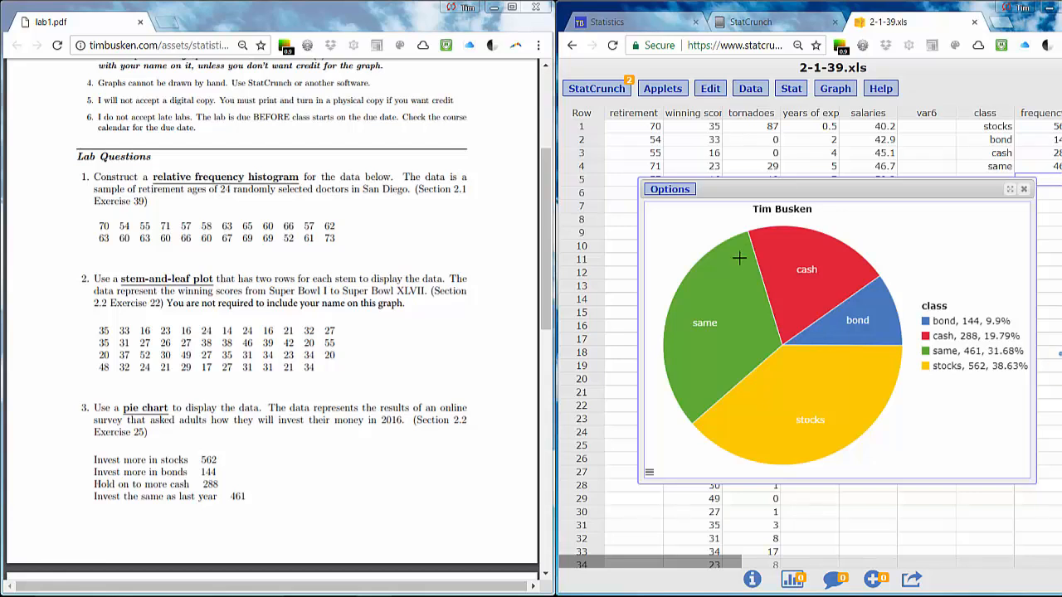
- Copy the titled investment pie chart image and bring Word up beside StatCrunch
click(663, 193)
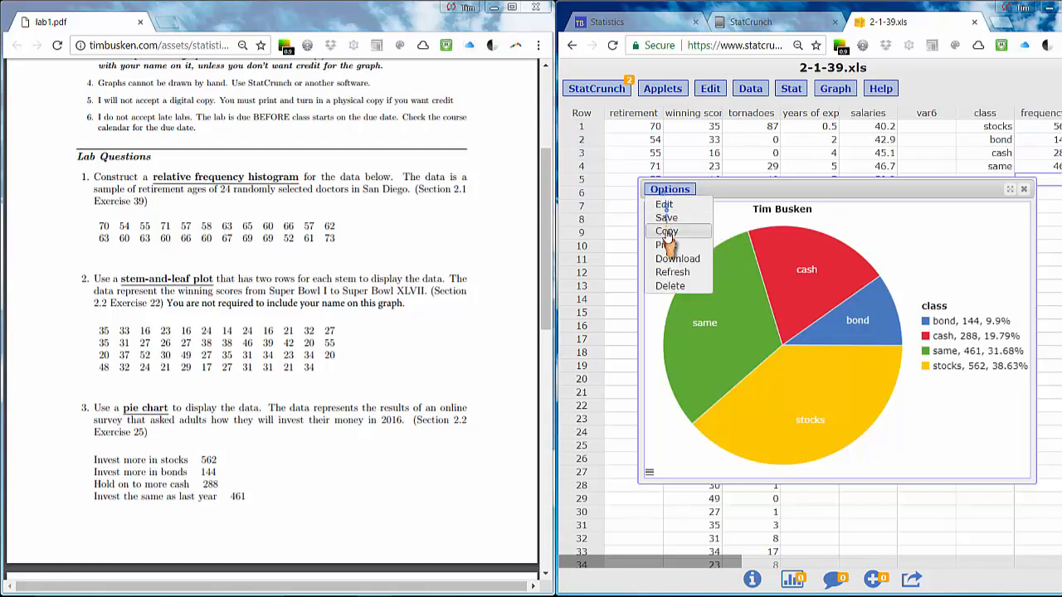
click(668, 232)
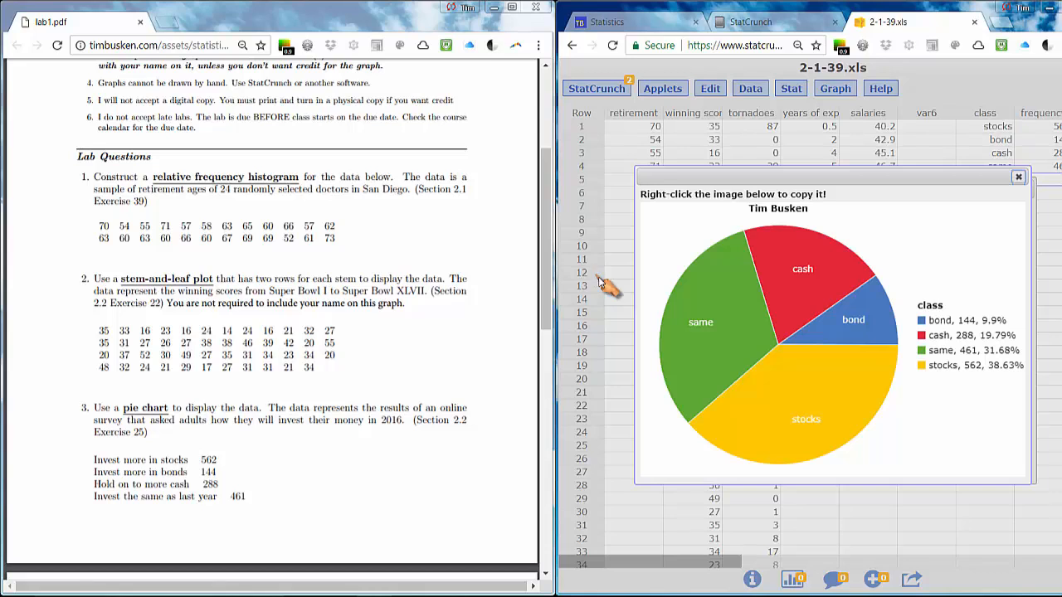
right_click(731, 308)
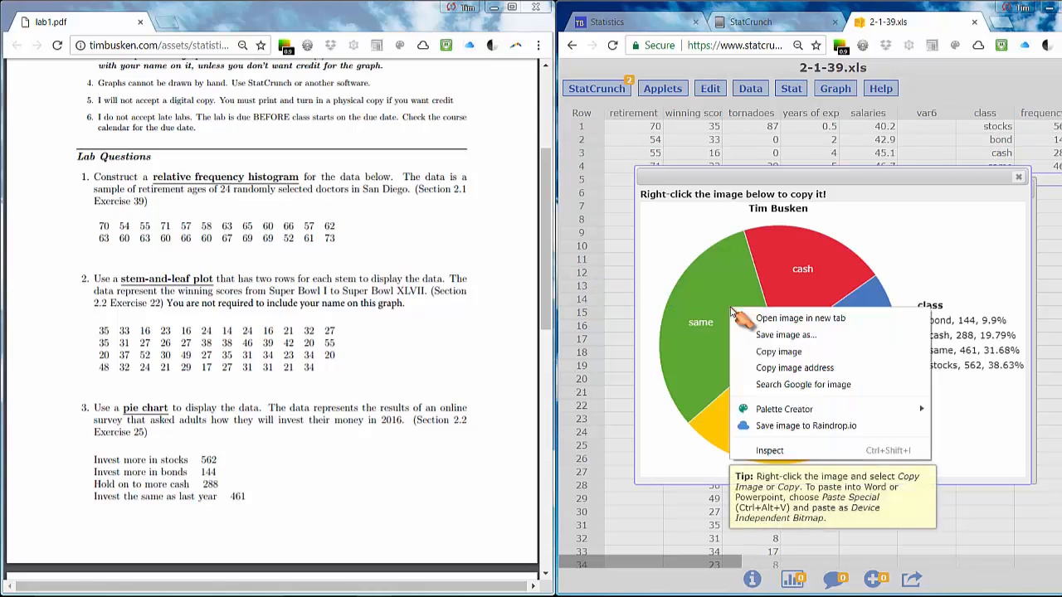
click(772, 352)
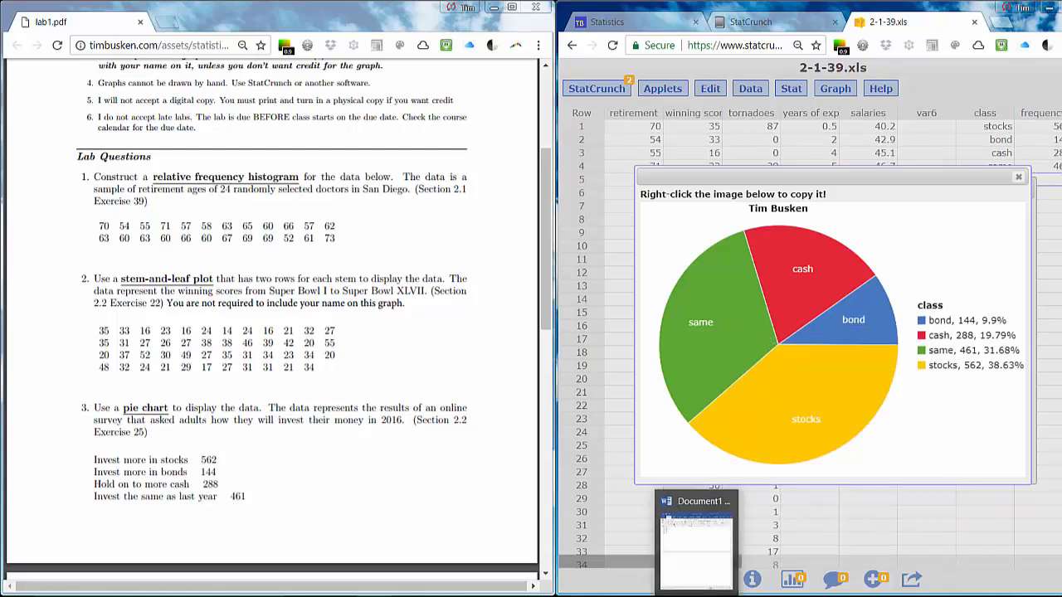
click(699, 587)
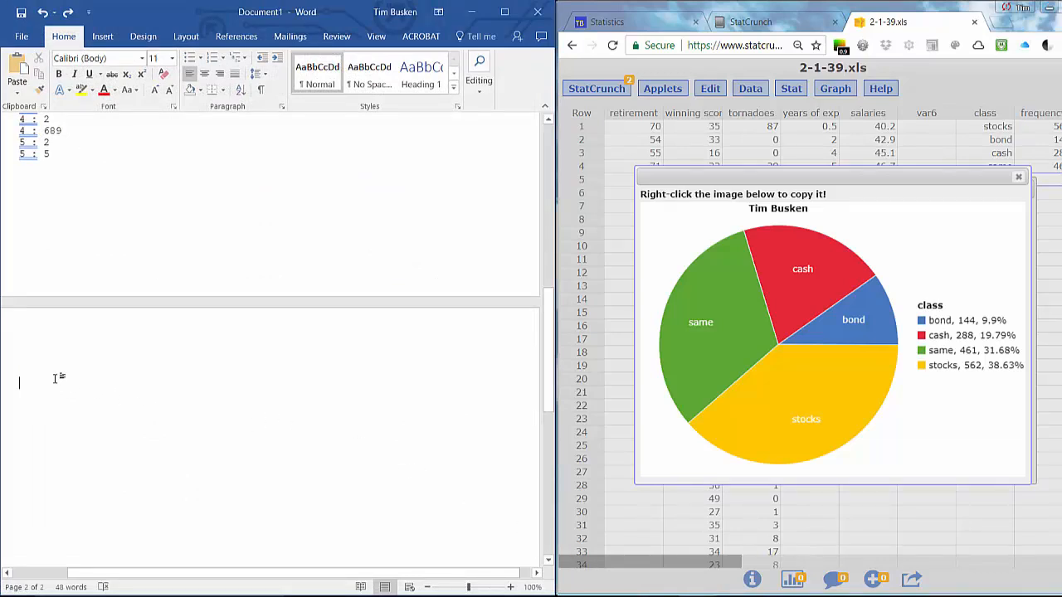
- Paste the pie chart into the Word document as a Bitmap using Paste Special
right_click(56, 378)
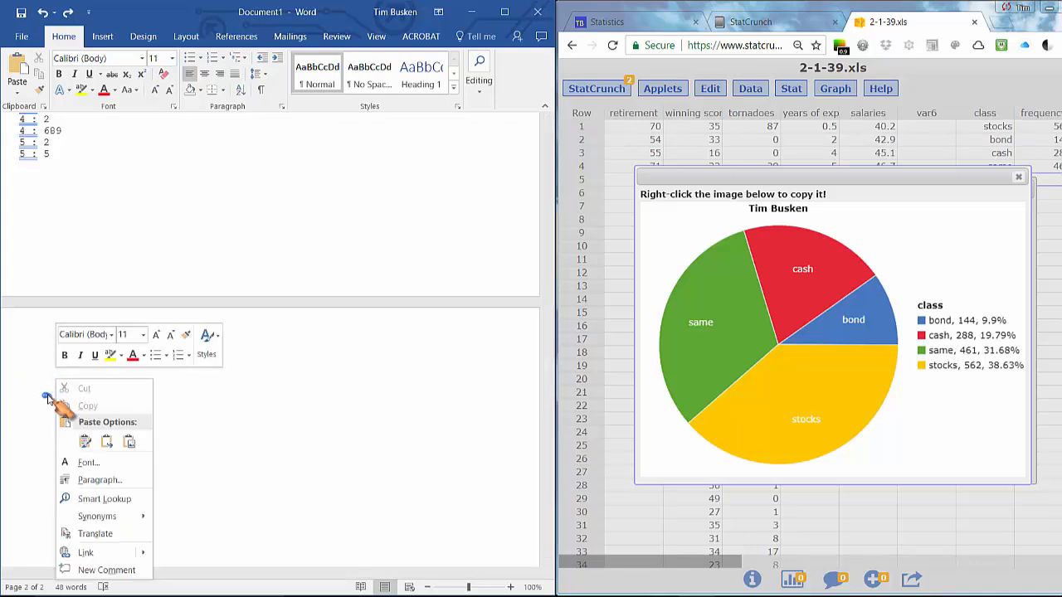
click(47, 399)
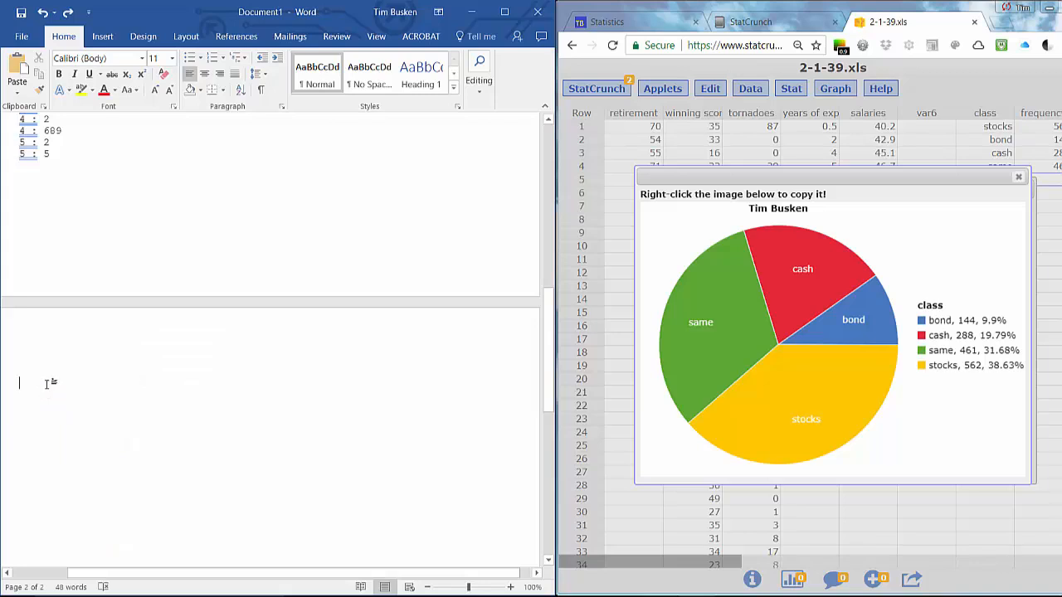
key(ctrl+alt+v)
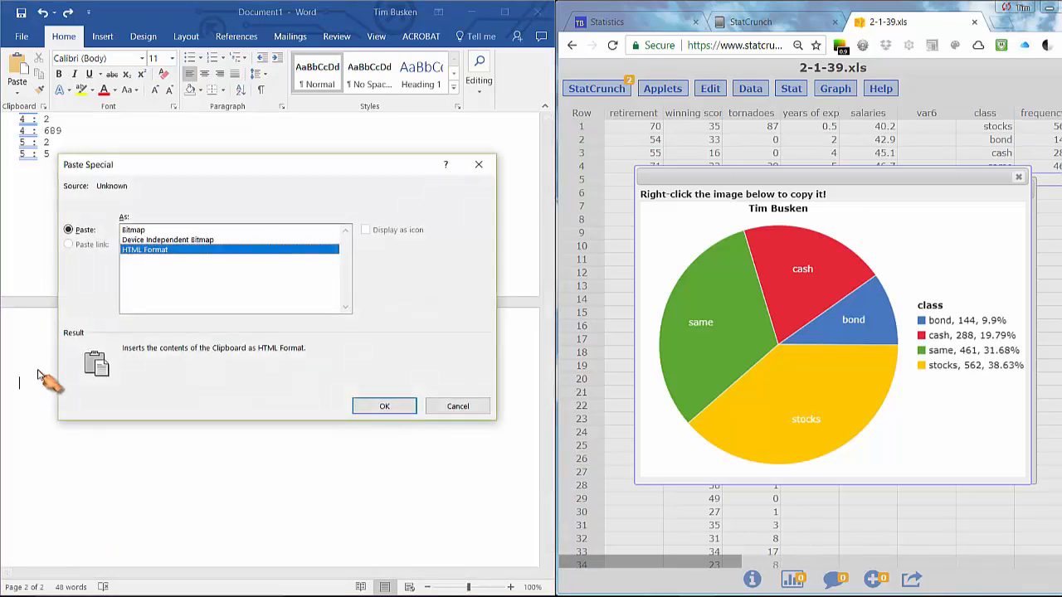
click(133, 231)
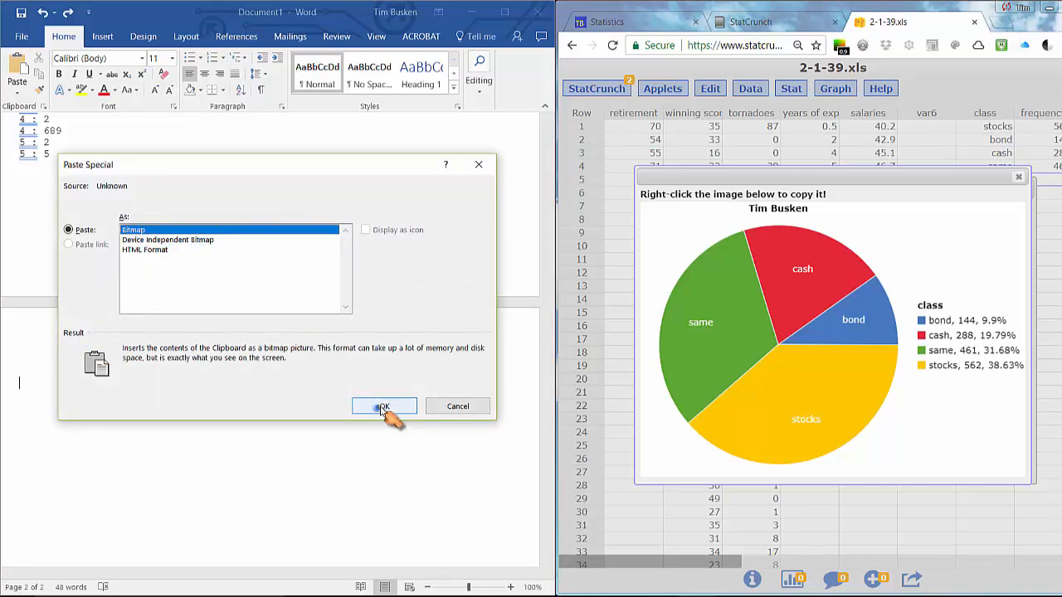
click(383, 406)
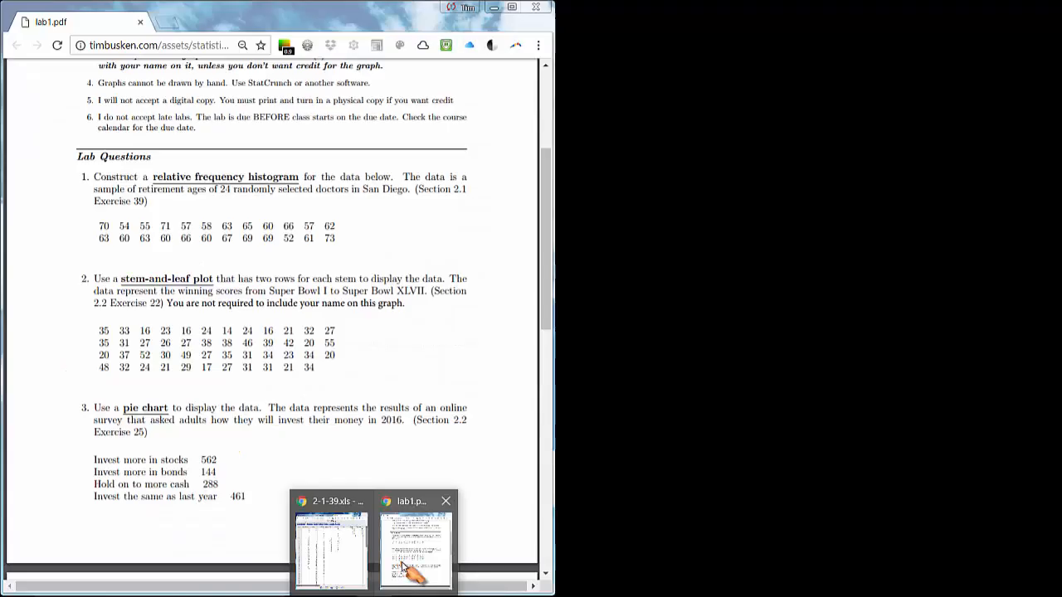
- Bring lab1.pdf back, scroll to the tornado questions, and select the tornadoes column
click(401, 561)
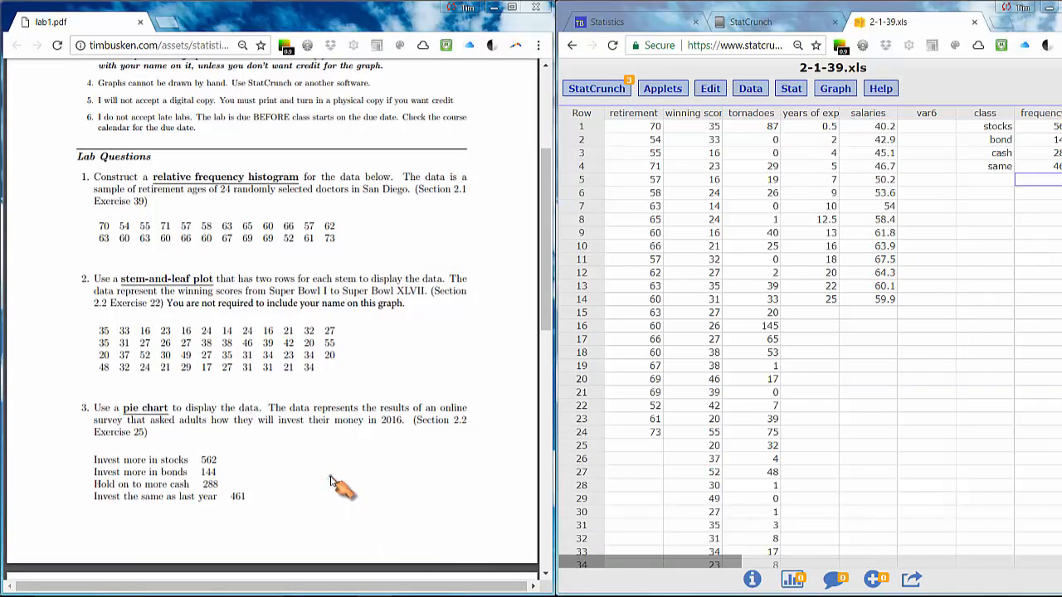
scroll(329, 479, down, 5)
scroll(331, 477, down, 1)
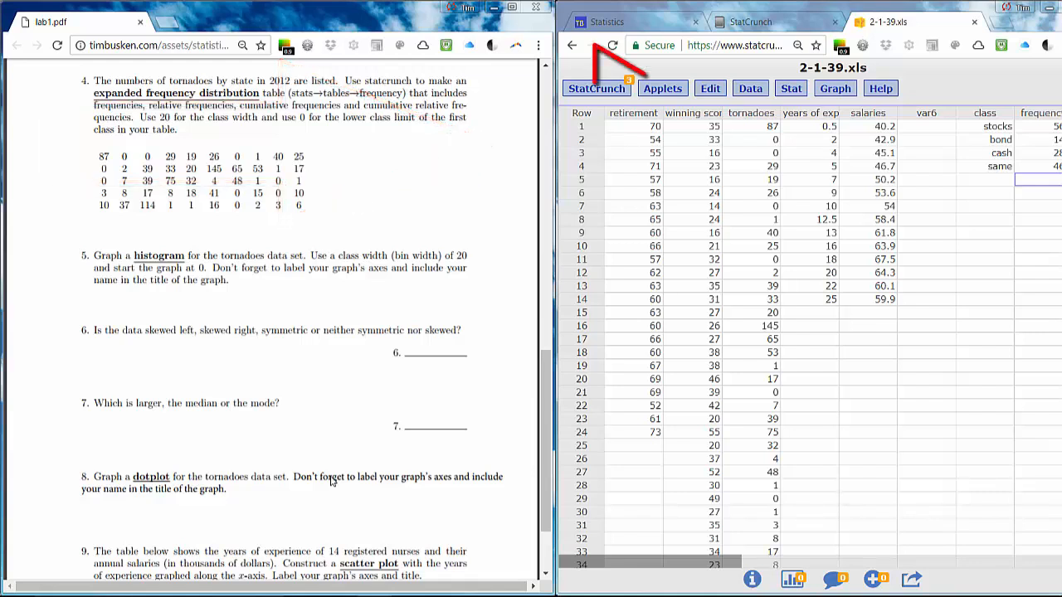
click(749, 113)
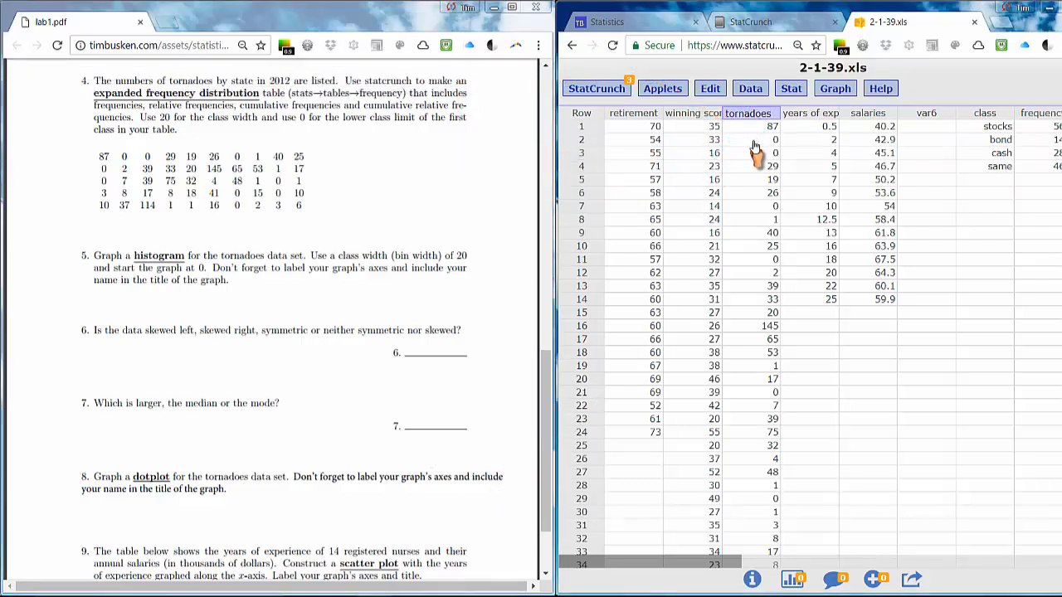
- Build a binned tornadoes frequency table with frequency, relative, cumulative and cumulative relative frequency
click(790, 90)
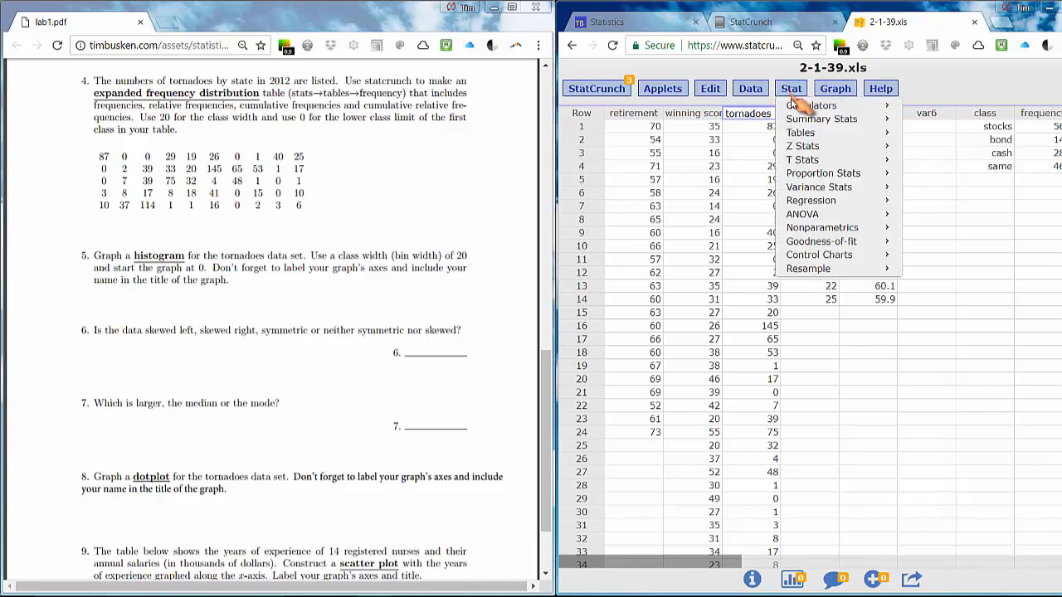
mouse_move(794, 123)
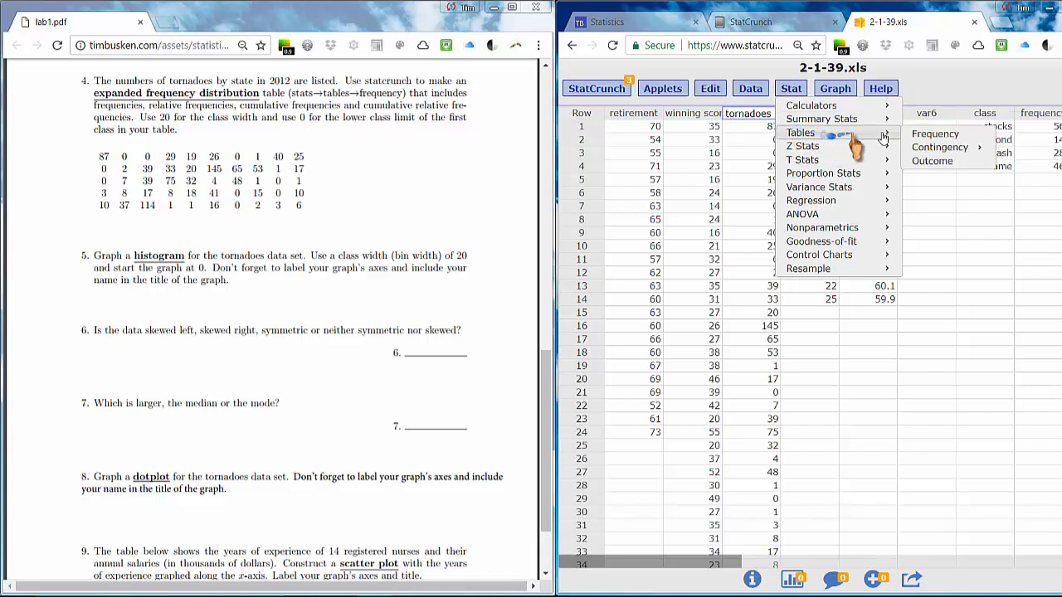
click(921, 136)
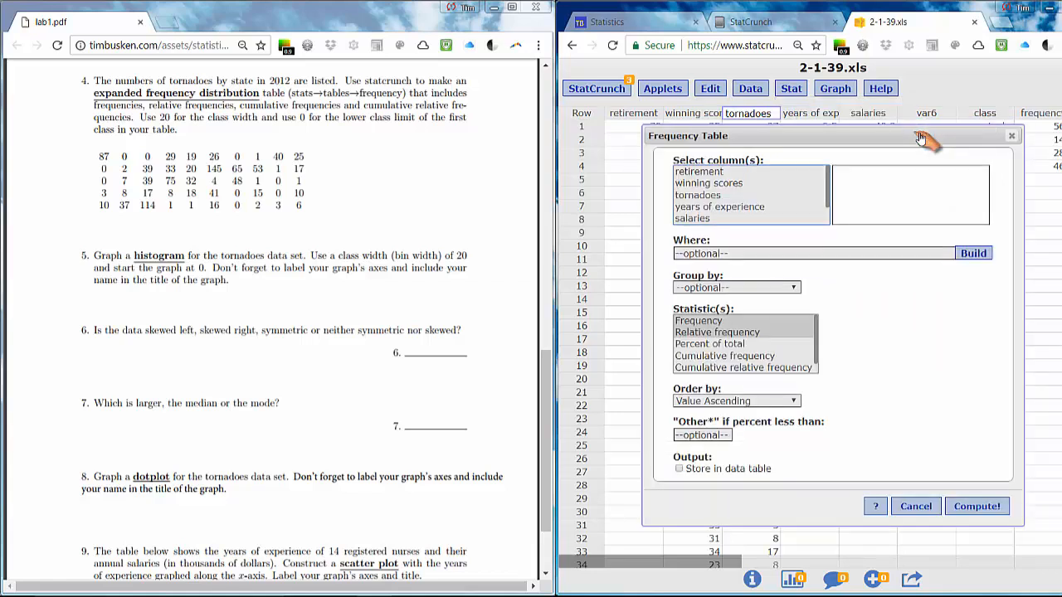
click(694, 195)
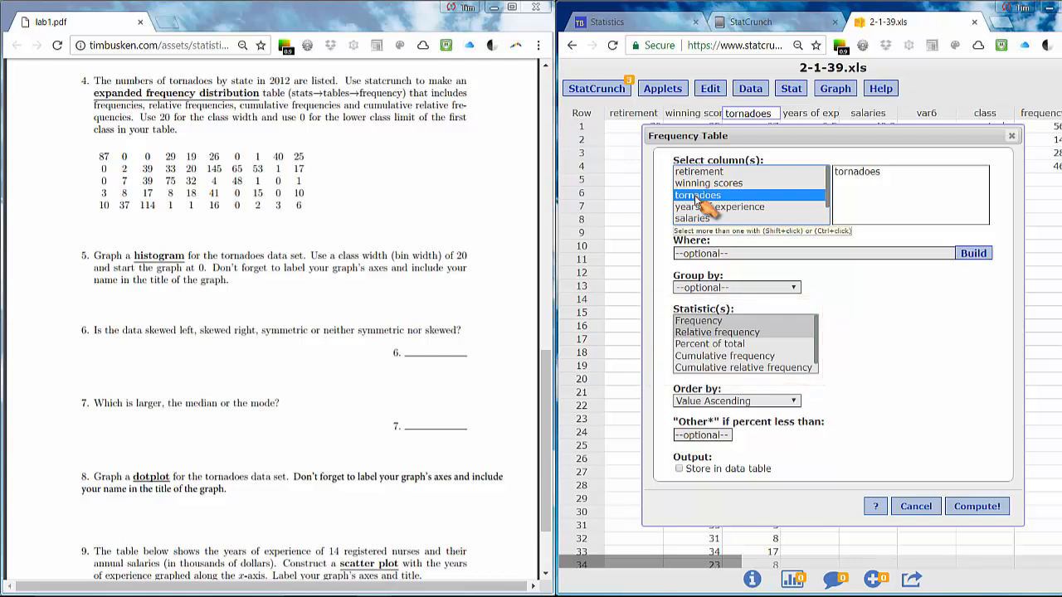
click(712, 328)
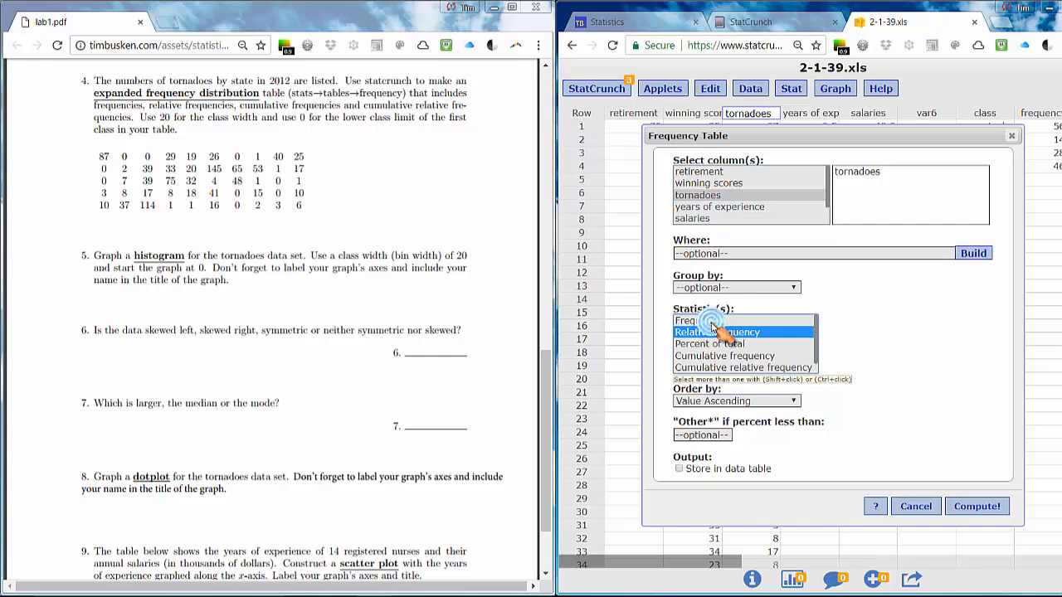
ctrl+click(703, 321)
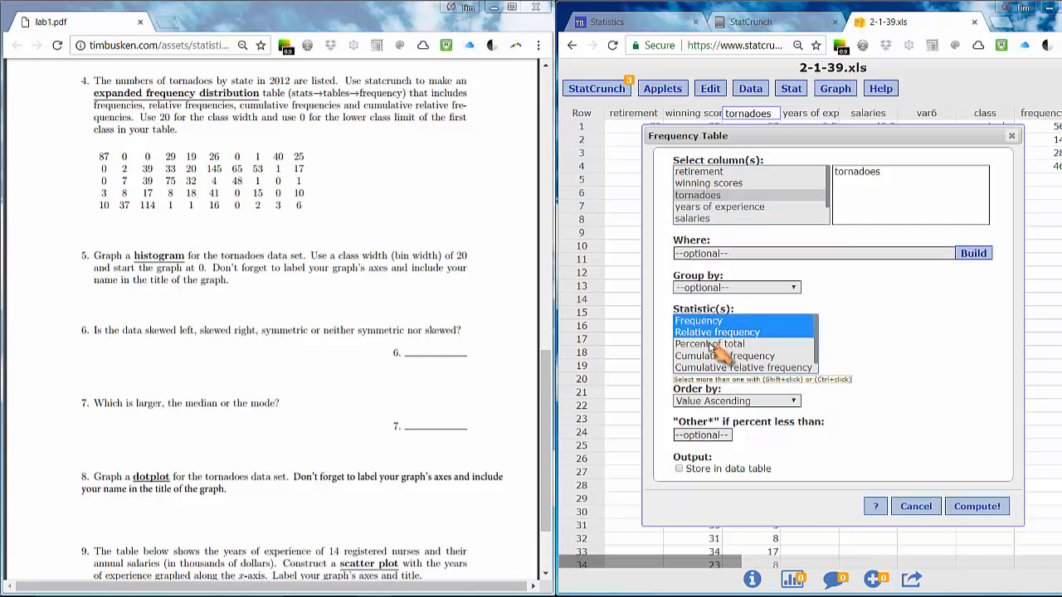
ctrl+click(705, 357)
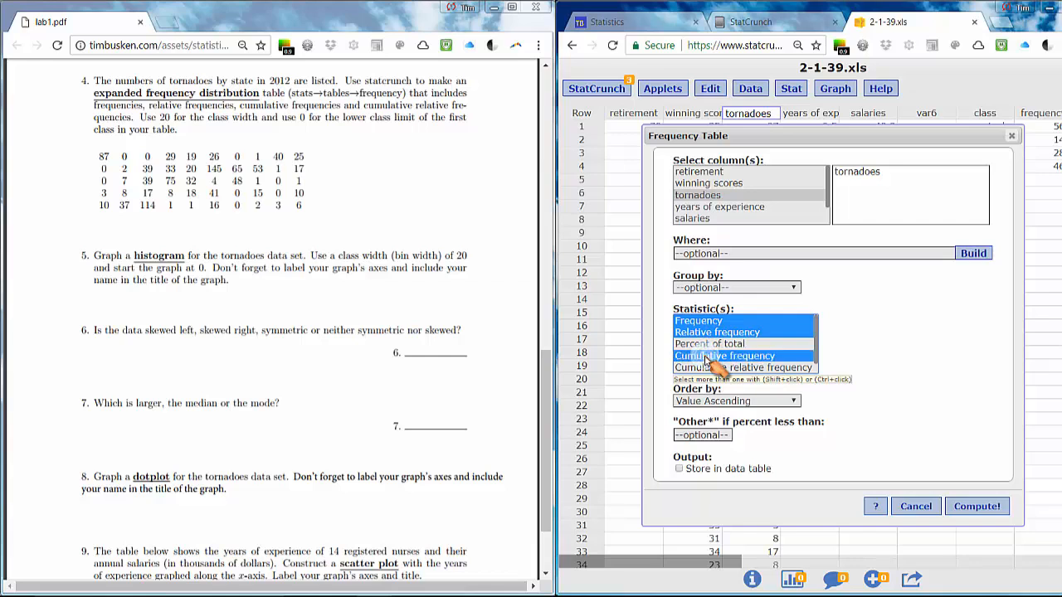
ctrl+click(704, 367)
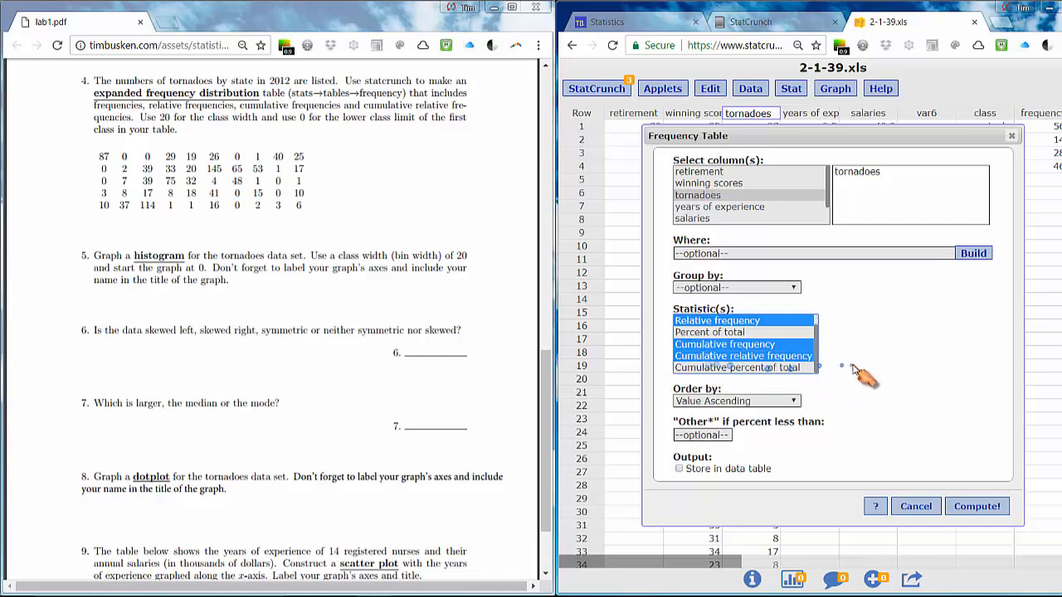
click(972, 508)
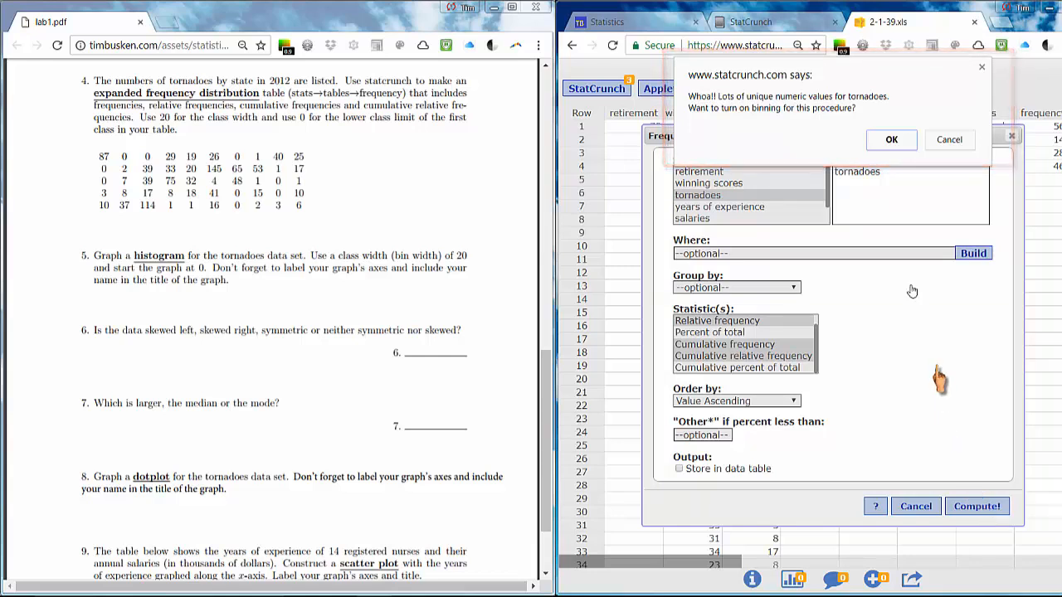
click(890, 139)
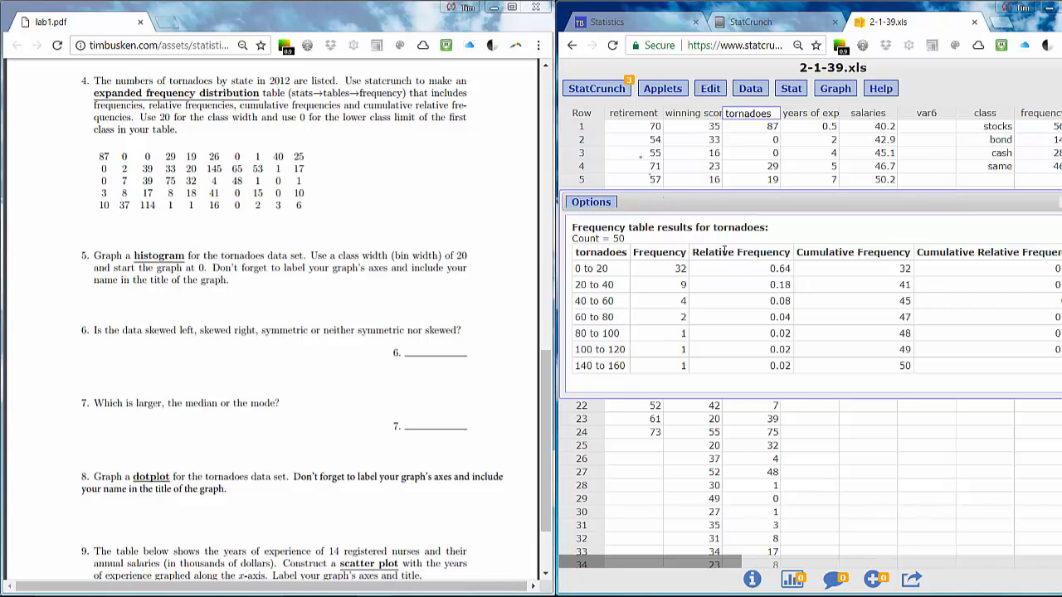
- Select and copy the tornadoes frequency table in StatCrunch
drag(1034, 380, 578, 215)
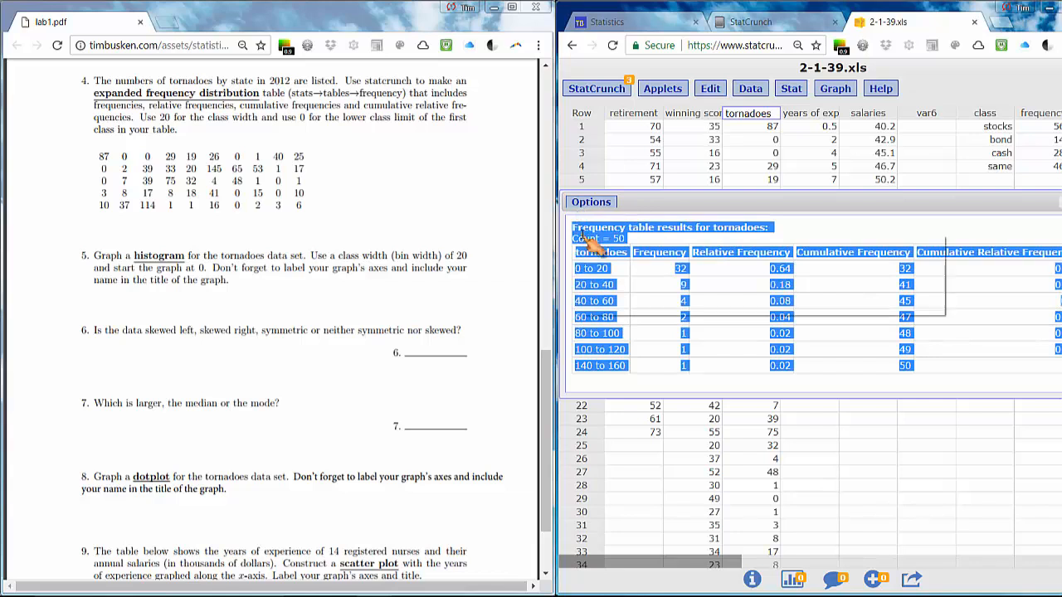
right_click(583, 235)
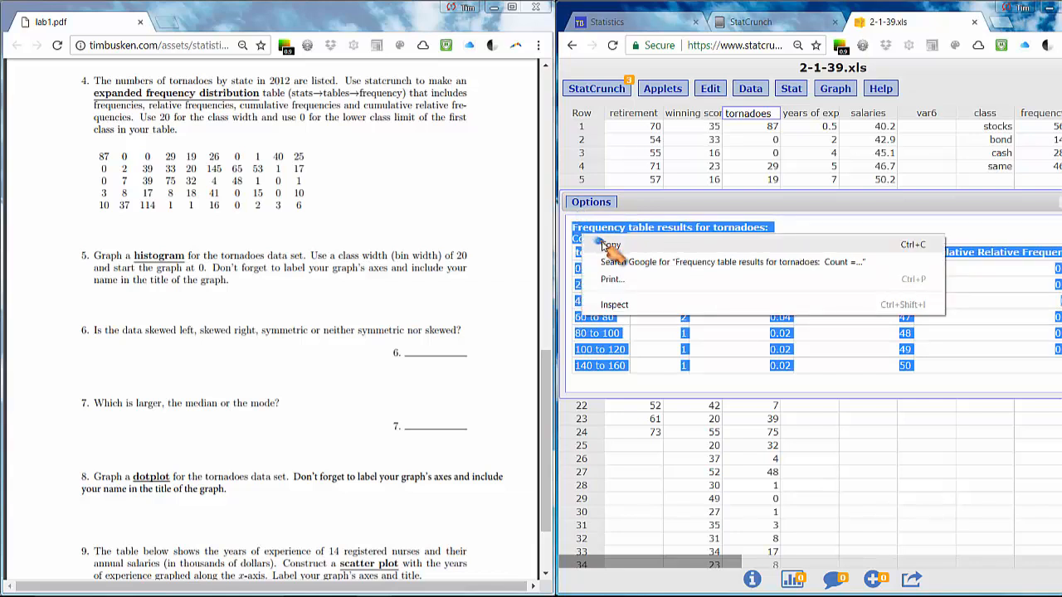
click(611, 246)
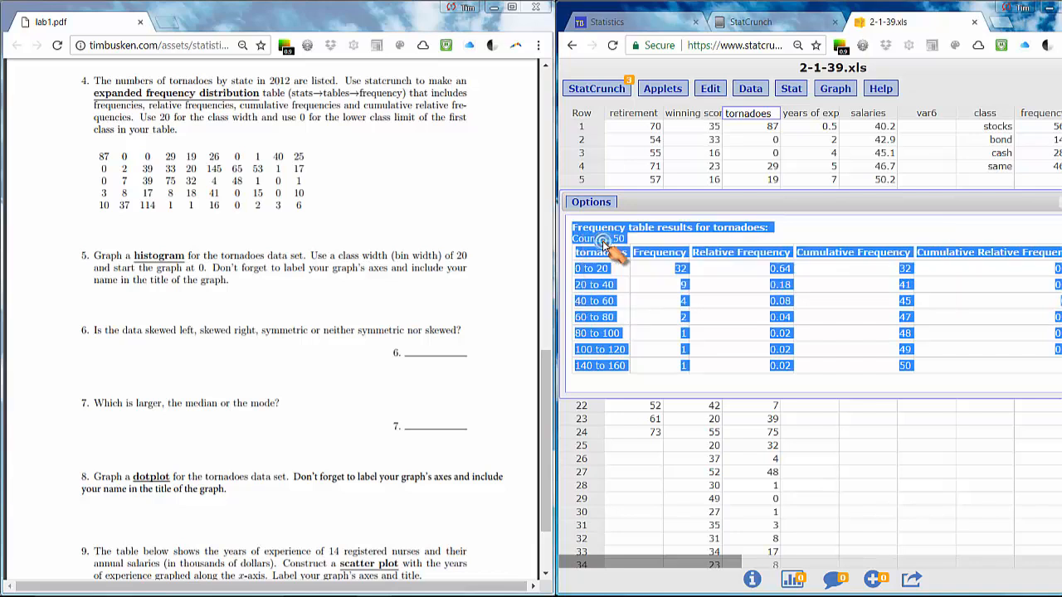
- Paste the table below the pie chart in Word and widen its first column
click(362, 596)
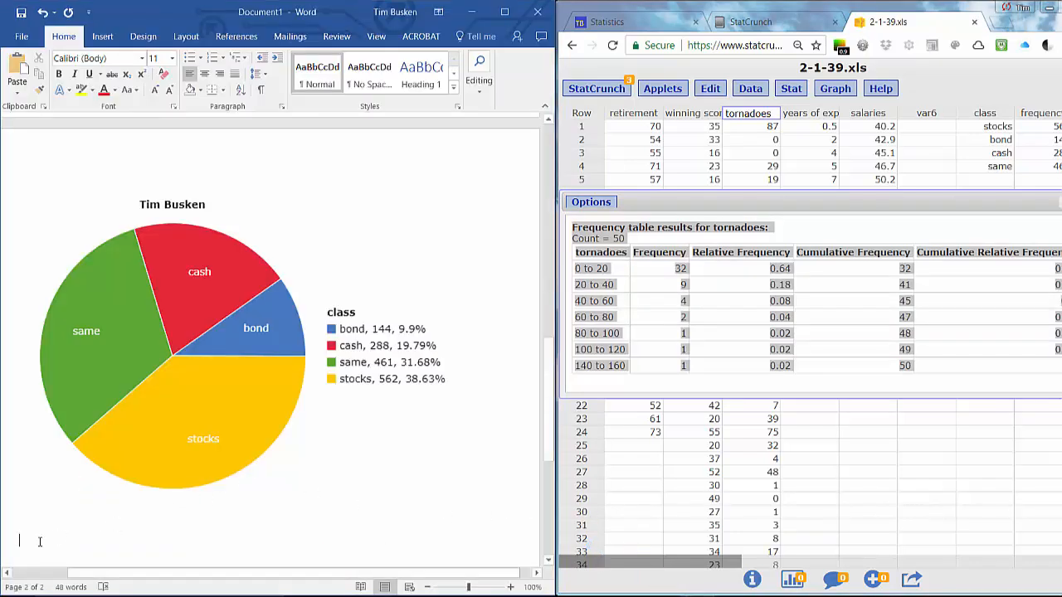
scroll(79, 477, down, 1)
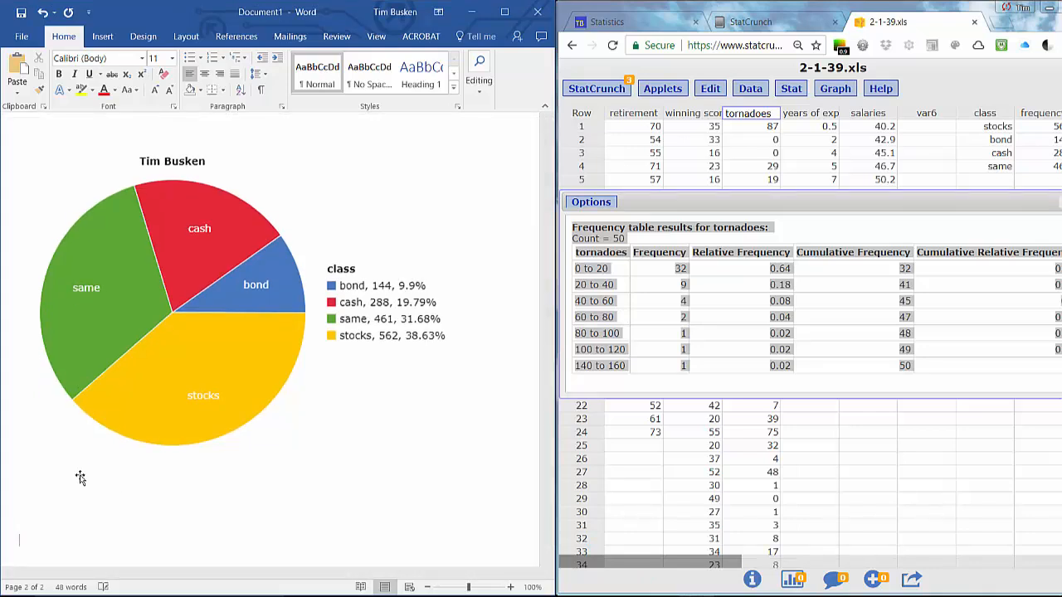
key(ctrl+v)
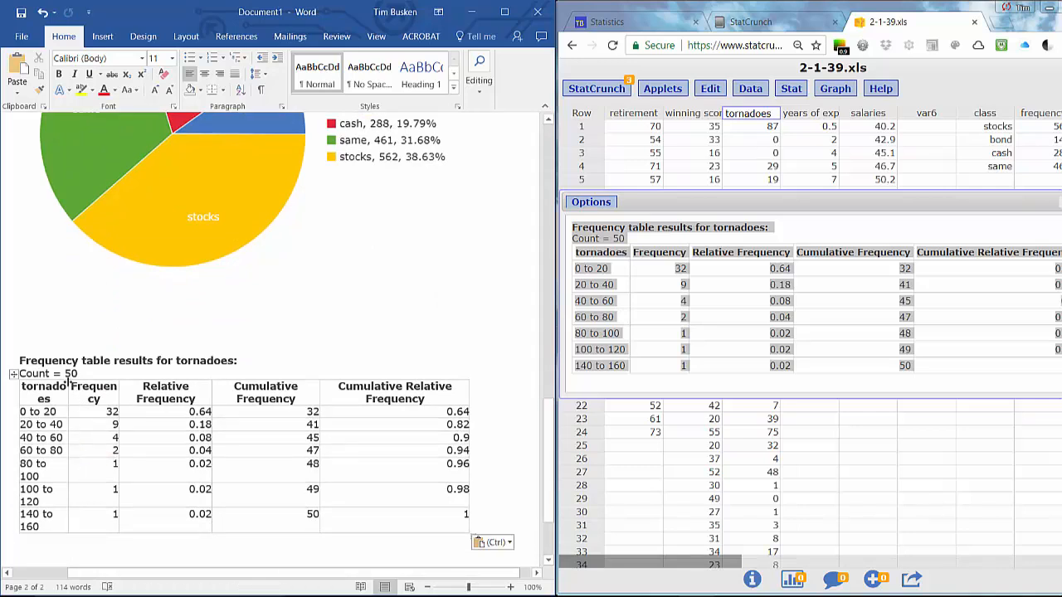
drag(70, 381, 80, 383)
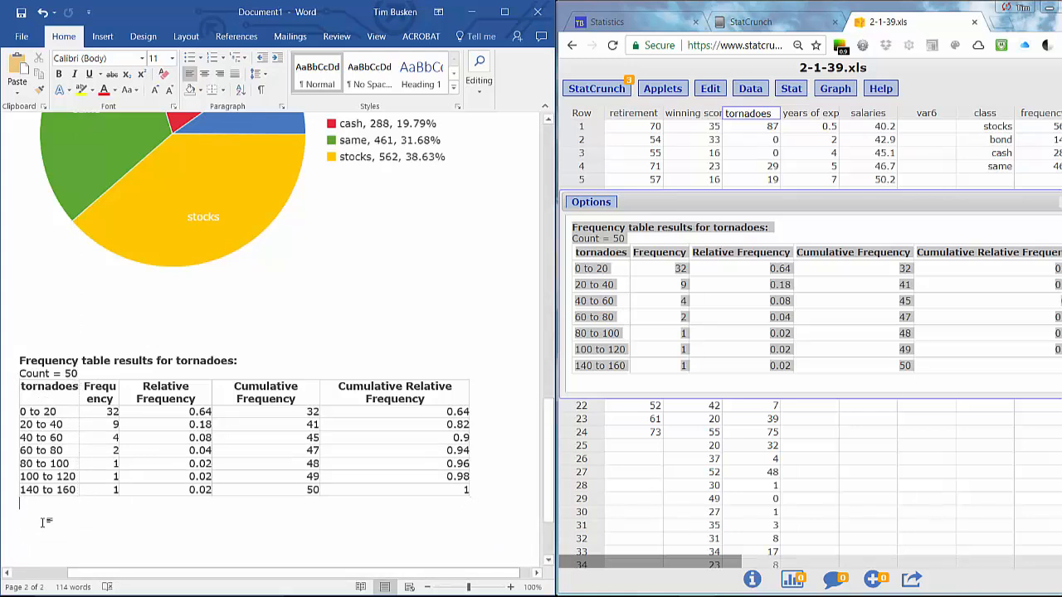
click(382, 552)
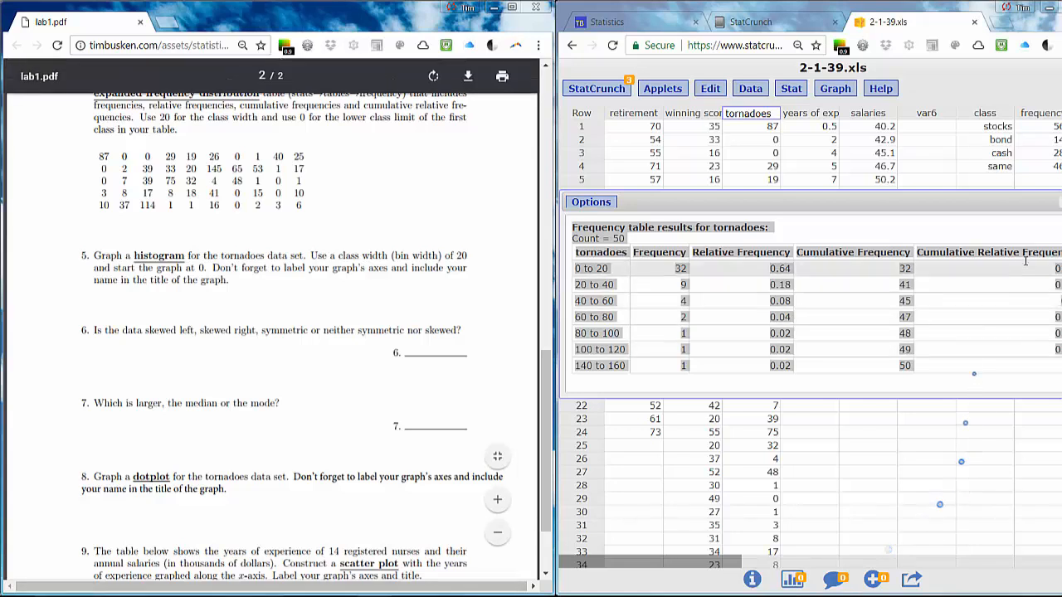
- Close the frequency results and start a histogram of the tornadoes column
click(1060, 202)
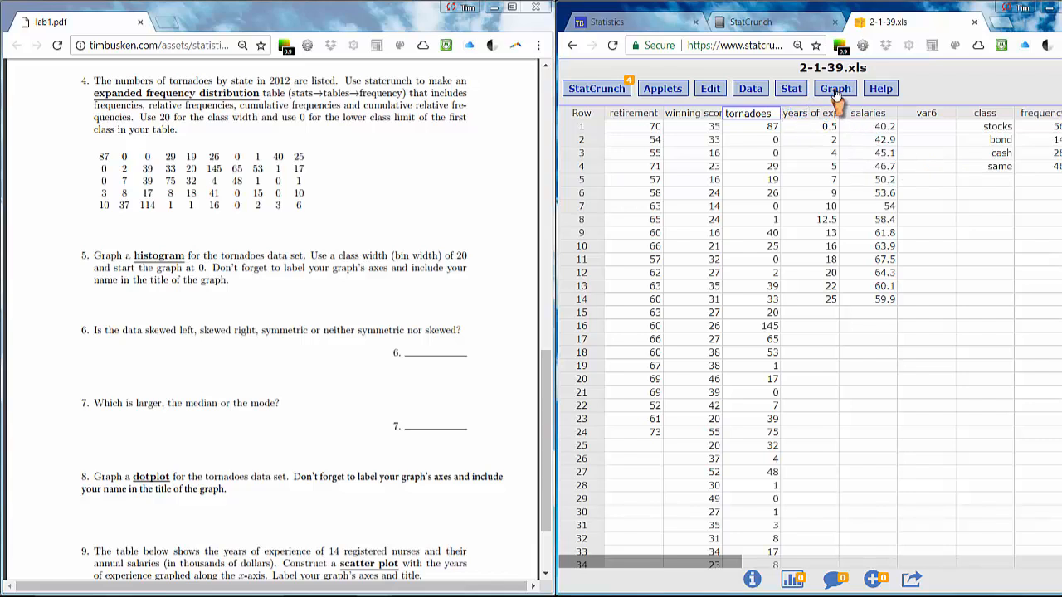
click(836, 90)
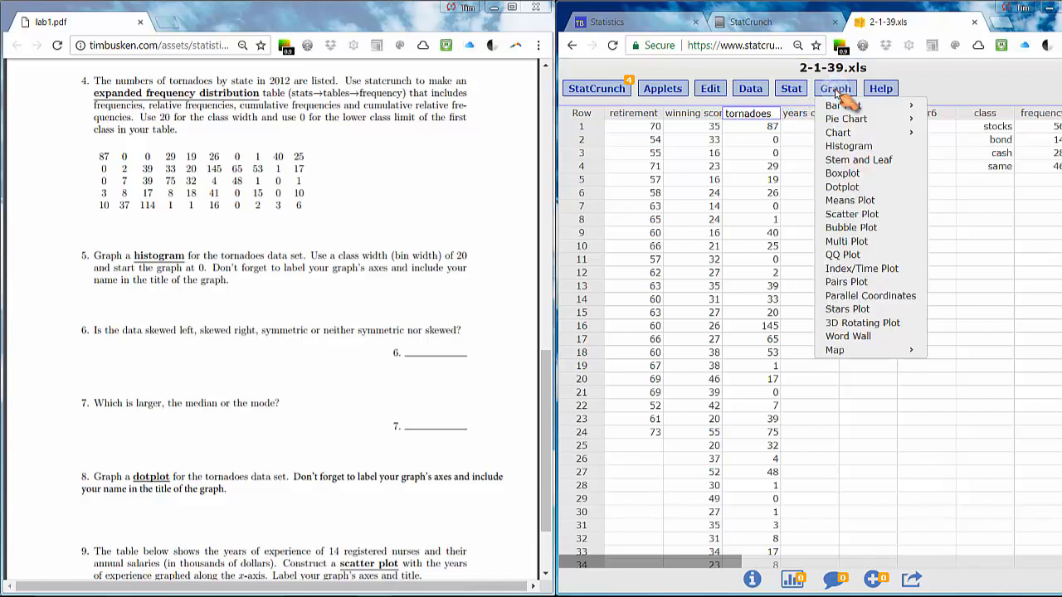
click(839, 148)
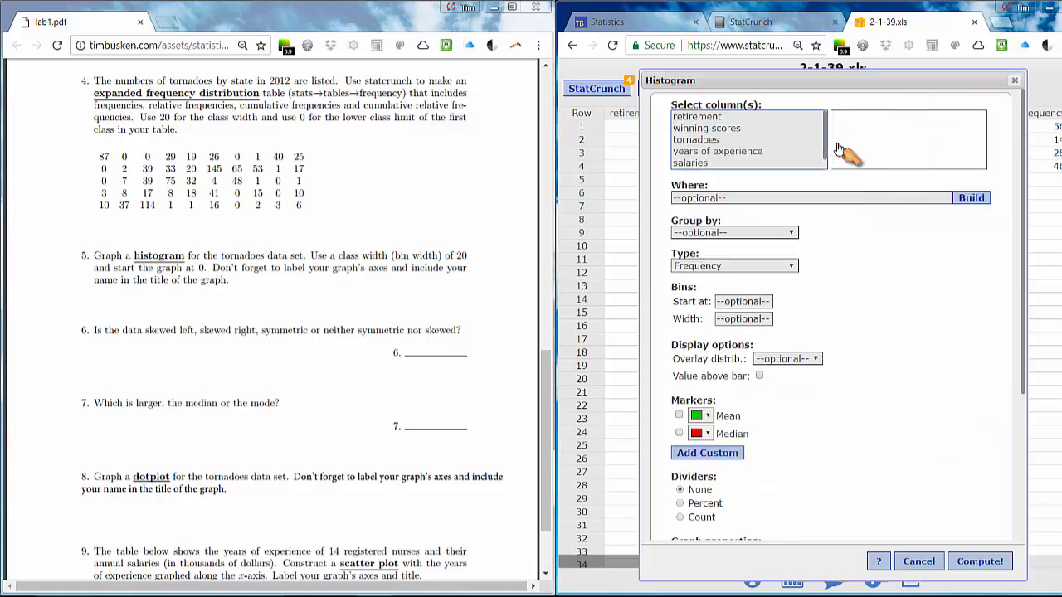
click(702, 140)
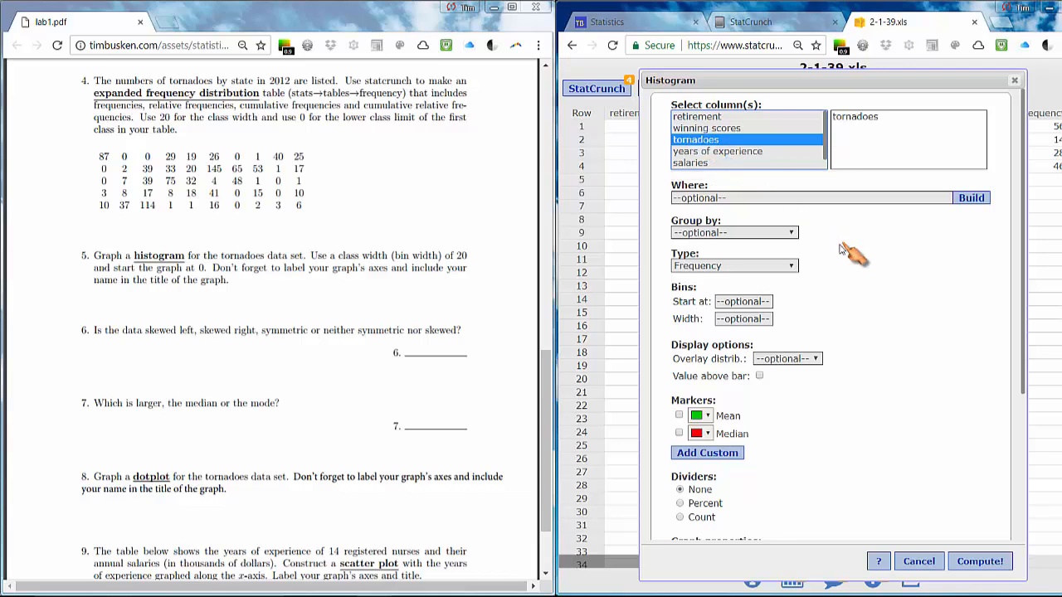
- Set bins starting at 0 with width 20, title it with the student's name, and compute
click(743, 301)
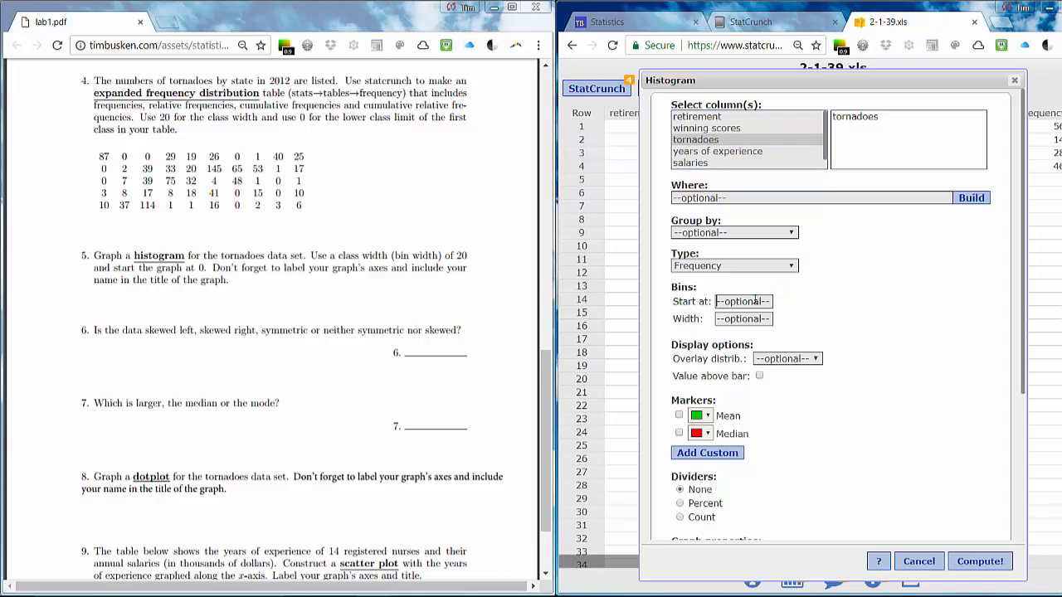
text(0)
key(Tab)
text(20)
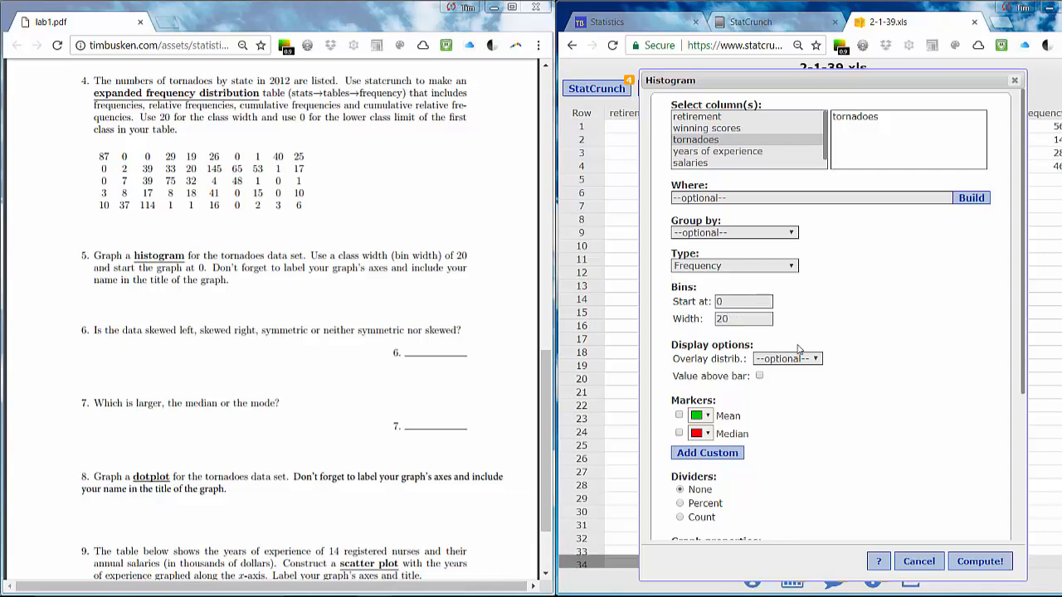
scroll(871, 417, down, 3)
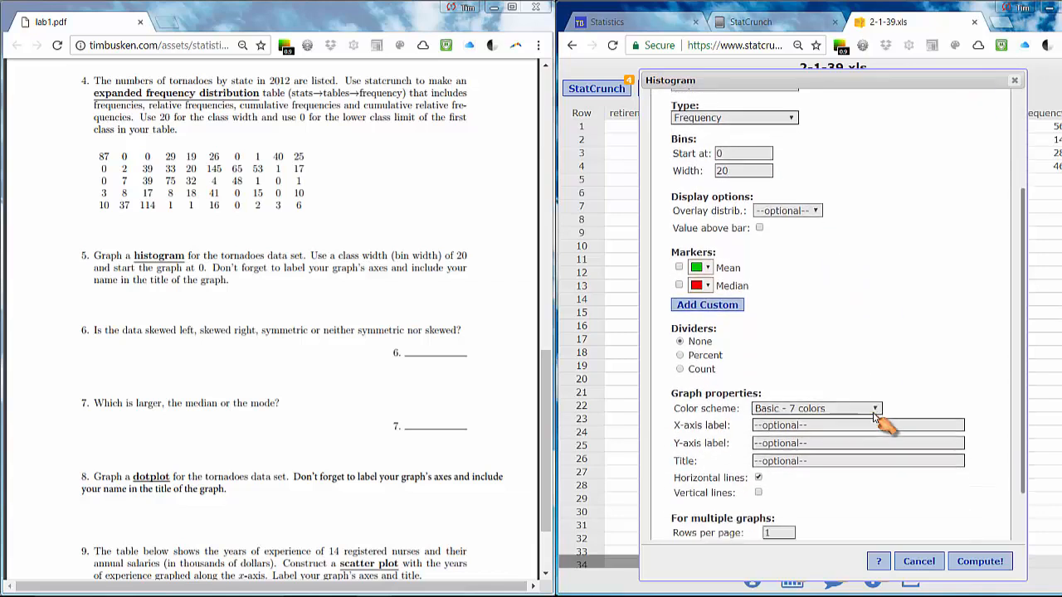
click(796, 392)
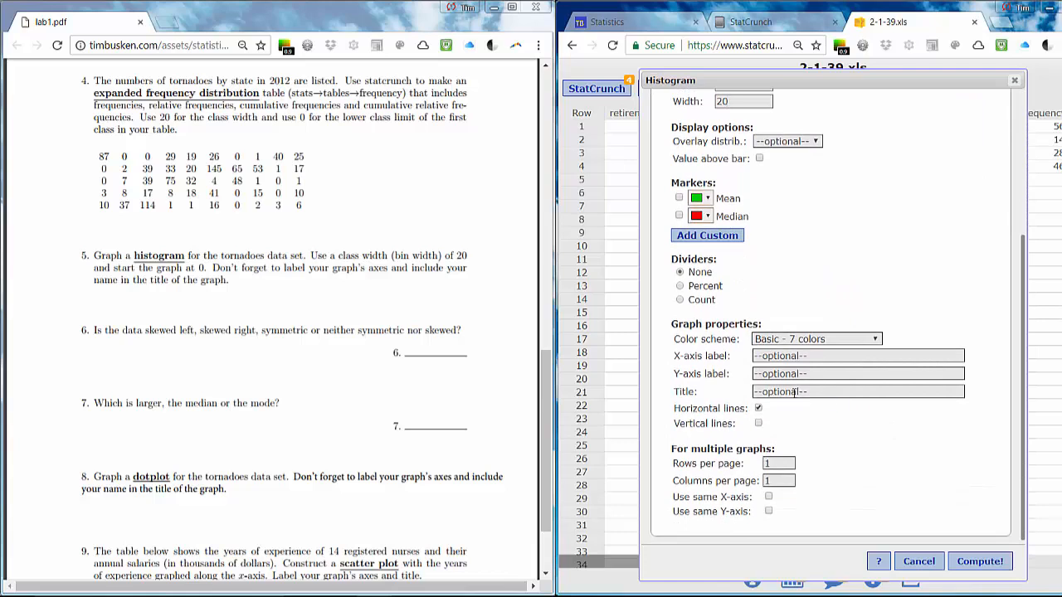
text(Tim Busken)
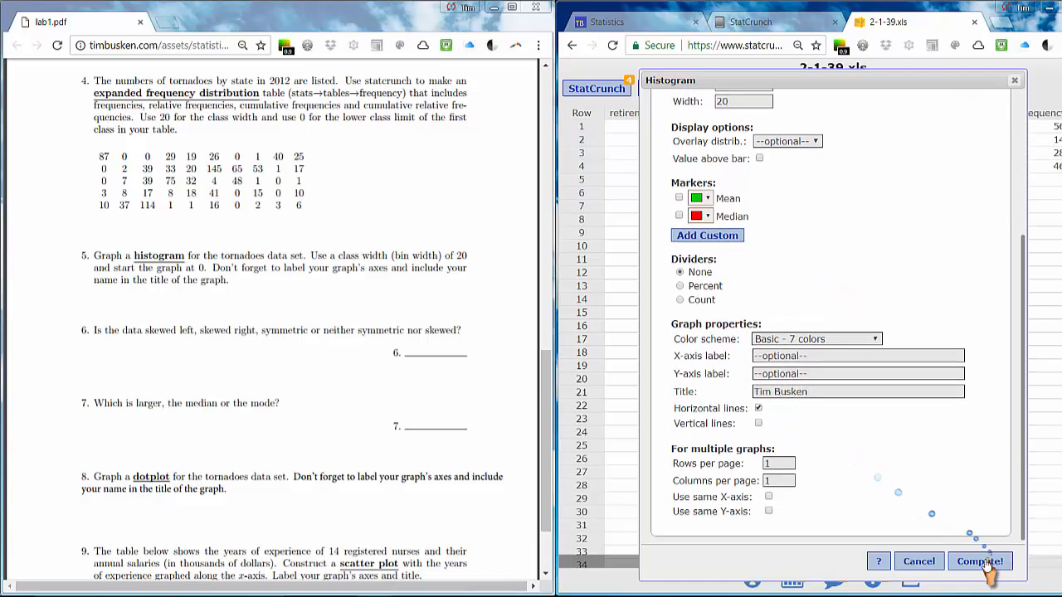
click(983, 562)
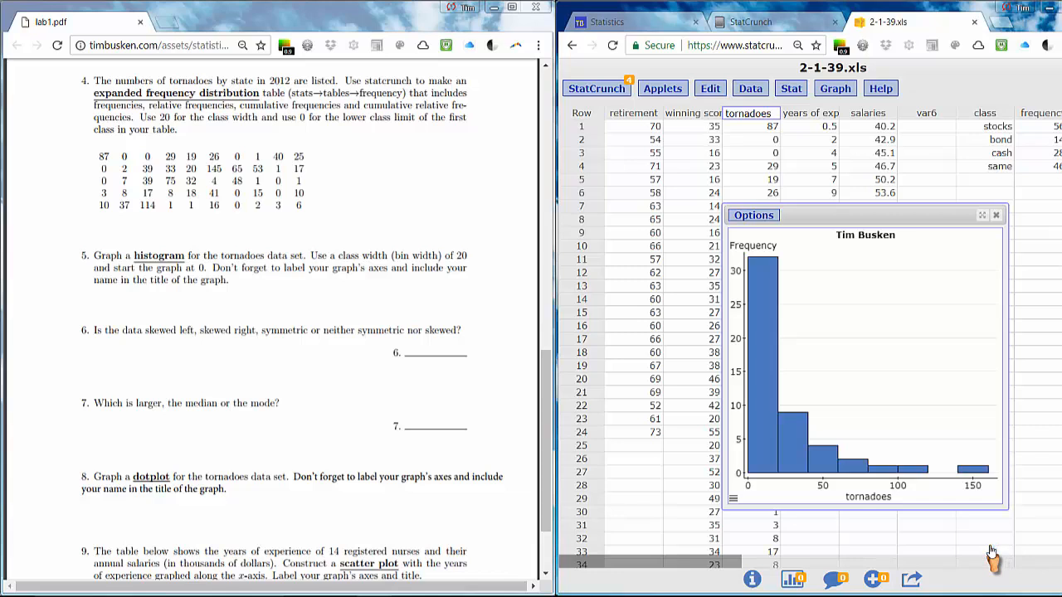
- Copy the titled tornadoes histogram image and bring the Word document forward
click(755, 214)
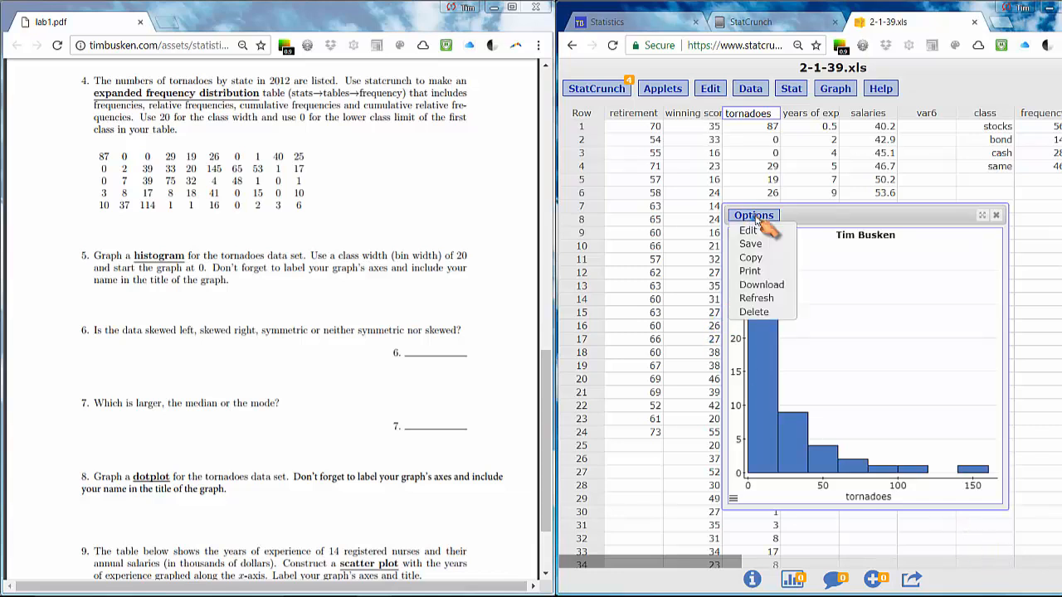
click(750, 257)
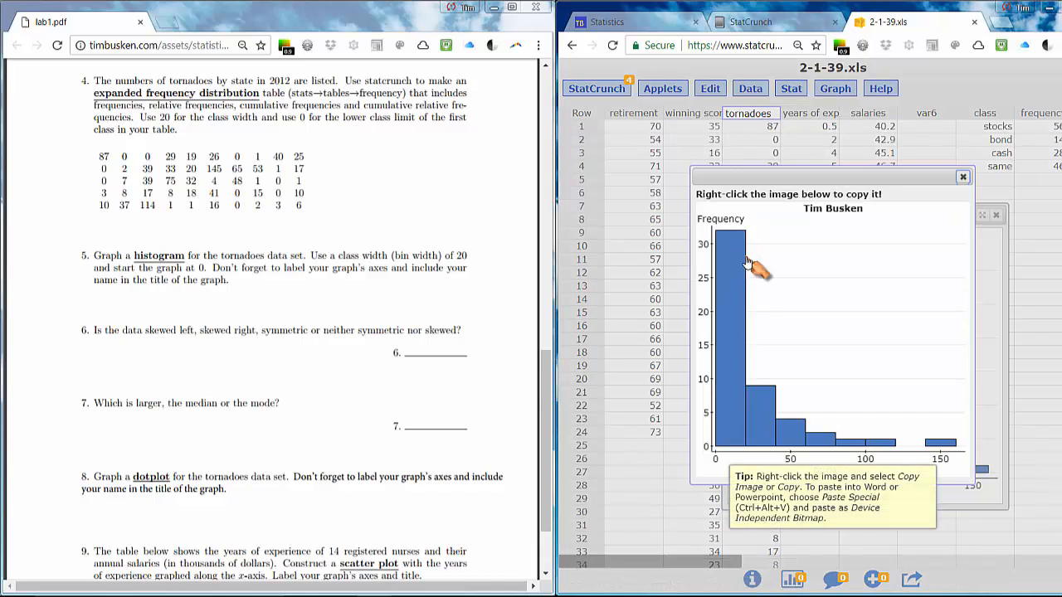
right_click(736, 265)
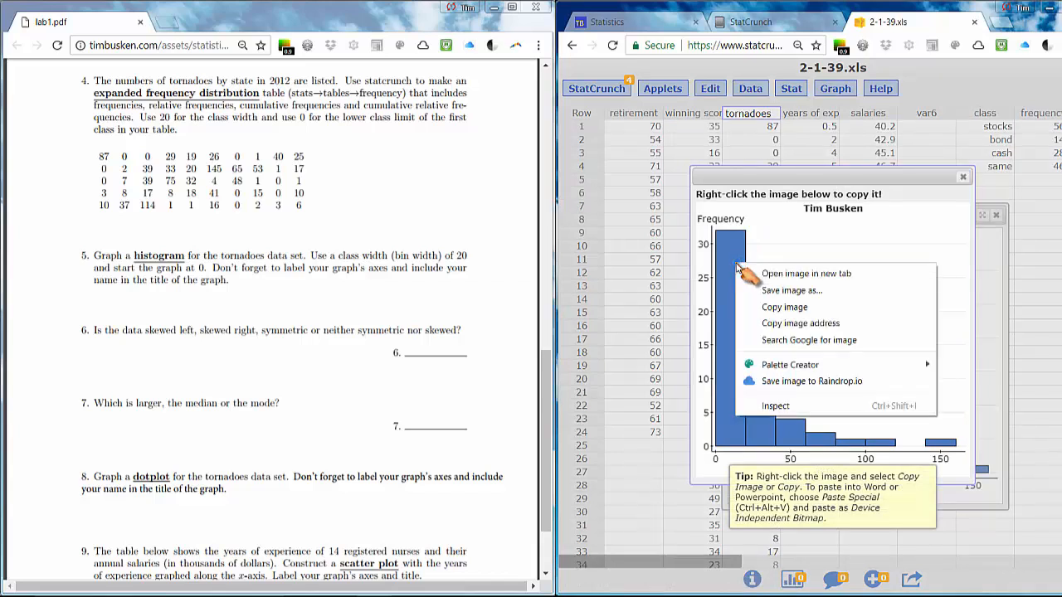
click(775, 309)
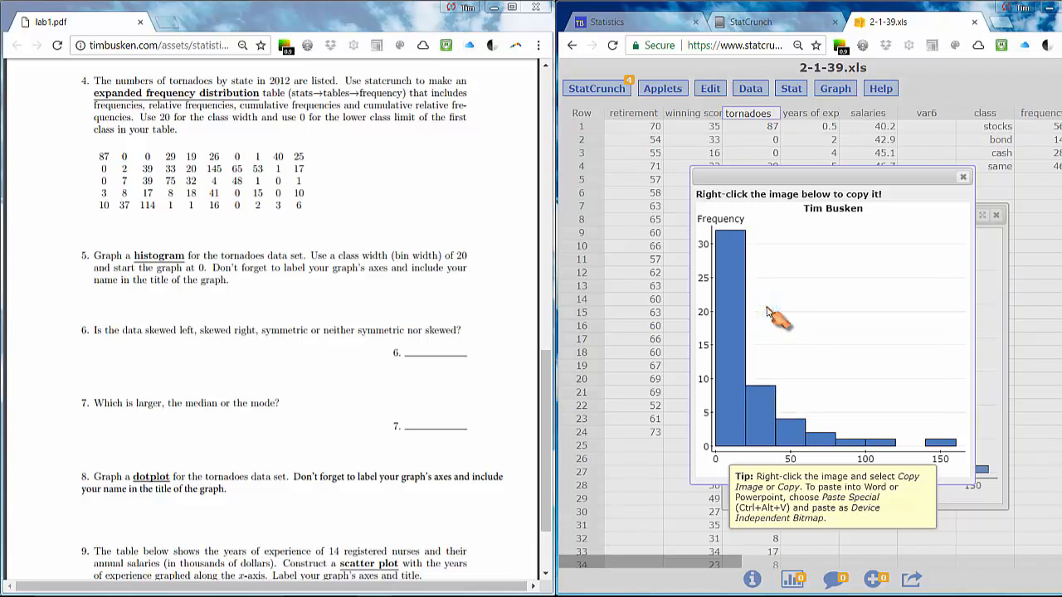
click(637, 596)
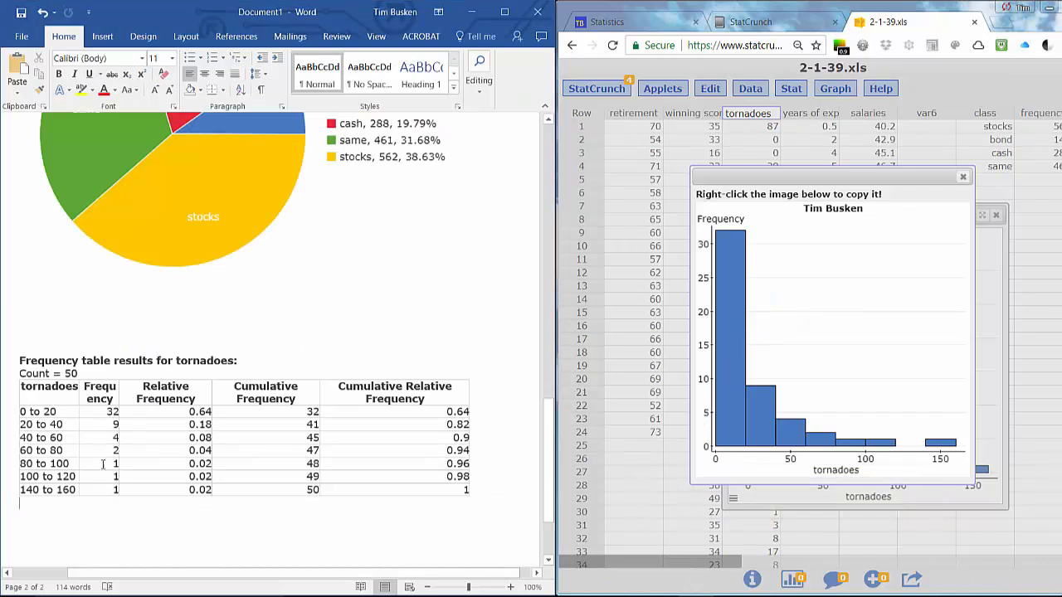
- Paste the histogram as a Bitmap on a new line below the frequency table
key(Return)
key(Return)
key(Return)
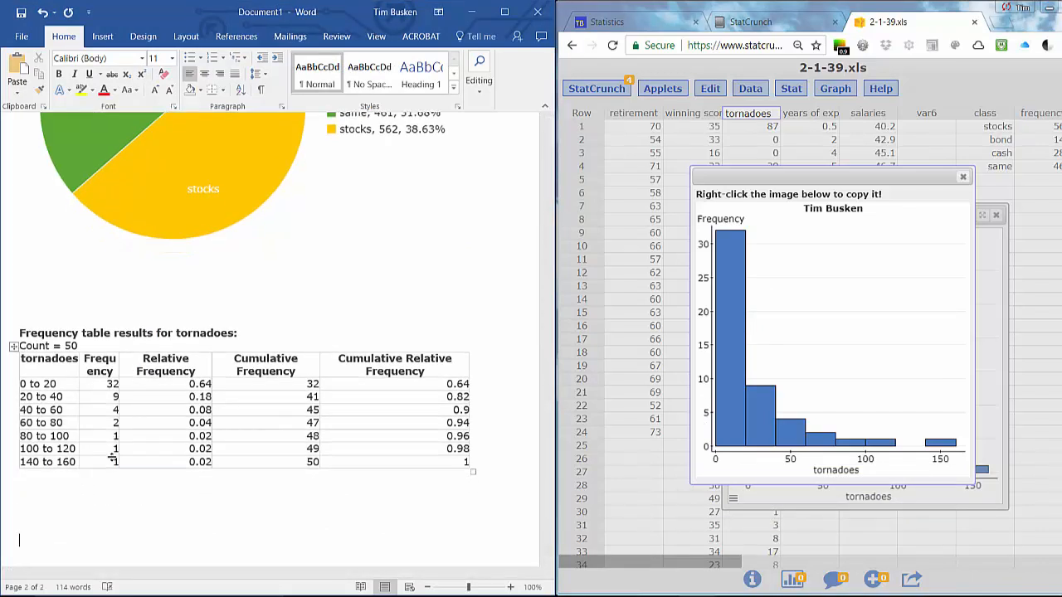
key(ctrl+alt+v)
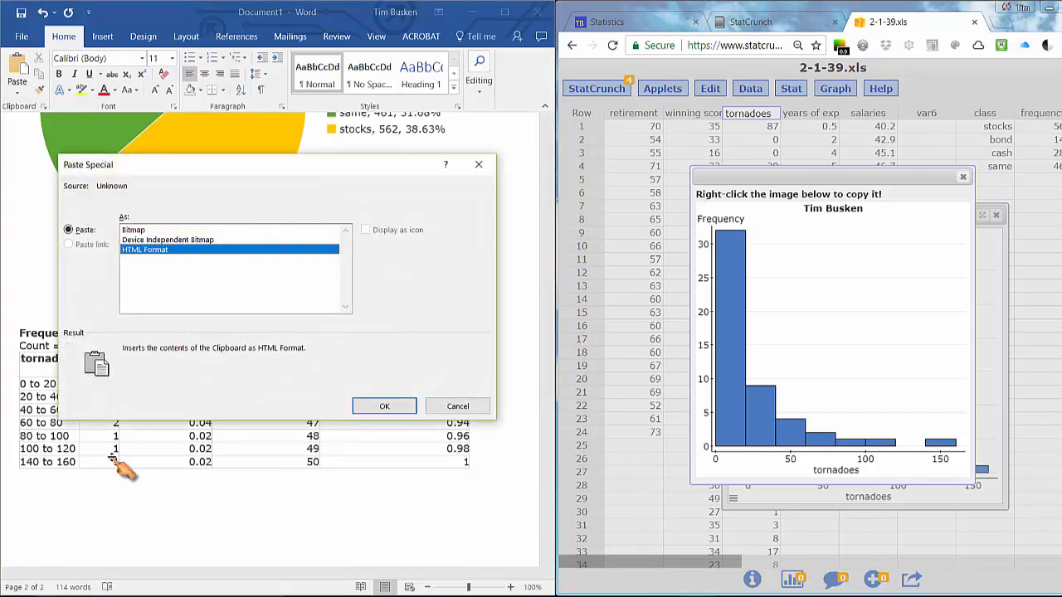
click(135, 230)
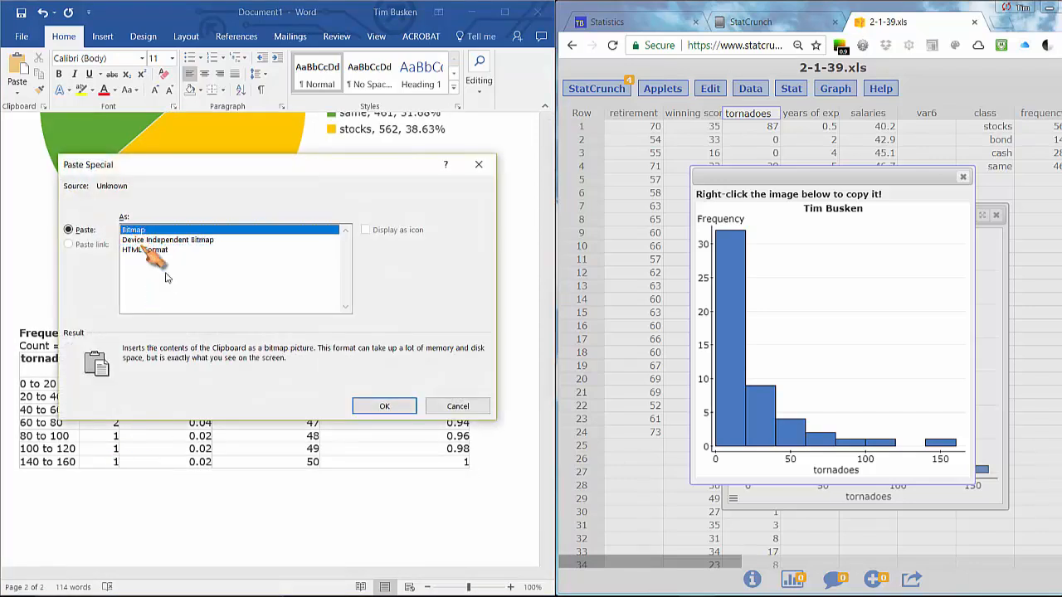
click(385, 408)
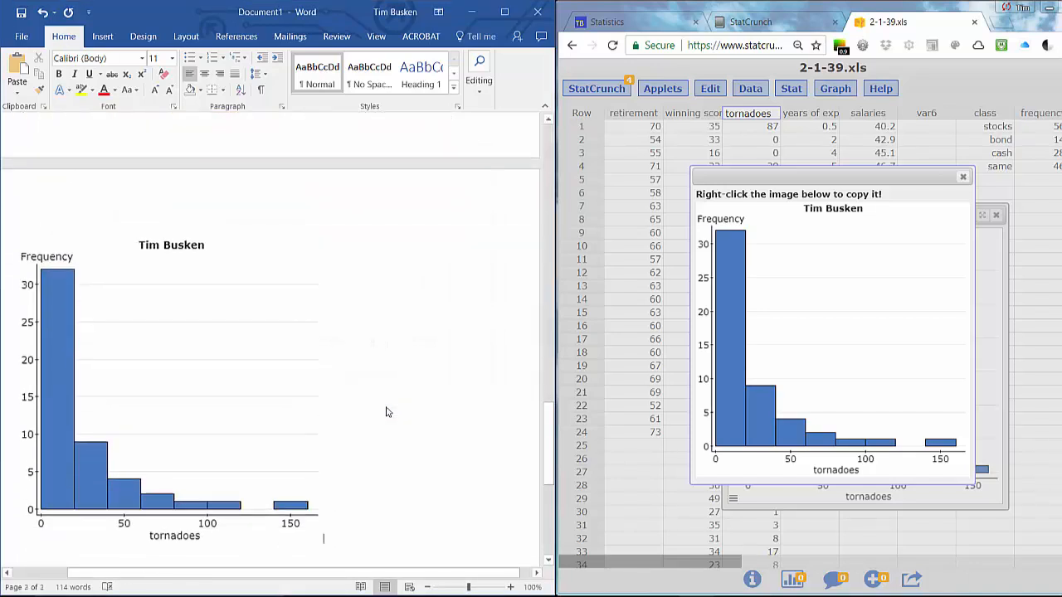
key(Return)
key(Return)
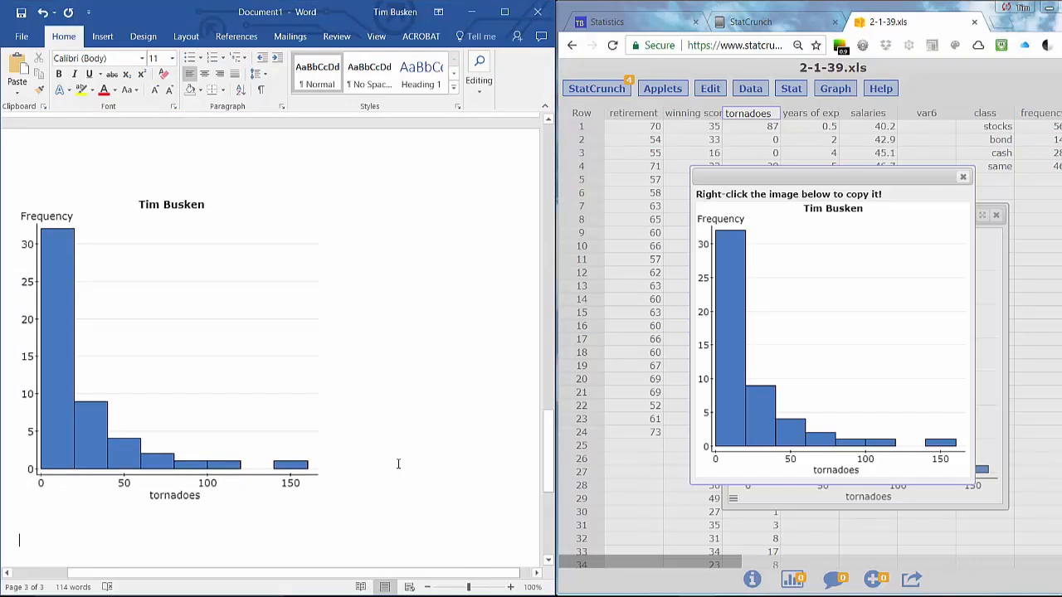
- Bring lab1.pdf forward and scroll down to the dotplot and salary questions
mouse_move(381, 594)
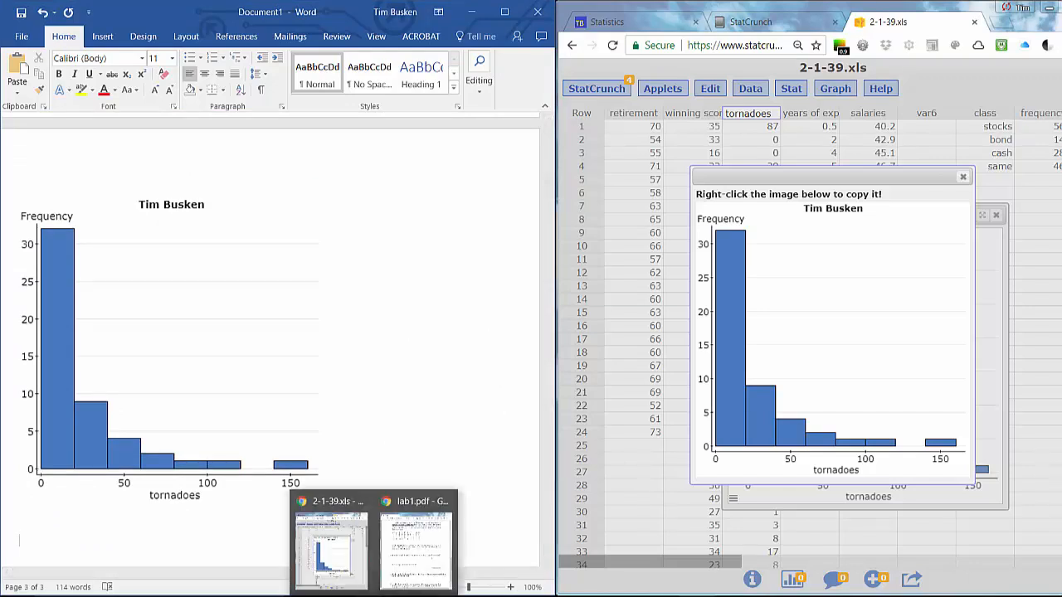
click(407, 564)
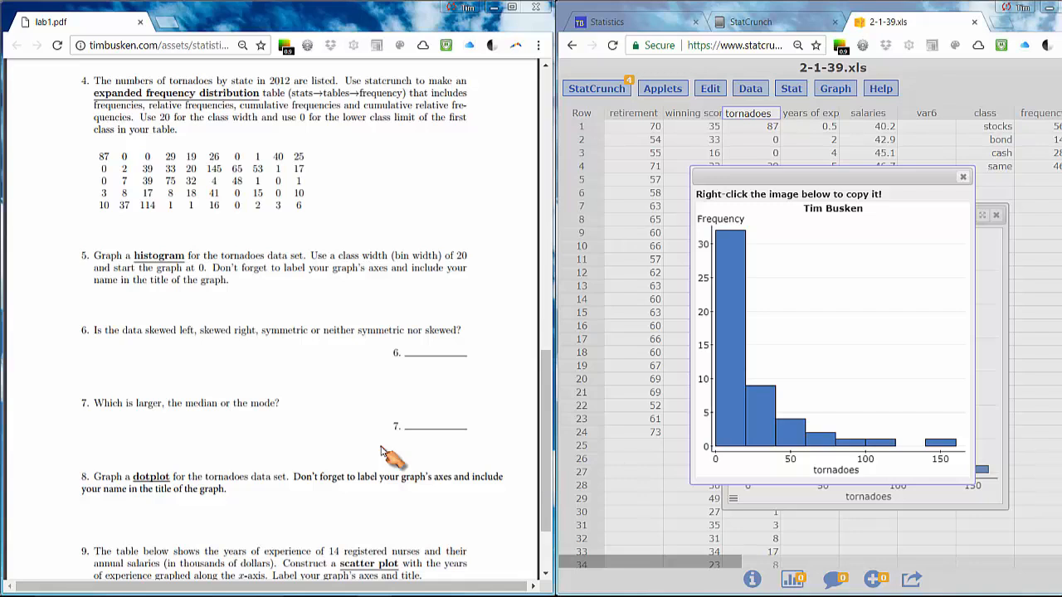
scroll(383, 450, down, 3)
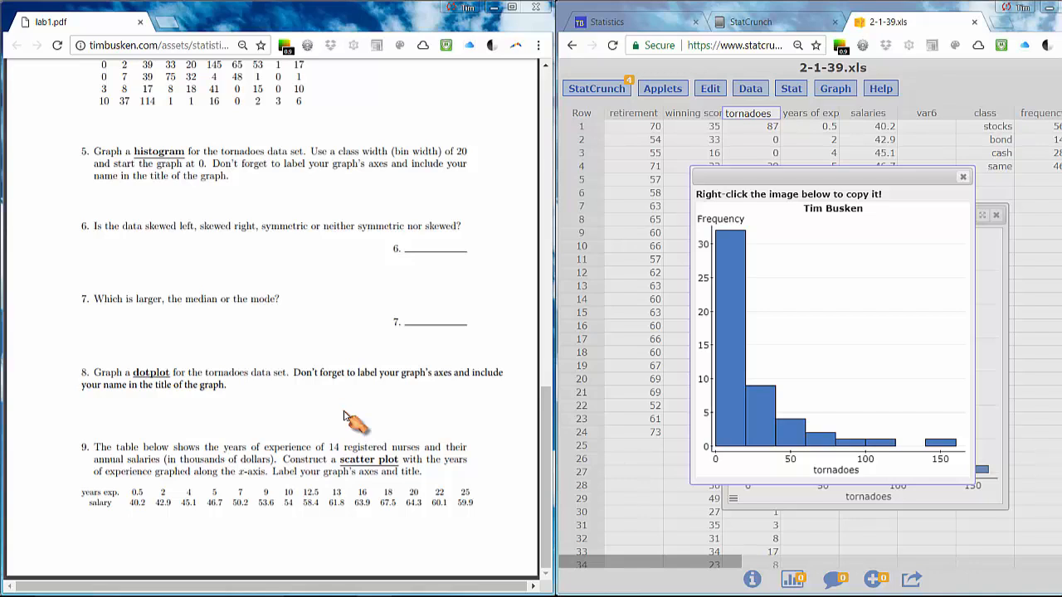
- Close the histogram windows and create a tornadoes dotplot titled with the student's name
click(963, 177)
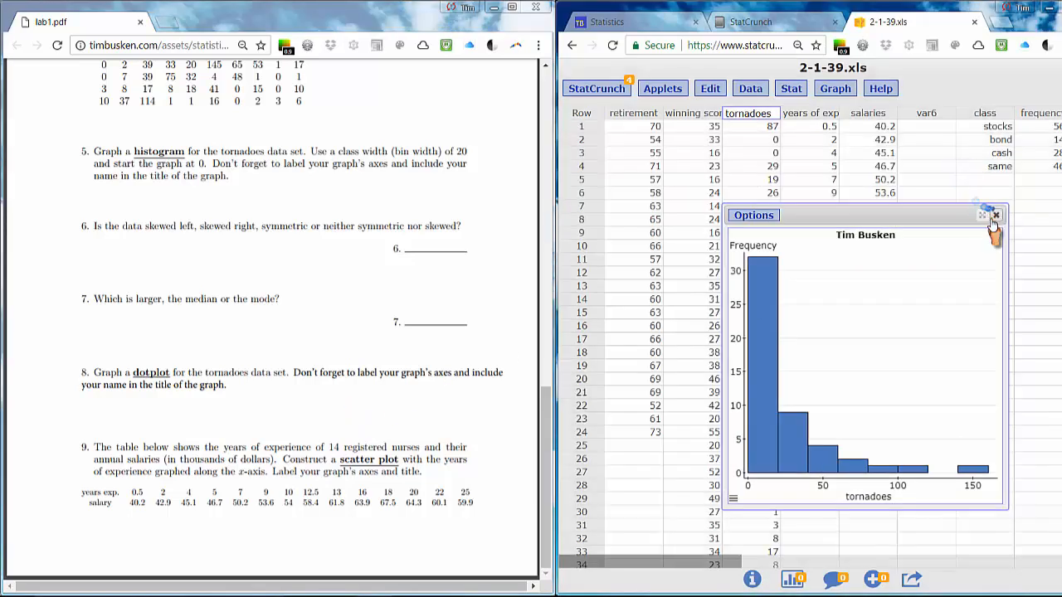
click(996, 215)
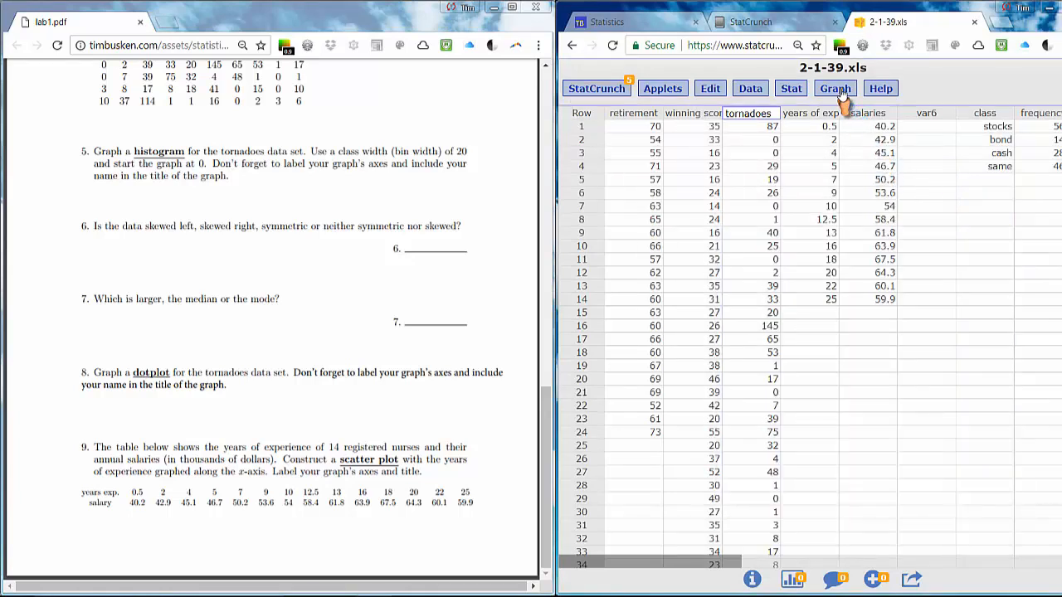
click(838, 89)
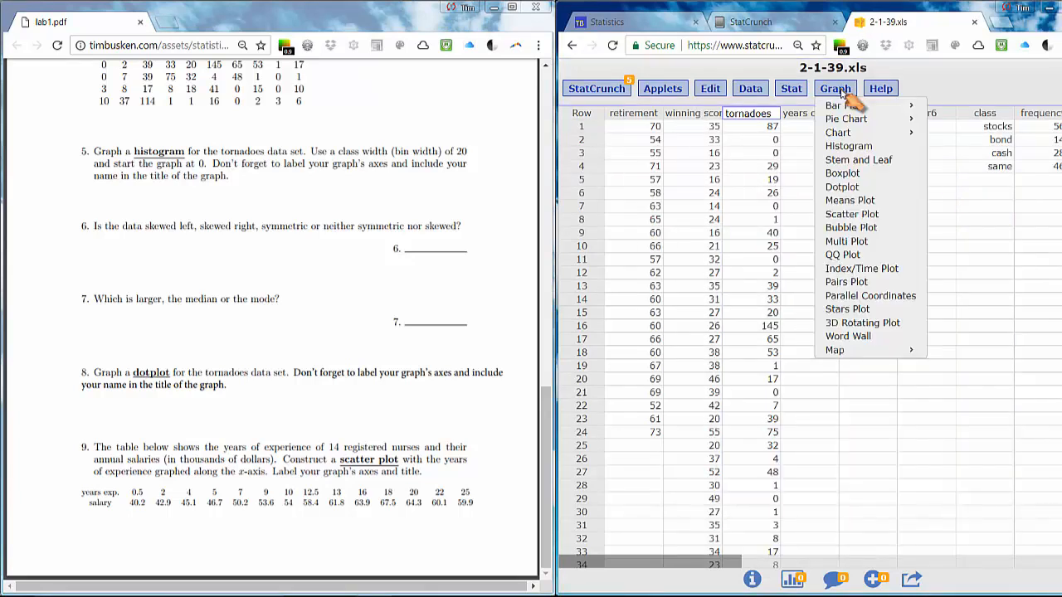
click(842, 186)
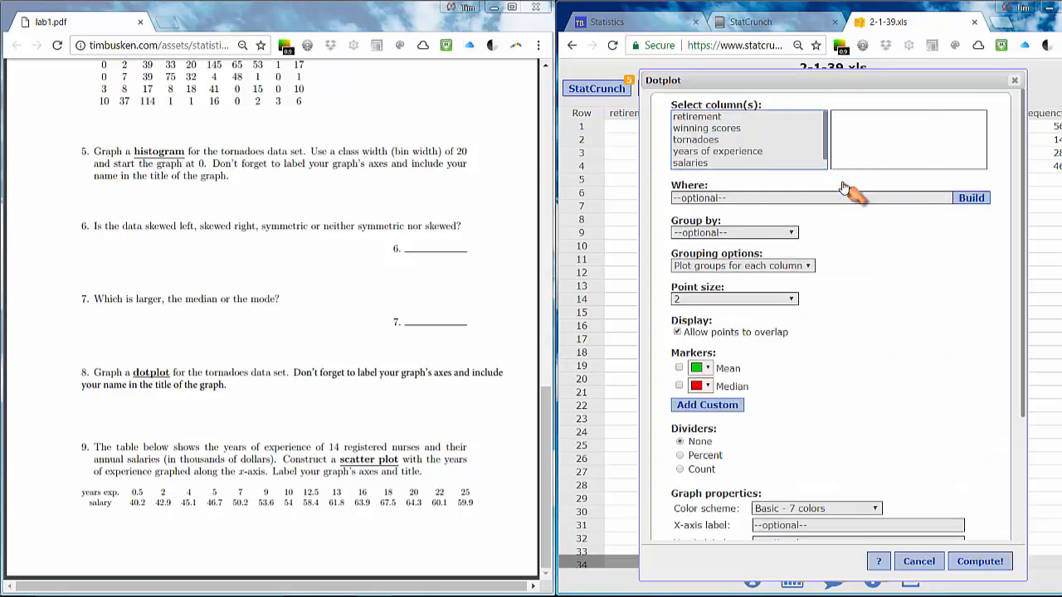
click(701, 141)
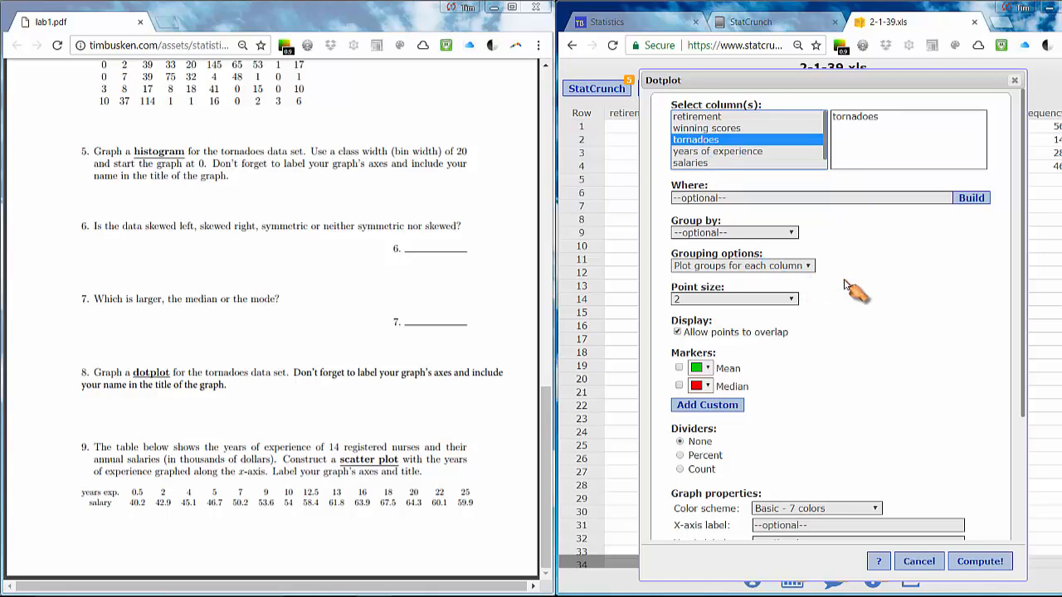
scroll(846, 286, down, 2)
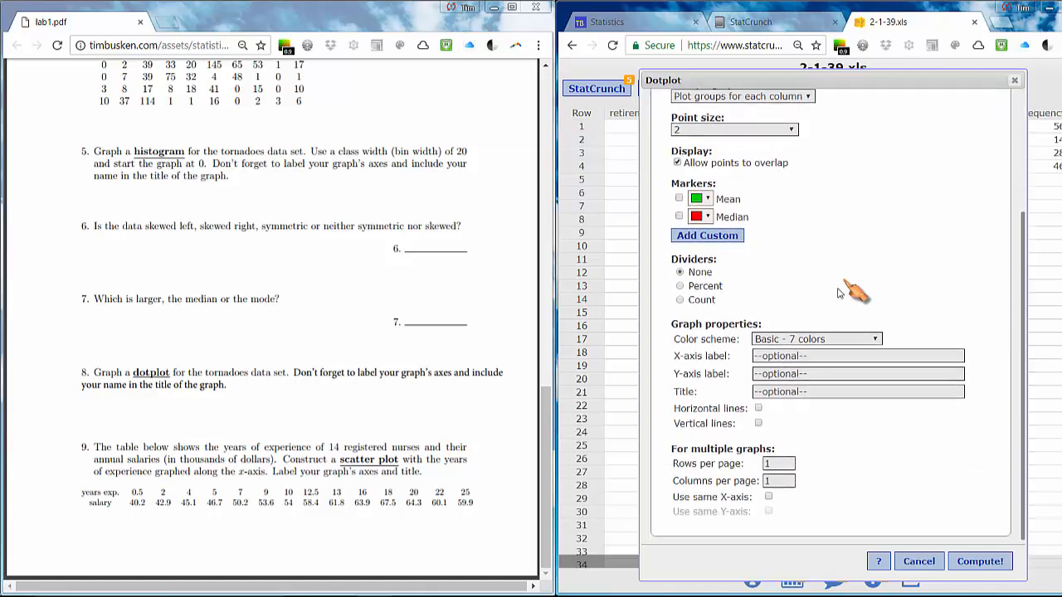
click(782, 390)
text(Tim Busken)
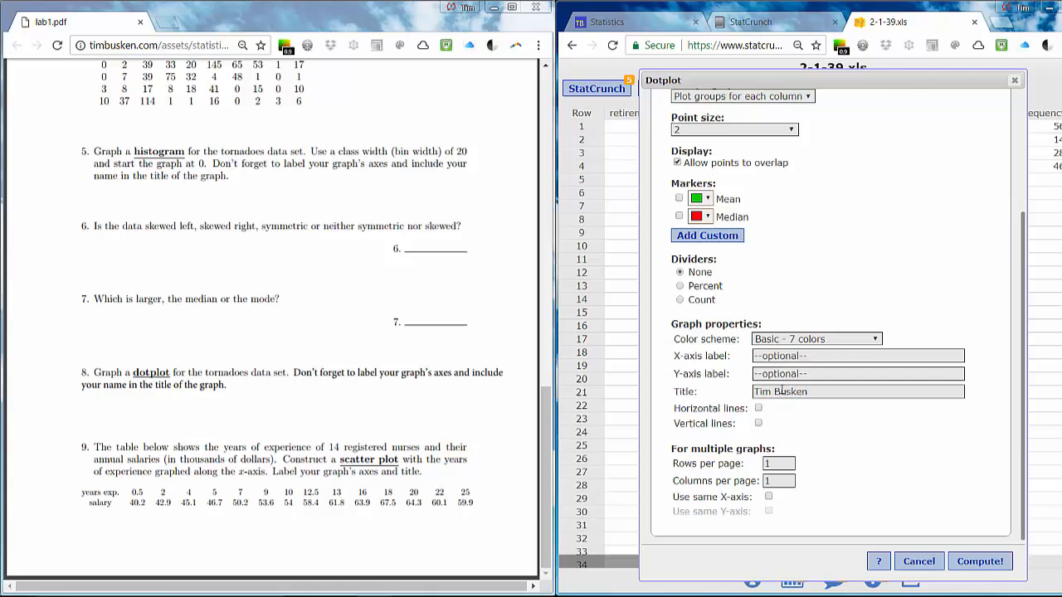
click(969, 564)
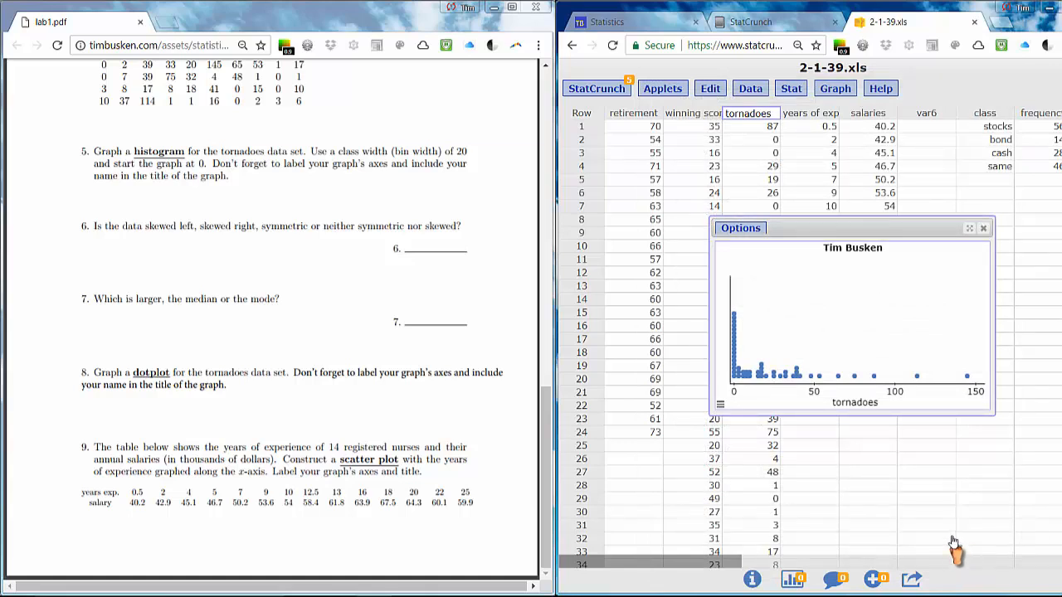
- Copy the titled tornadoes dotplot as an image and return to the Word document
click(744, 233)
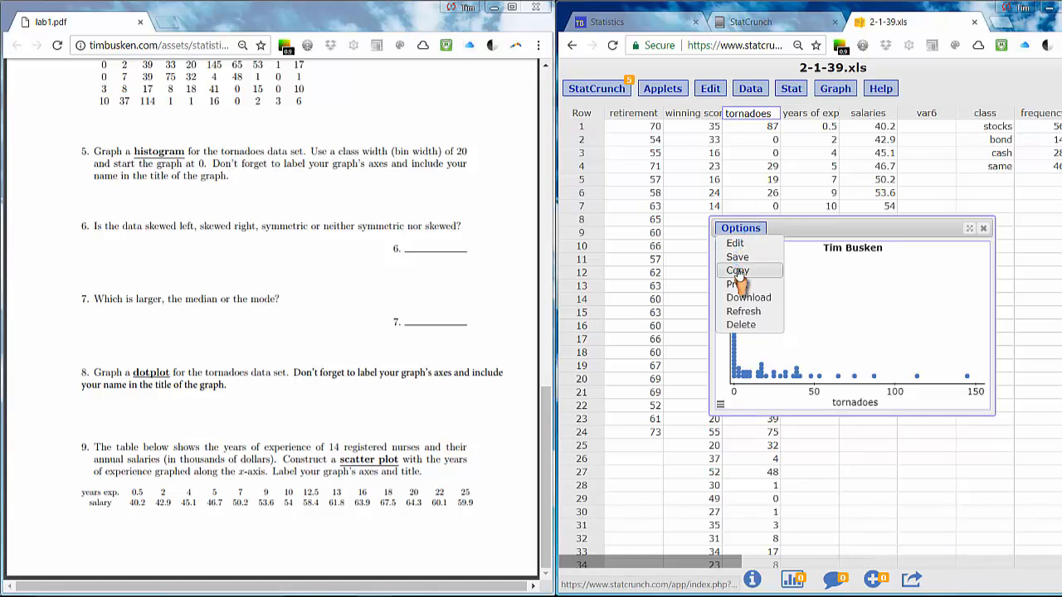
click(737, 271)
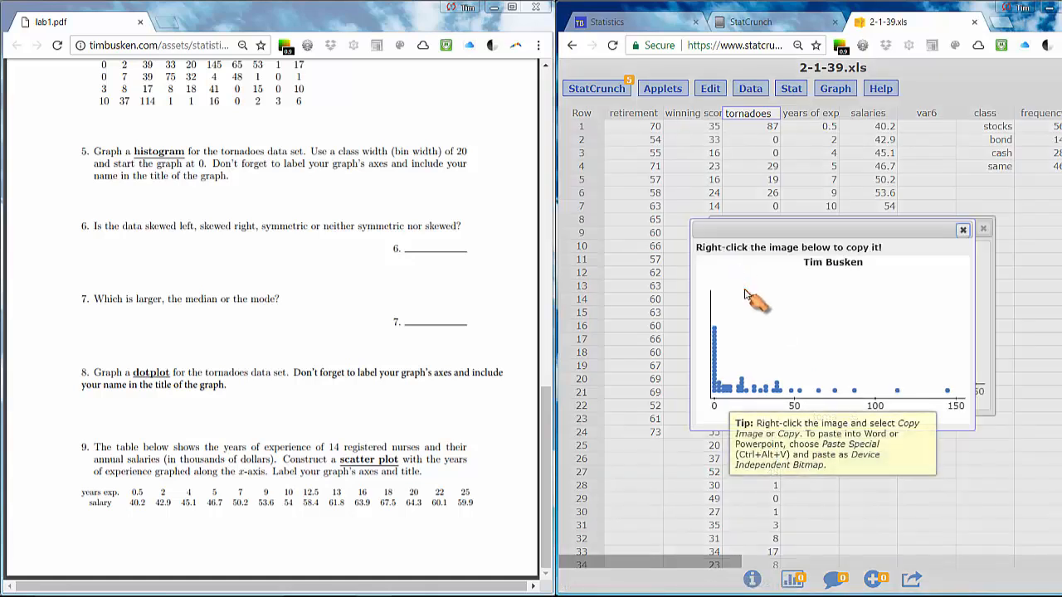
right_click(745, 294)
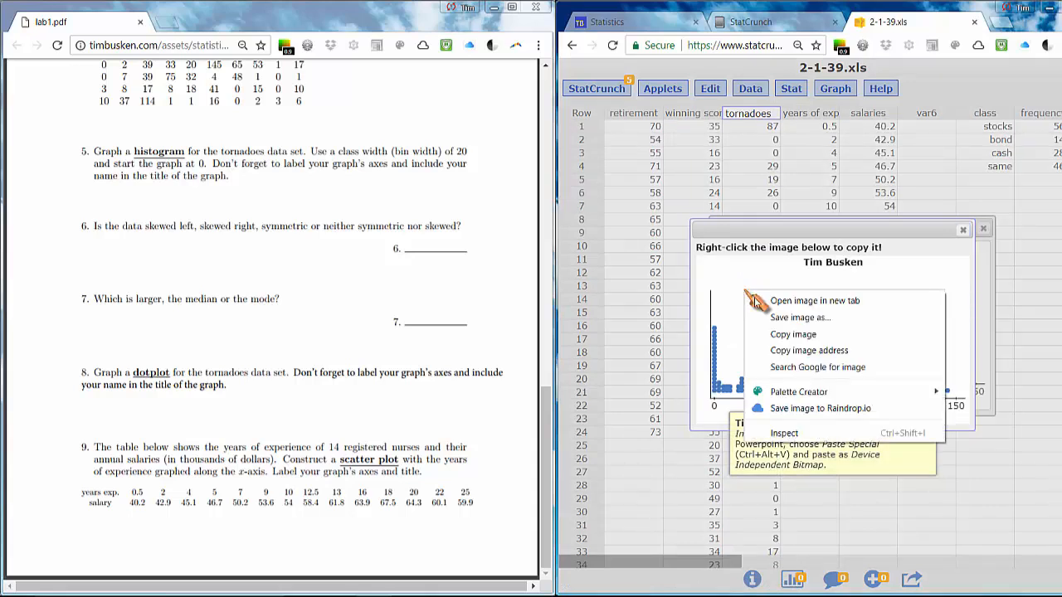
click(780, 333)
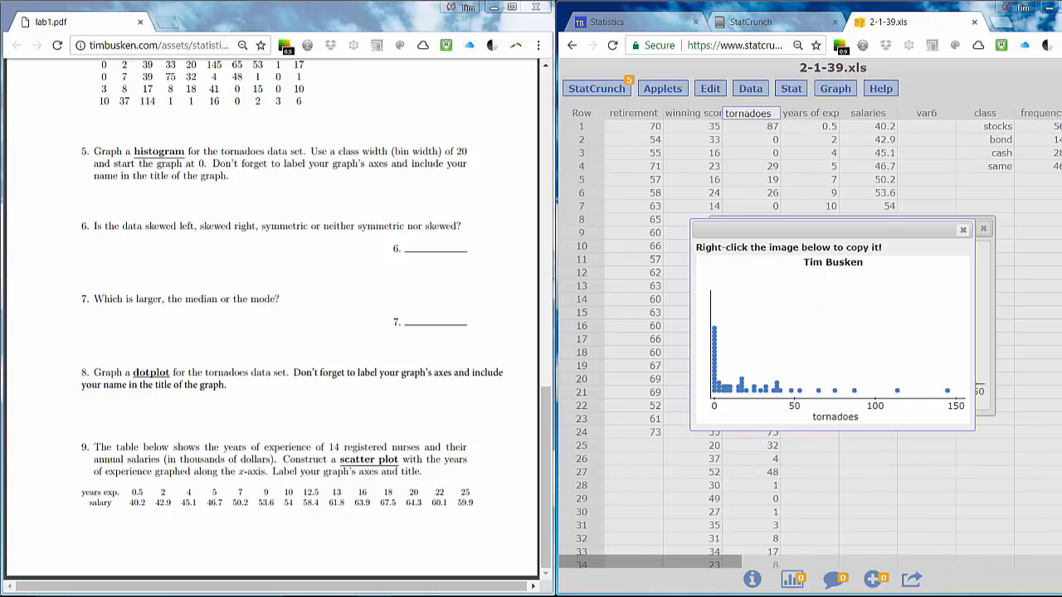
mouse_move(697, 596)
click(696, 547)
scroll(162, 477, down, 3)
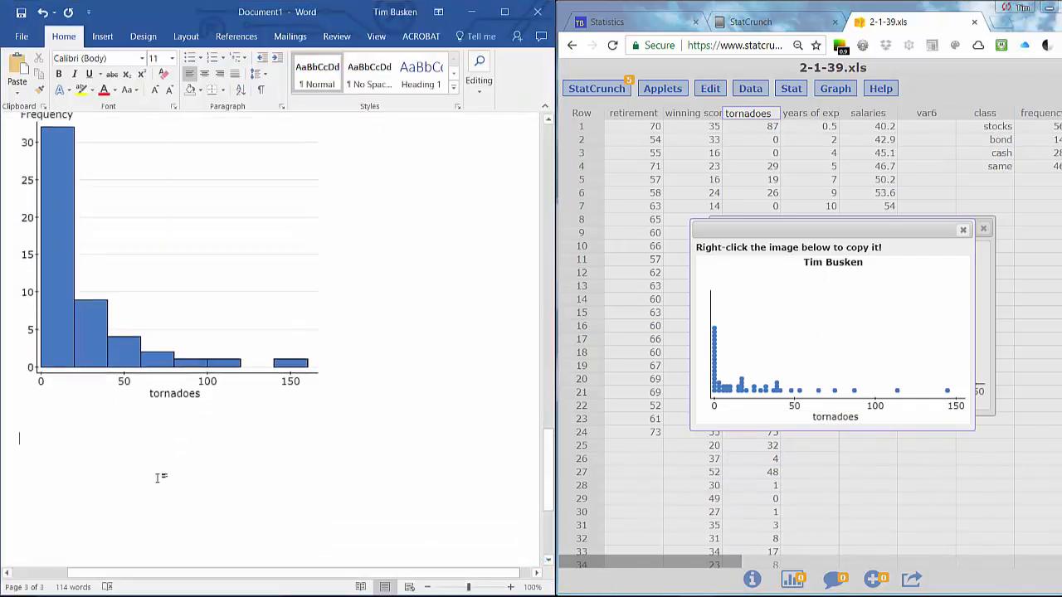
- Paste the dotplot as a bitmap below the tornadoes histogram, then bring lab1.pdf forward
key(Return)
key(Return)
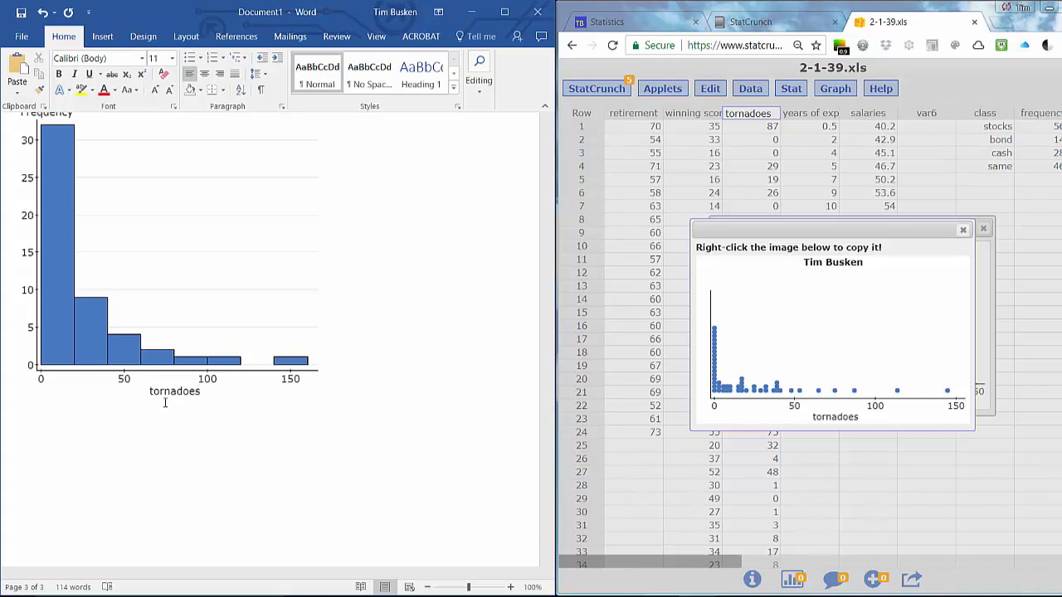
key(ctrl+alt+v)
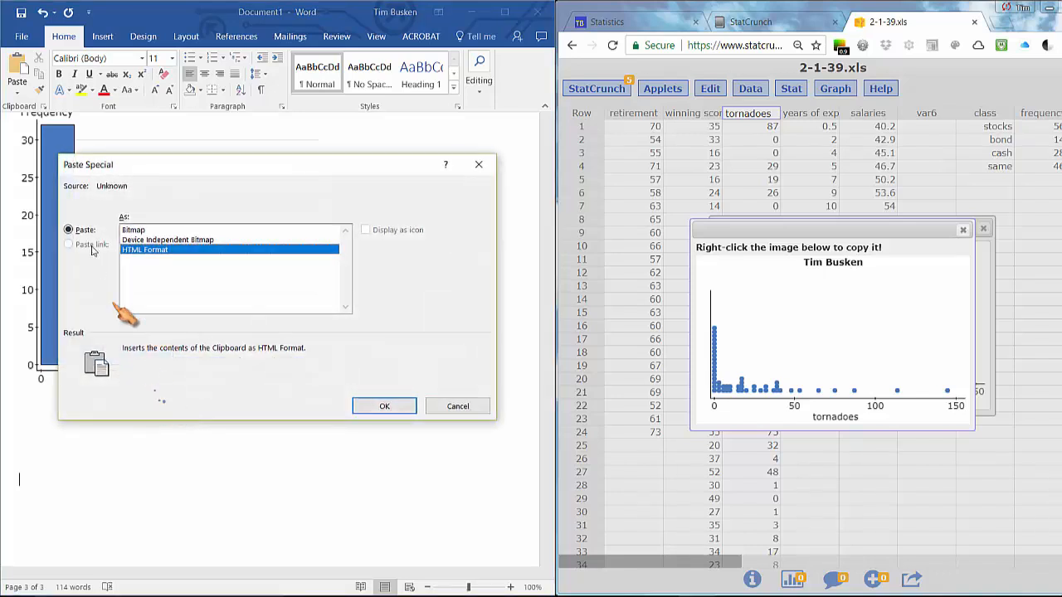
click(131, 230)
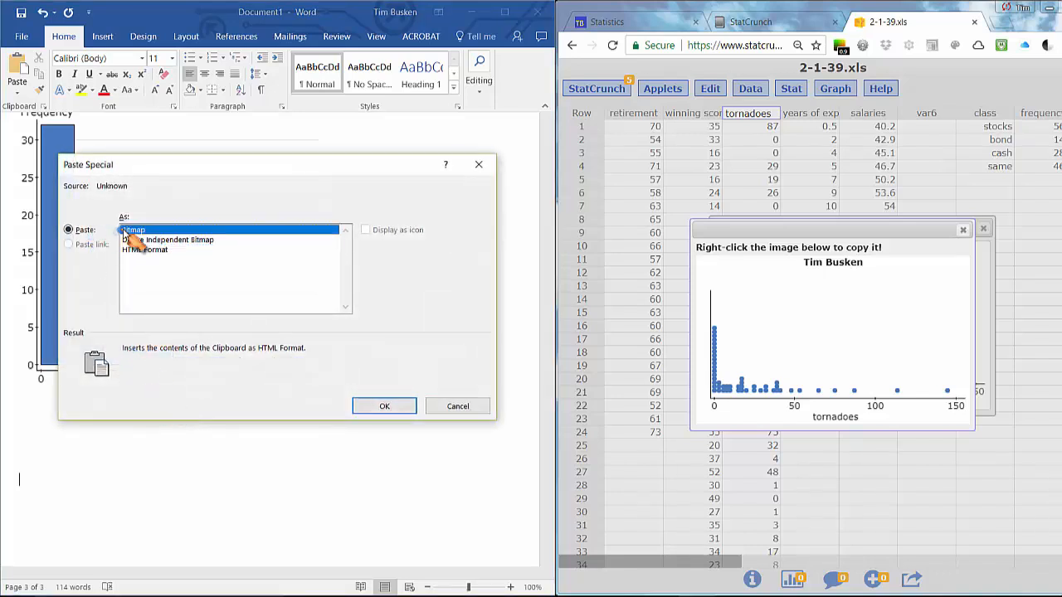
click(383, 405)
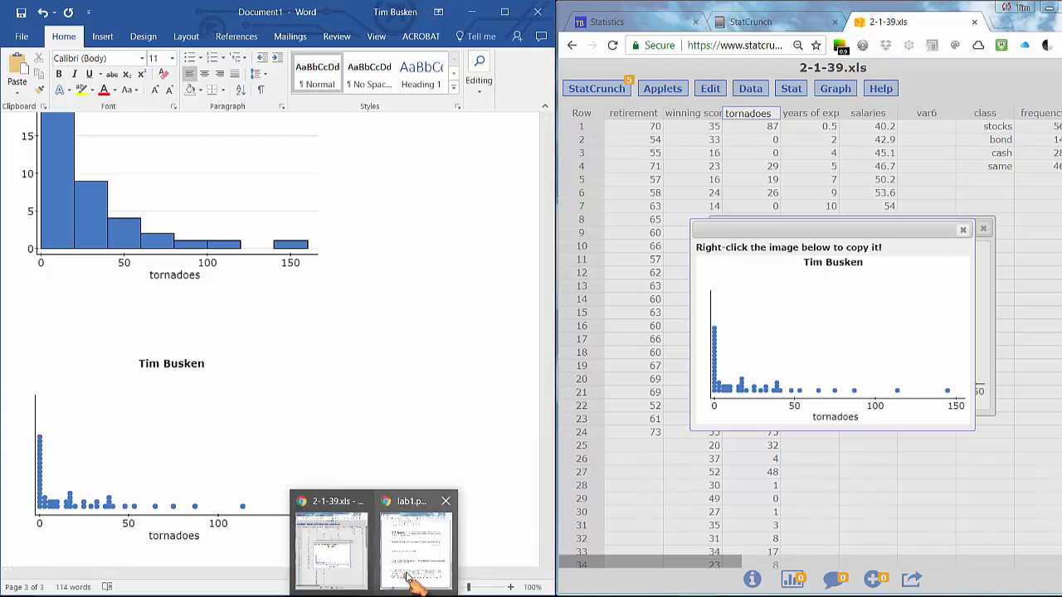
click(406, 570)
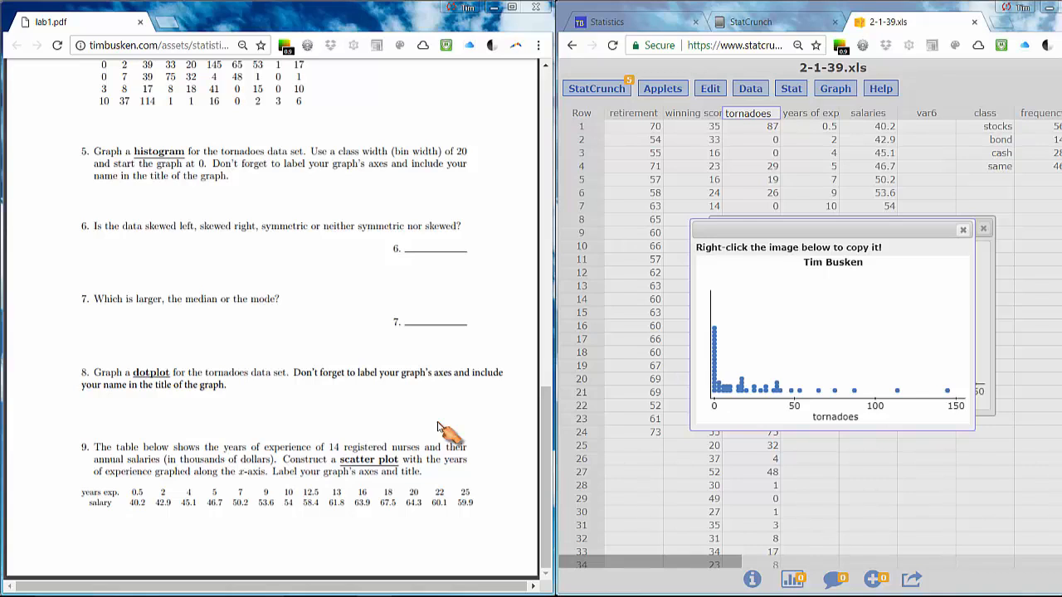
- Close the dotplot windows, check the years of exp and salaries columns, and open the Graph menu
click(963, 231)
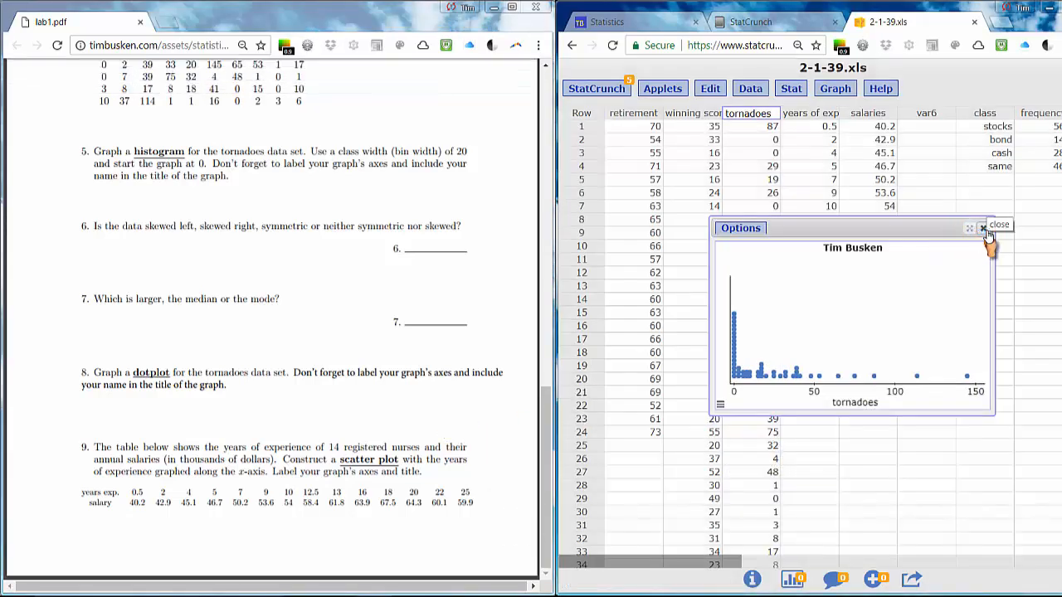
click(984, 229)
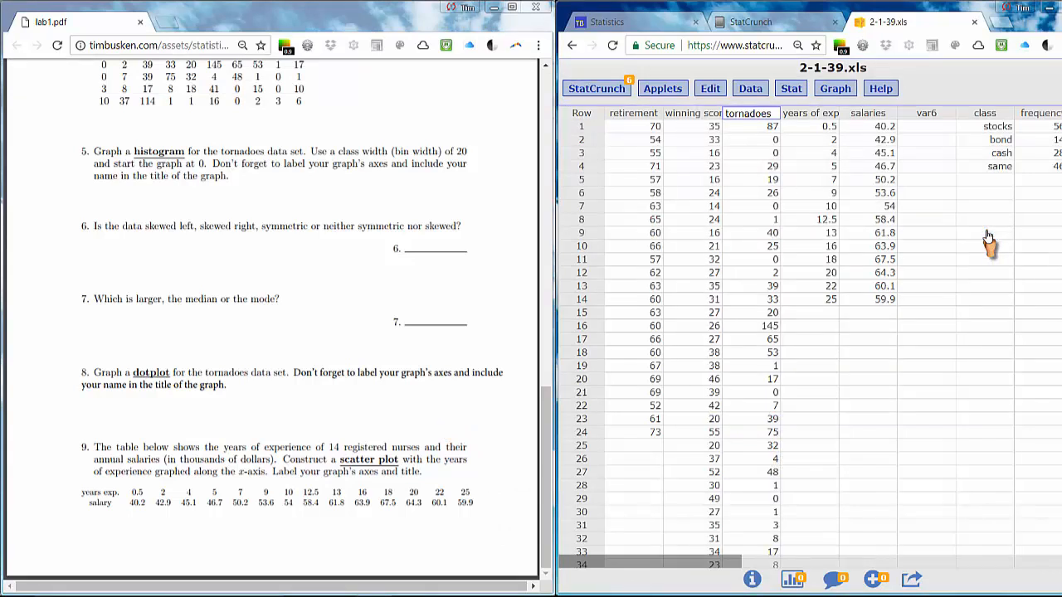
click(822, 114)
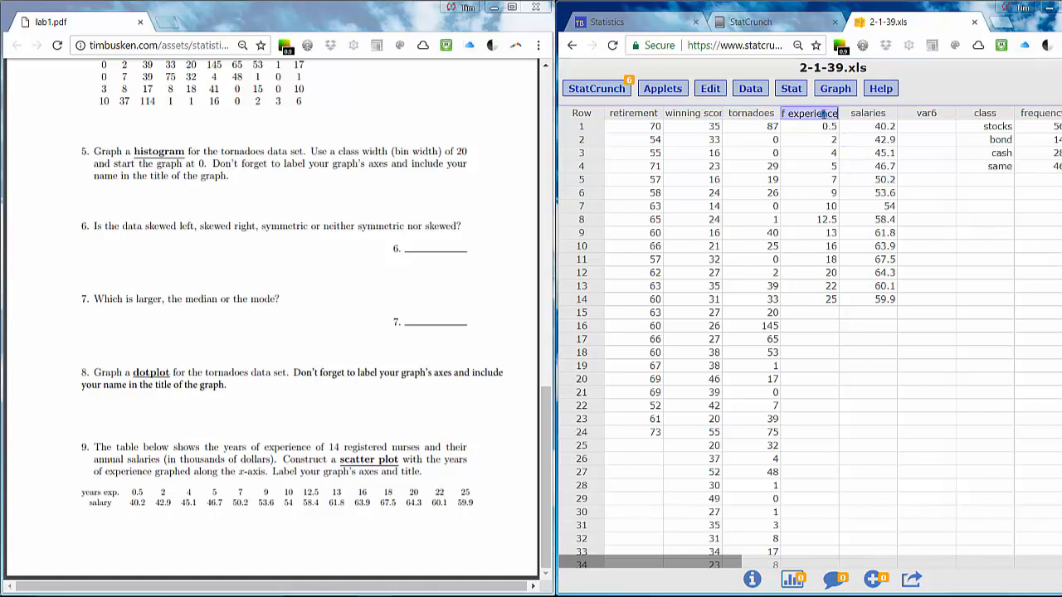
click(866, 116)
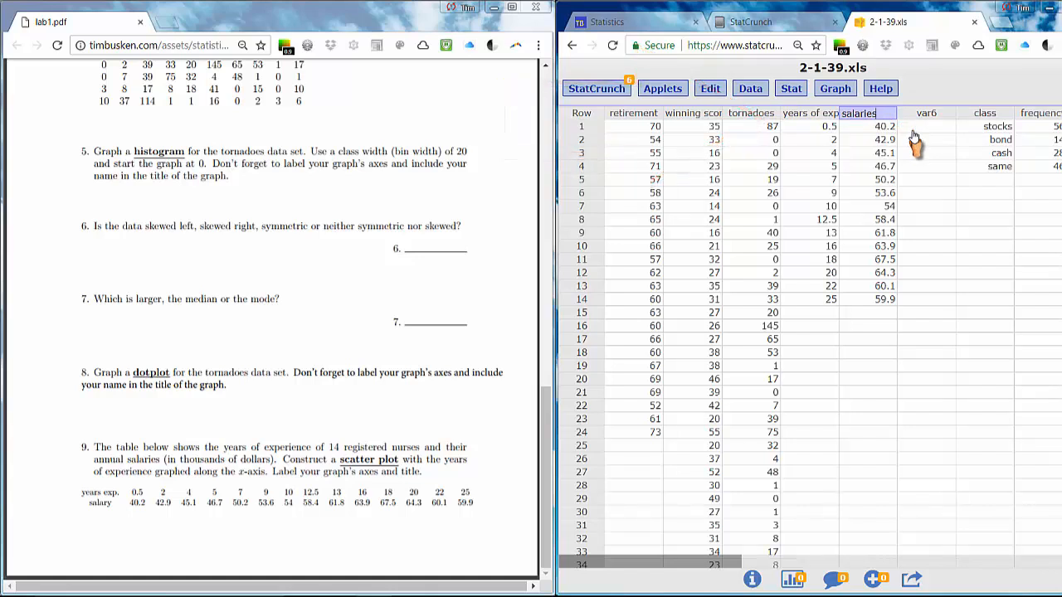
click(844, 96)
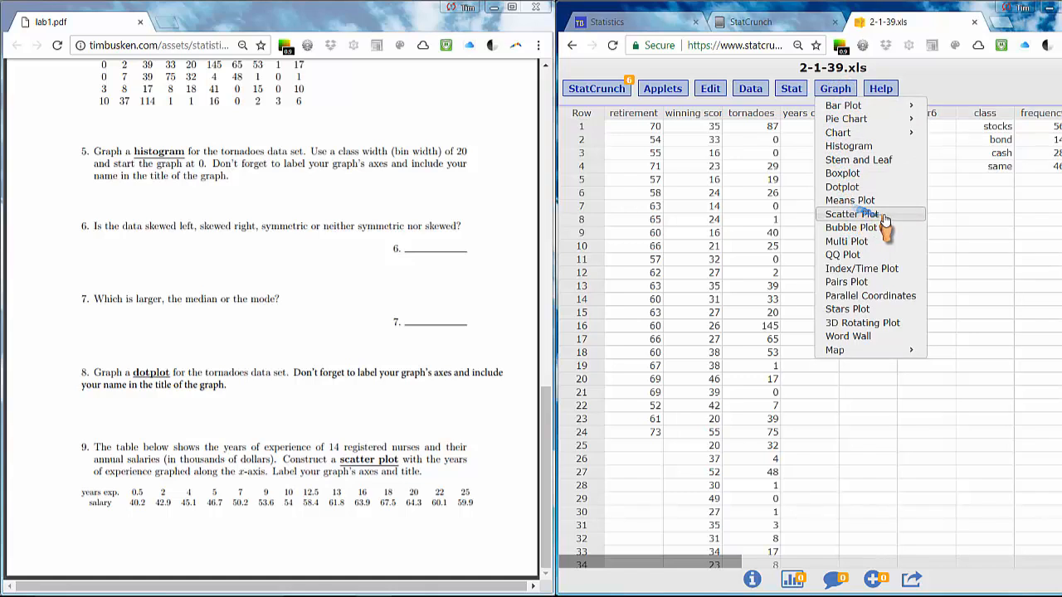
- Start a Scatter Plot with years of experience on X and salaries on Y
click(851, 214)
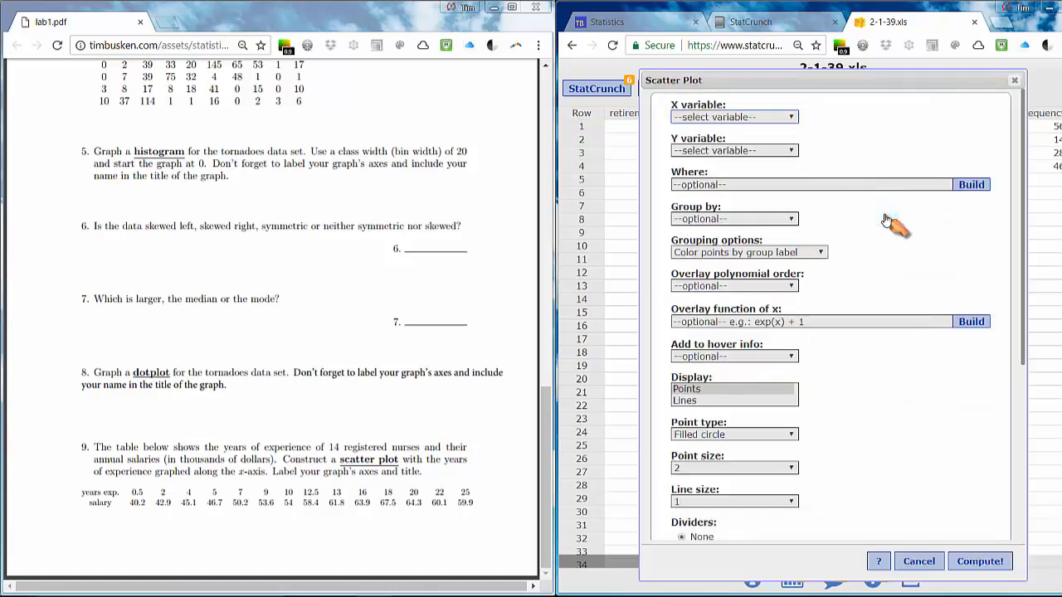
click(790, 117)
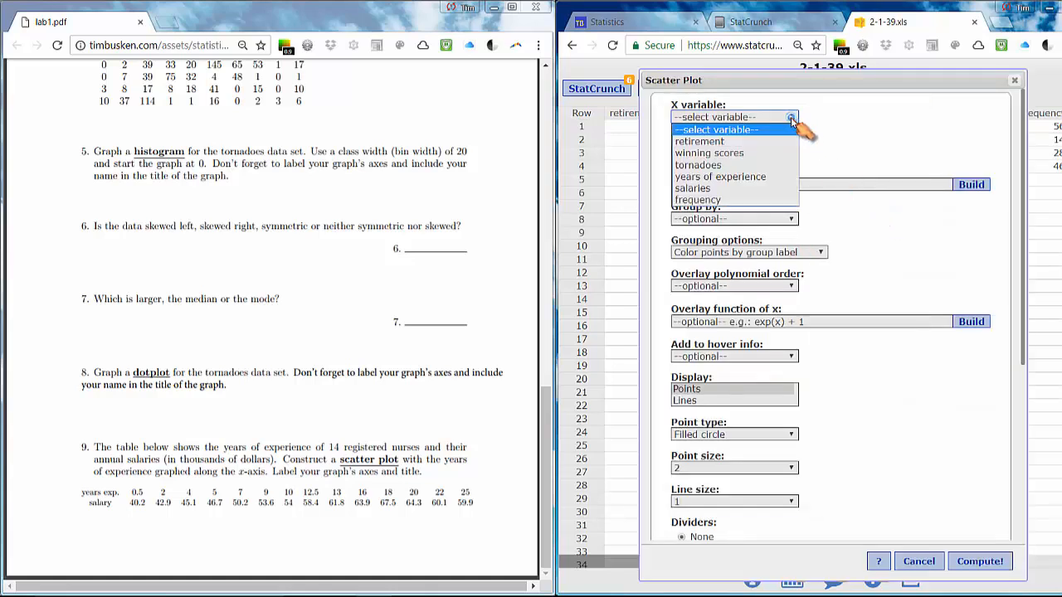
click(721, 178)
click(750, 151)
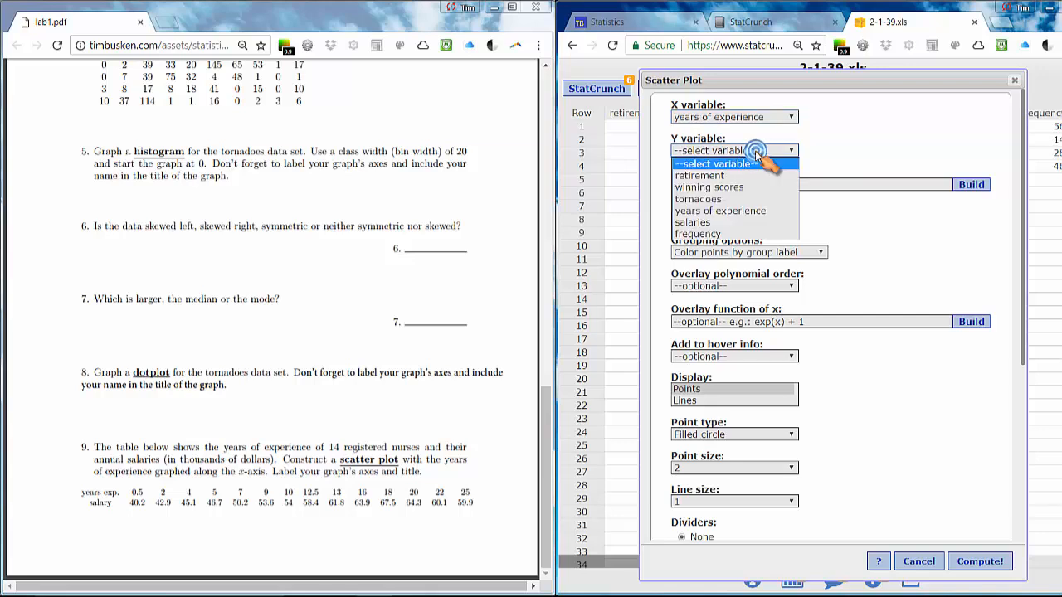
click(730, 223)
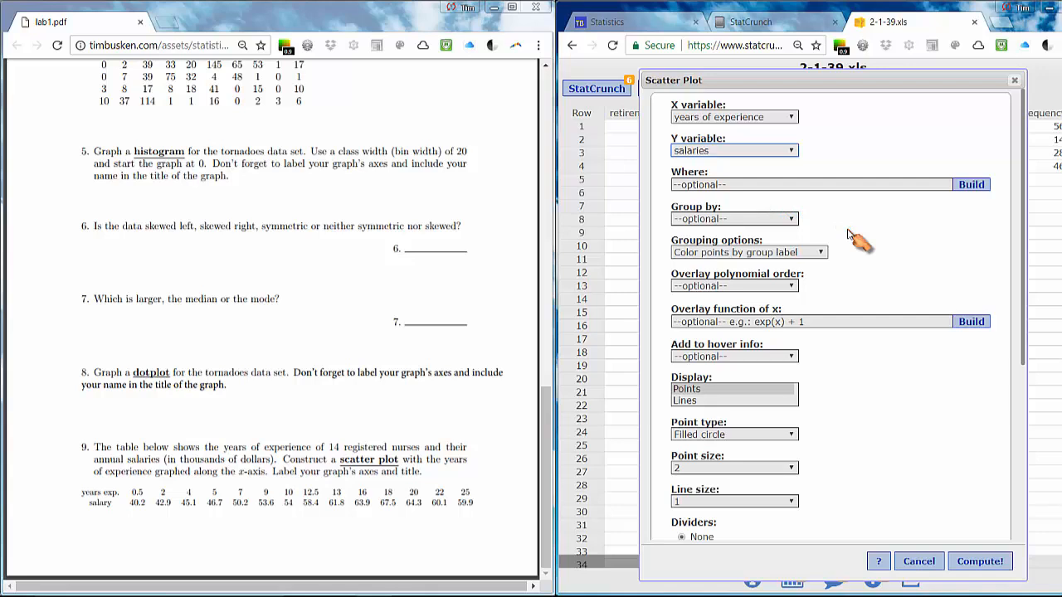
- Title the scatter plot with the student's name and compute it
scroll(848, 235, down, 4)
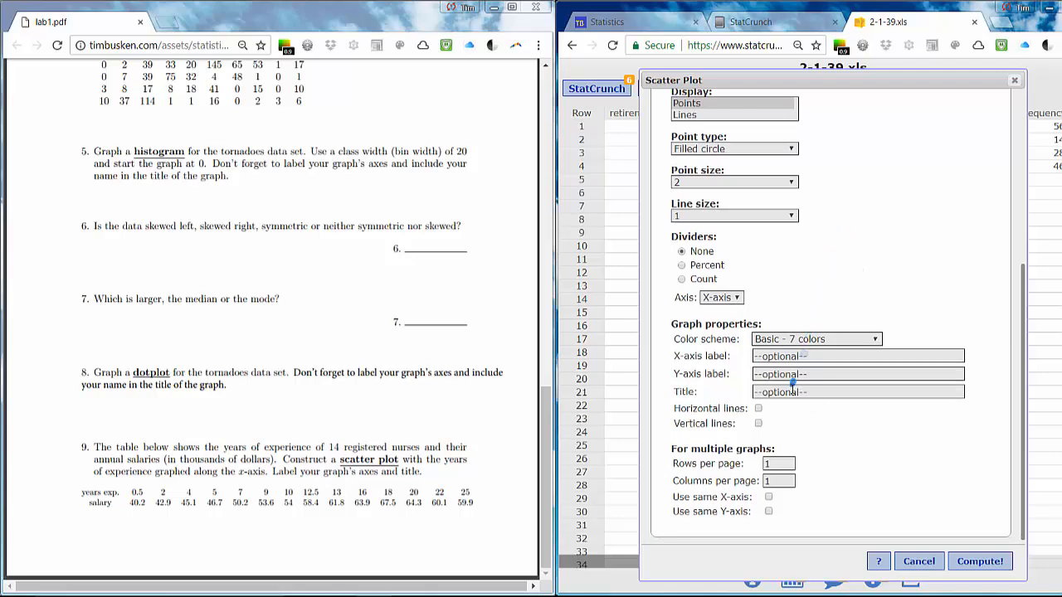
click(796, 390)
text(tim)
key(BackSpace)
key(BackSpace)
key(BackSpace)
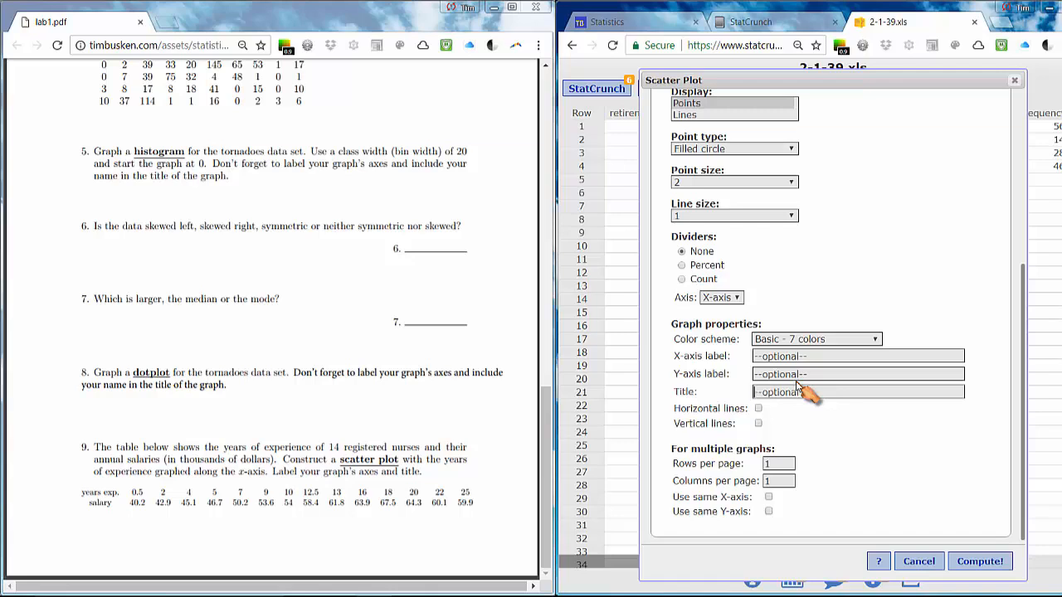
text(Tim Busken)
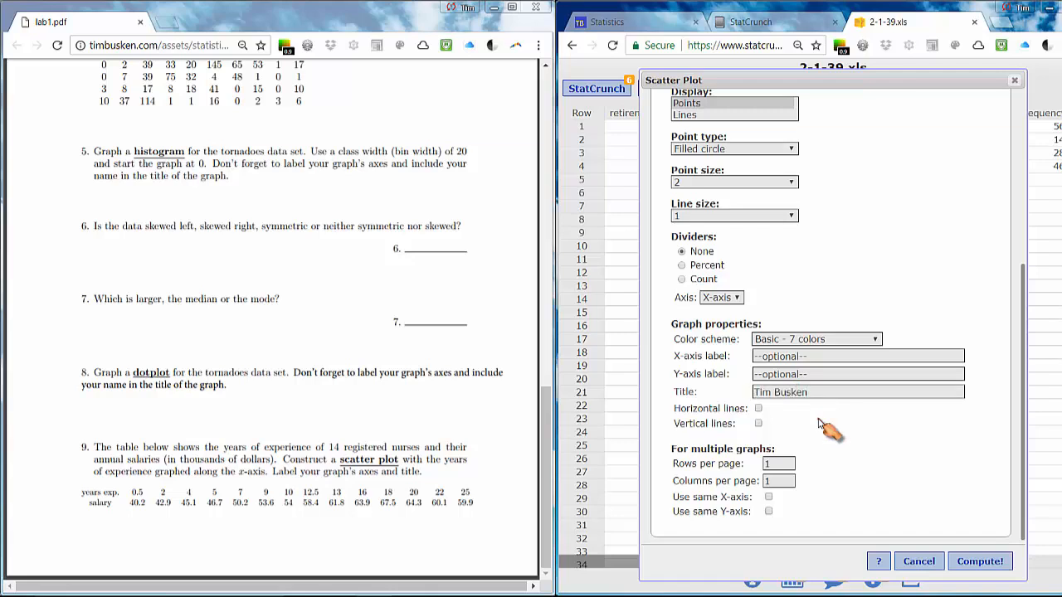
click(971, 559)
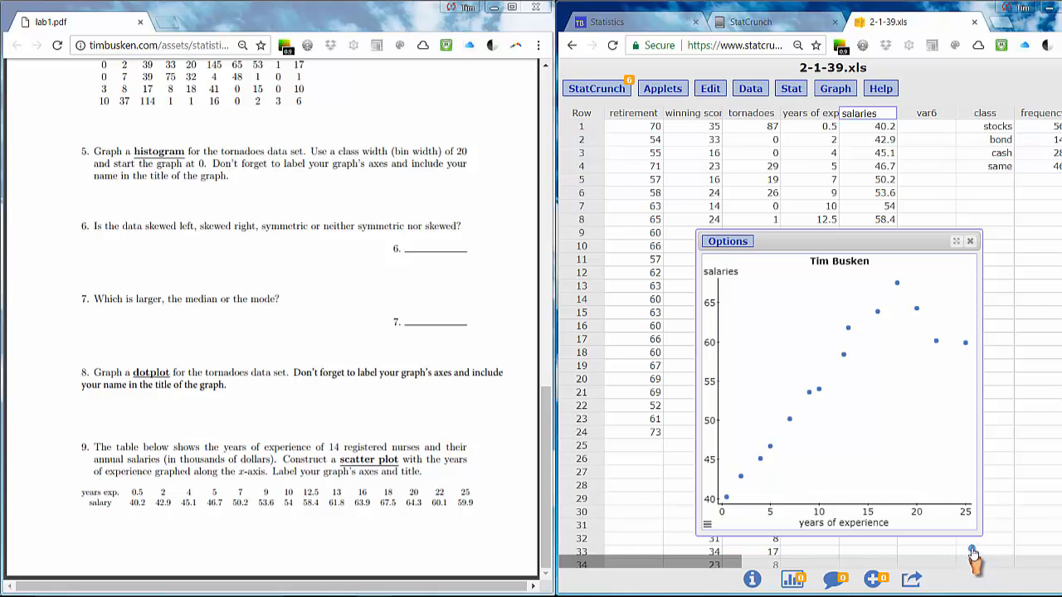
- Copy the salaries vs years of experience scatter plot as an image and return to Word
click(732, 241)
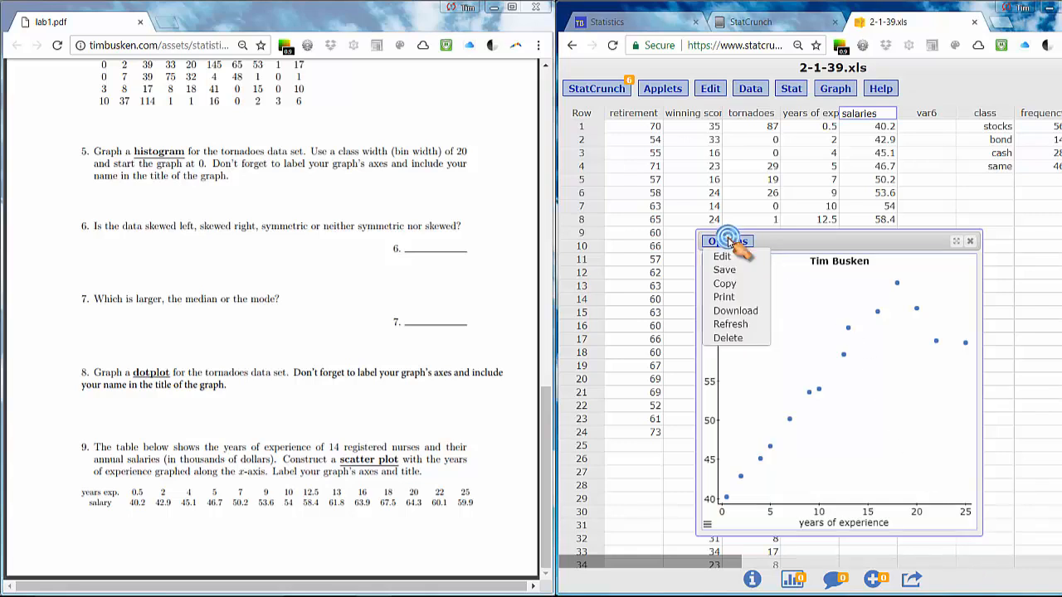
click(724, 283)
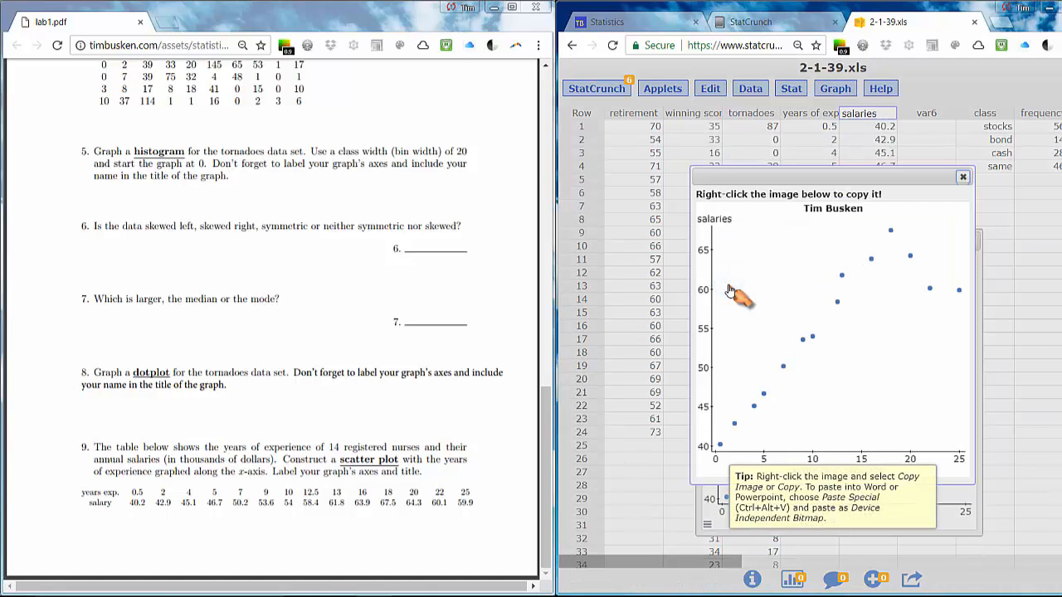
right_click(730, 290)
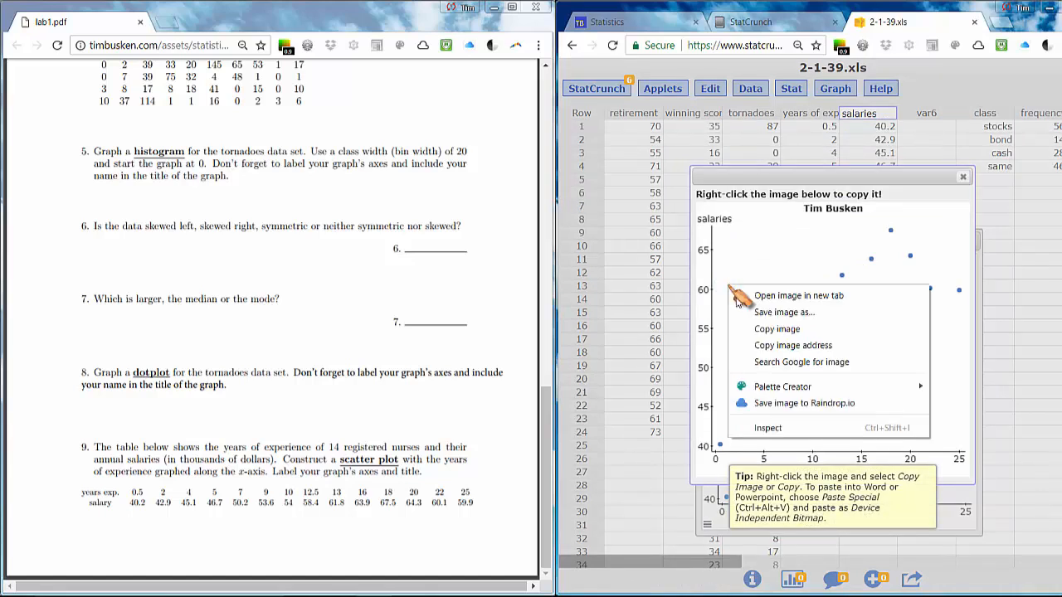
click(762, 330)
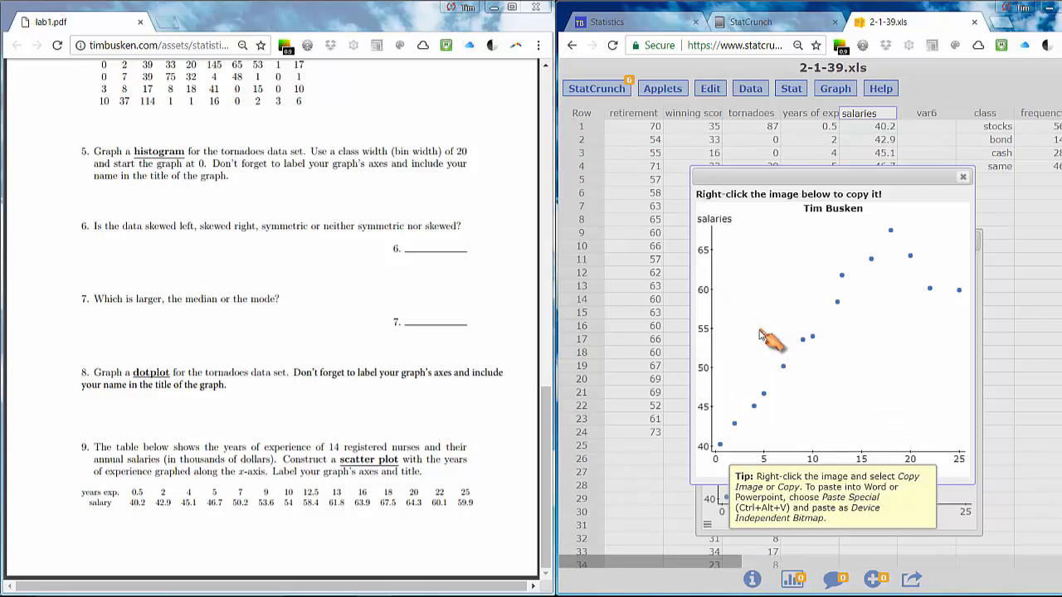
click(677, 596)
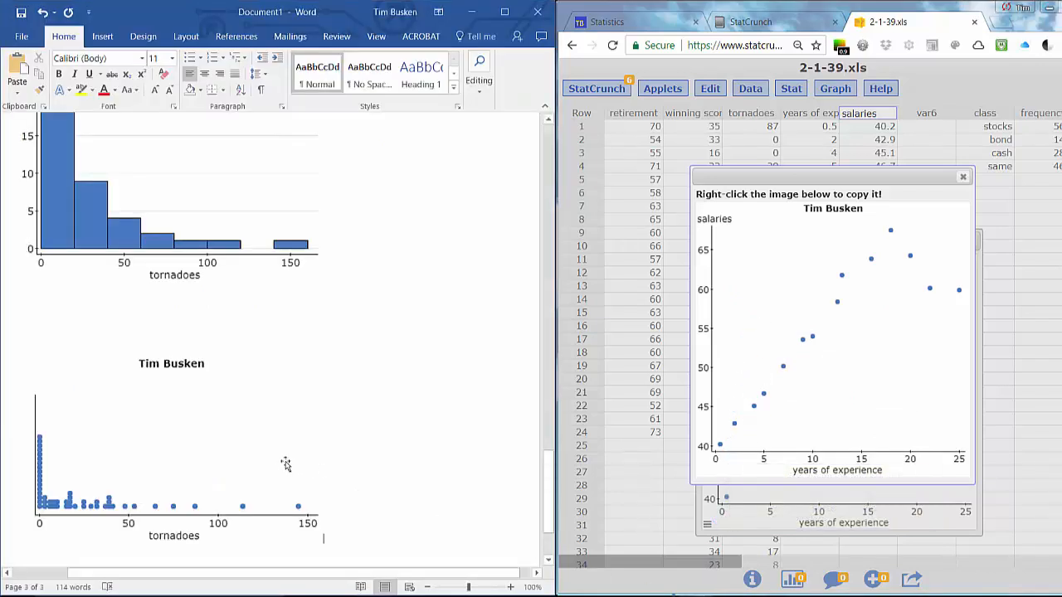
- Paste the scatter plot as a bitmap on page 4, then bring lab1.pdf forward
scroll(332, 455, down, 5)
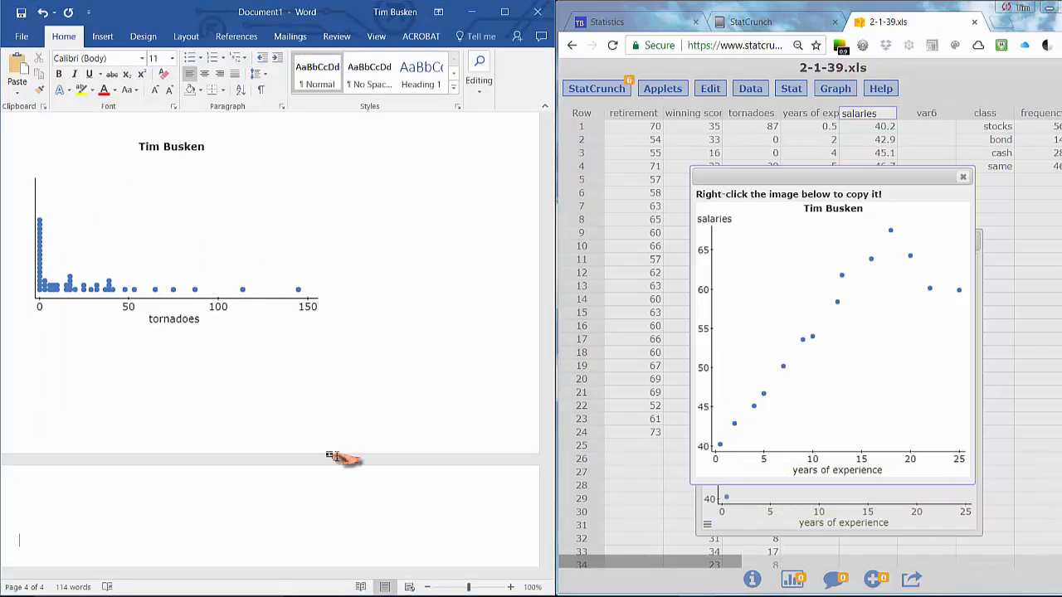
key(ctrl+alt+v)
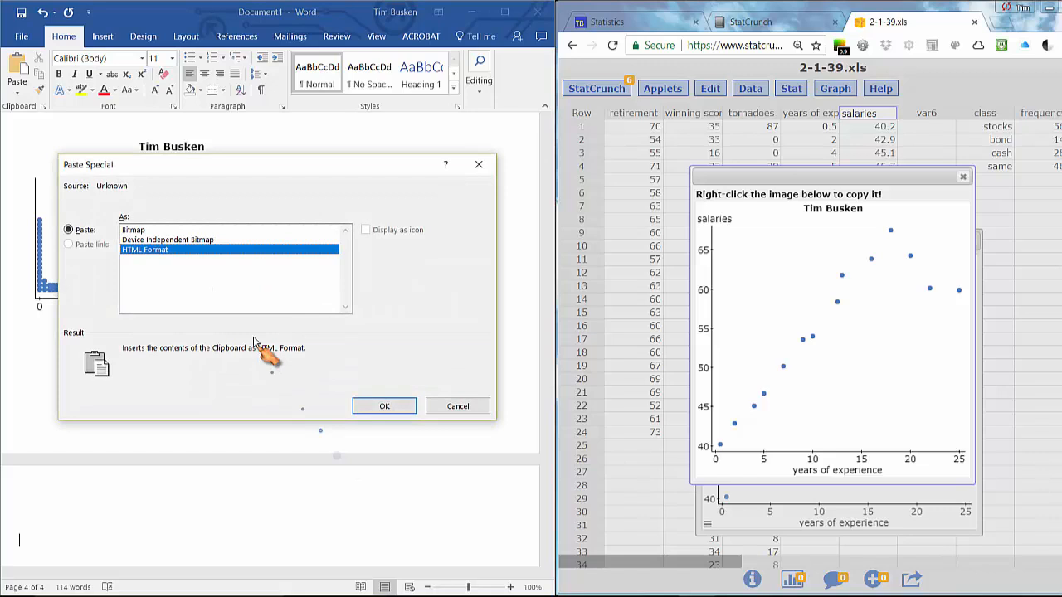
click(132, 229)
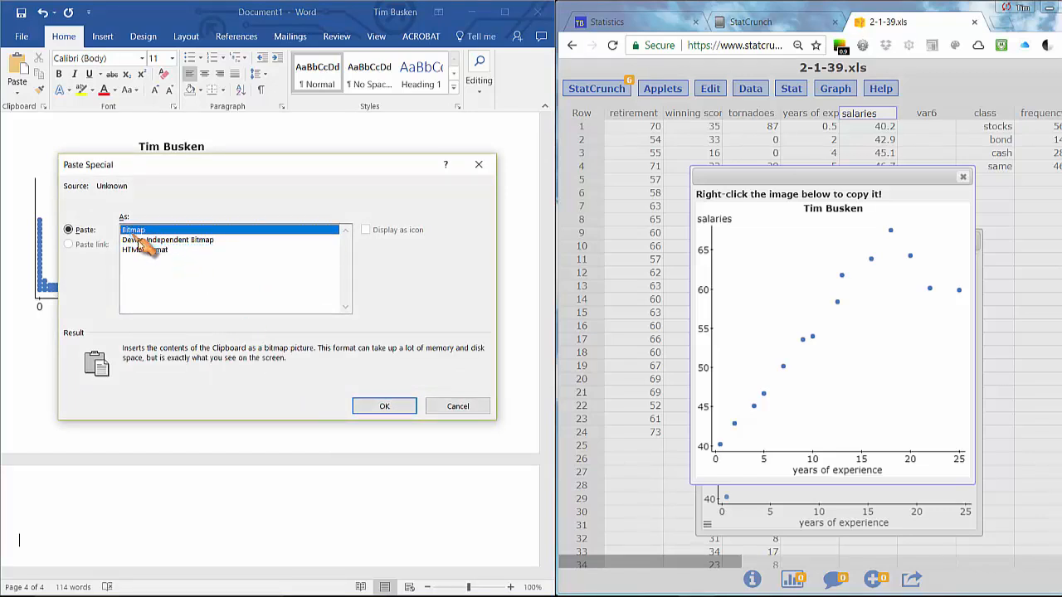
click(365, 409)
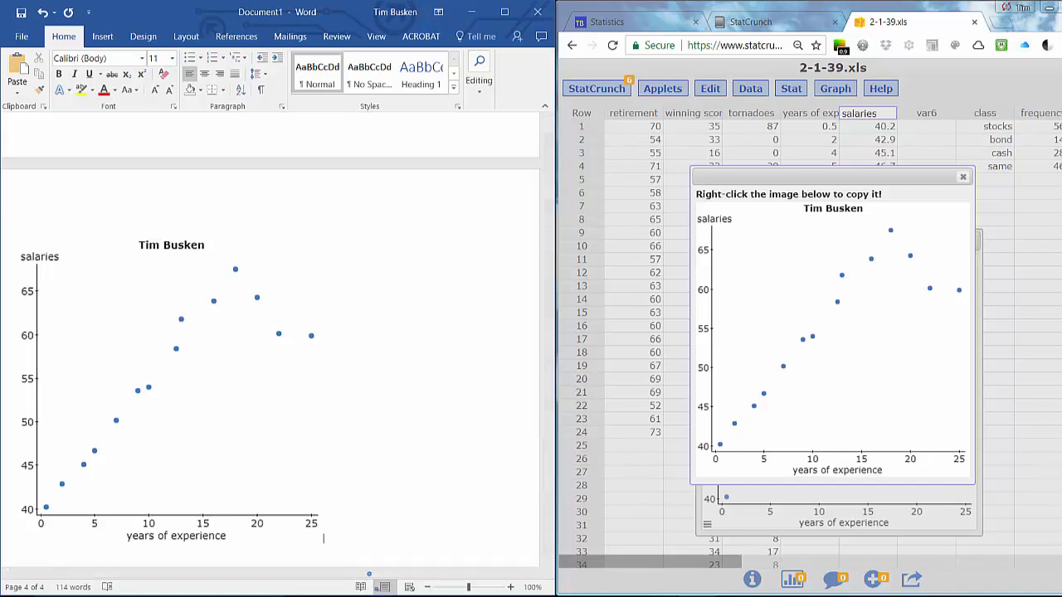
mouse_move(377, 589)
click(409, 567)
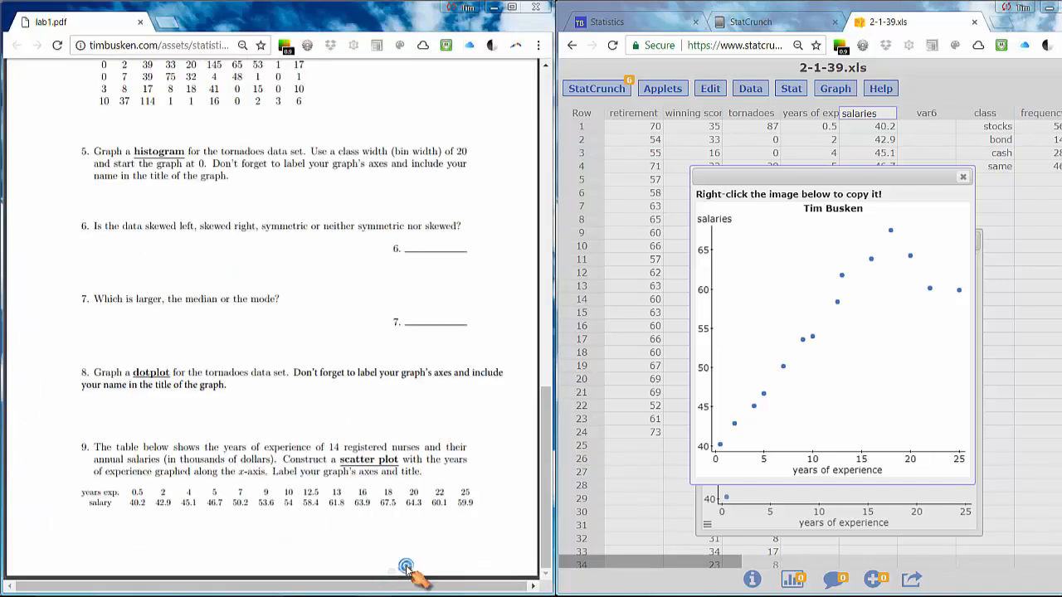